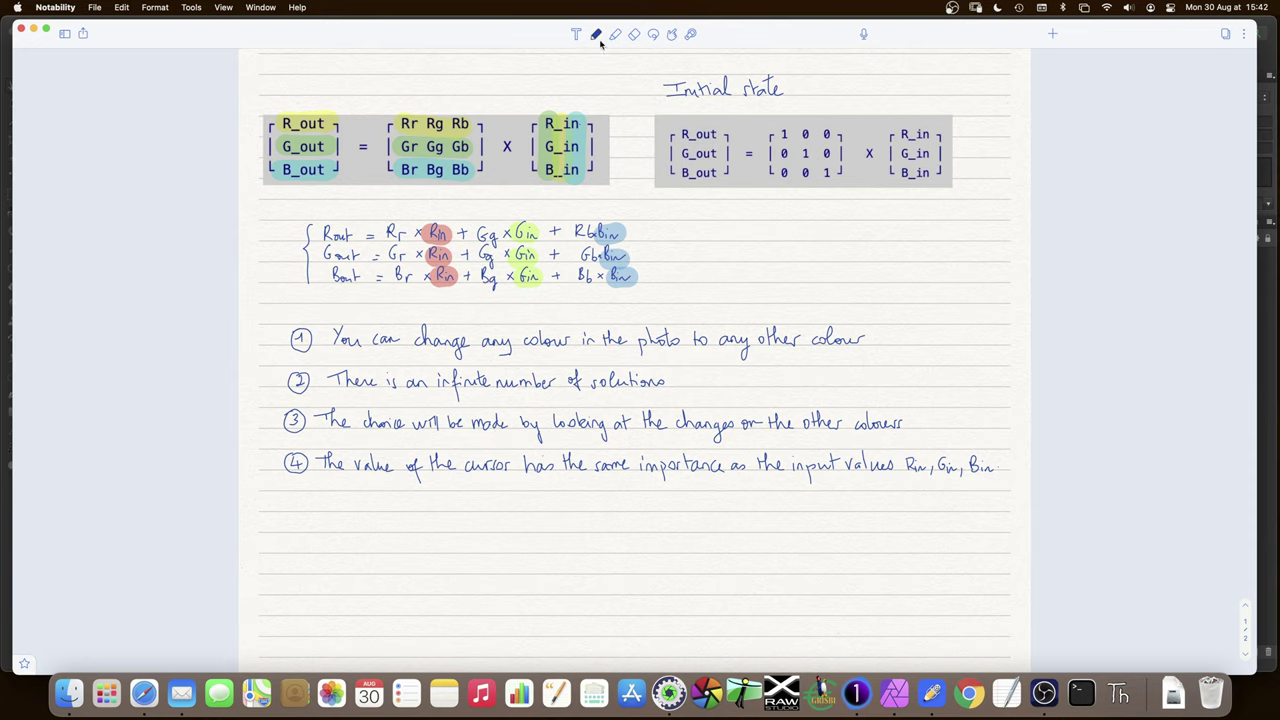
Step: Select the highlighter tool in the Notability note
left_click(614, 34)
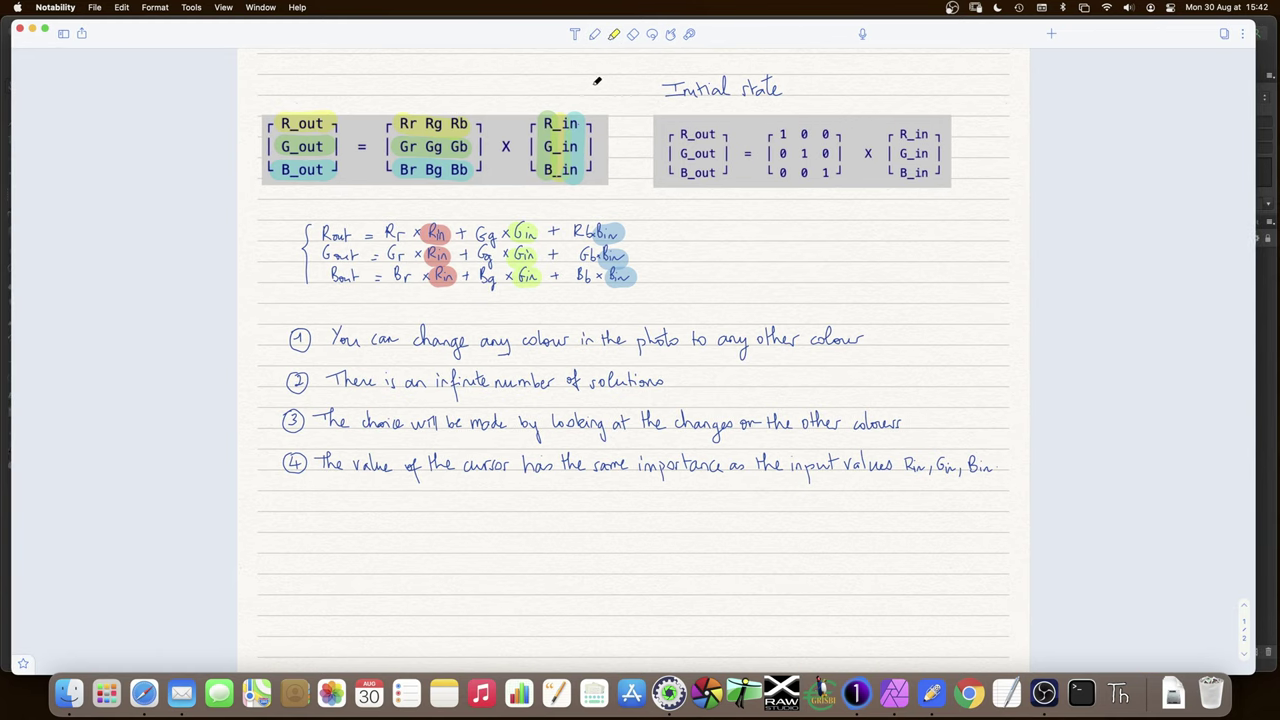
Step: Highlight the Rr × Rin term of the first equation in yellow
left_click_drag(389, 228, 442, 230)
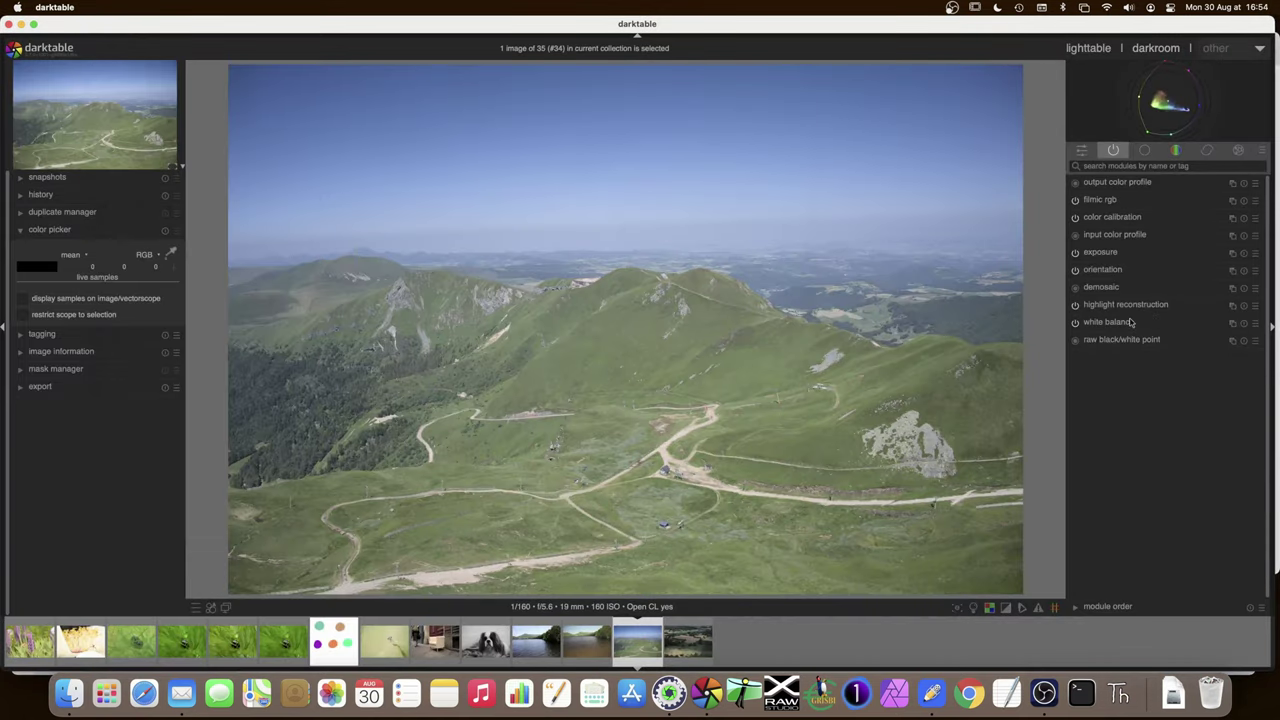
Step: Briefly inspect white balance, exposure and input color profile, then expand filmic rgb
mouse_move(1132, 322)
left_click(1105, 323)
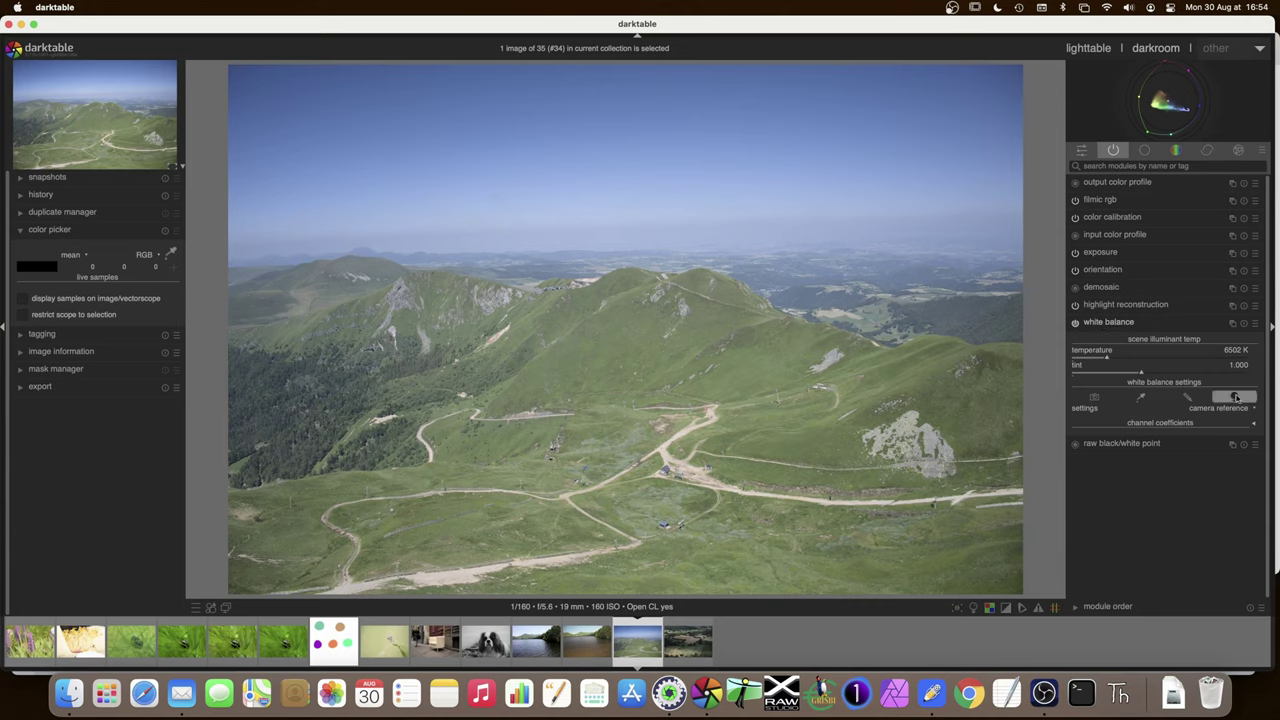
left_click(1122, 324)
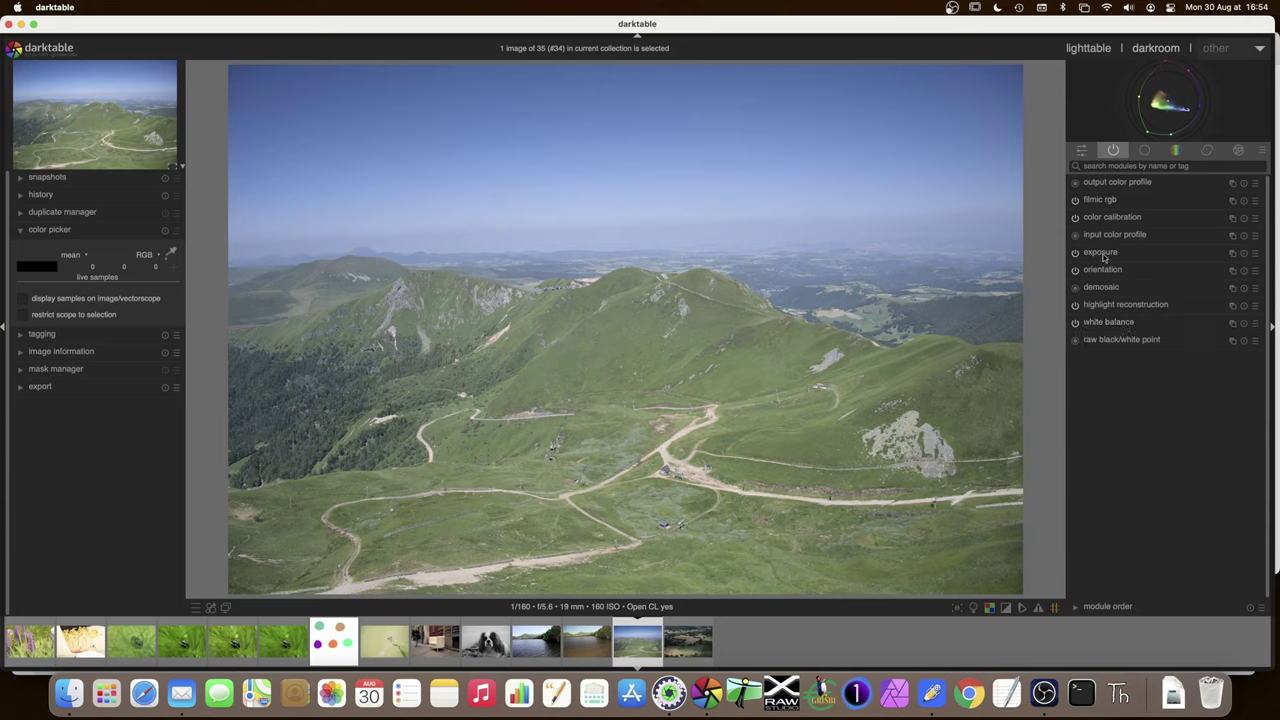
left_click(1101, 252)
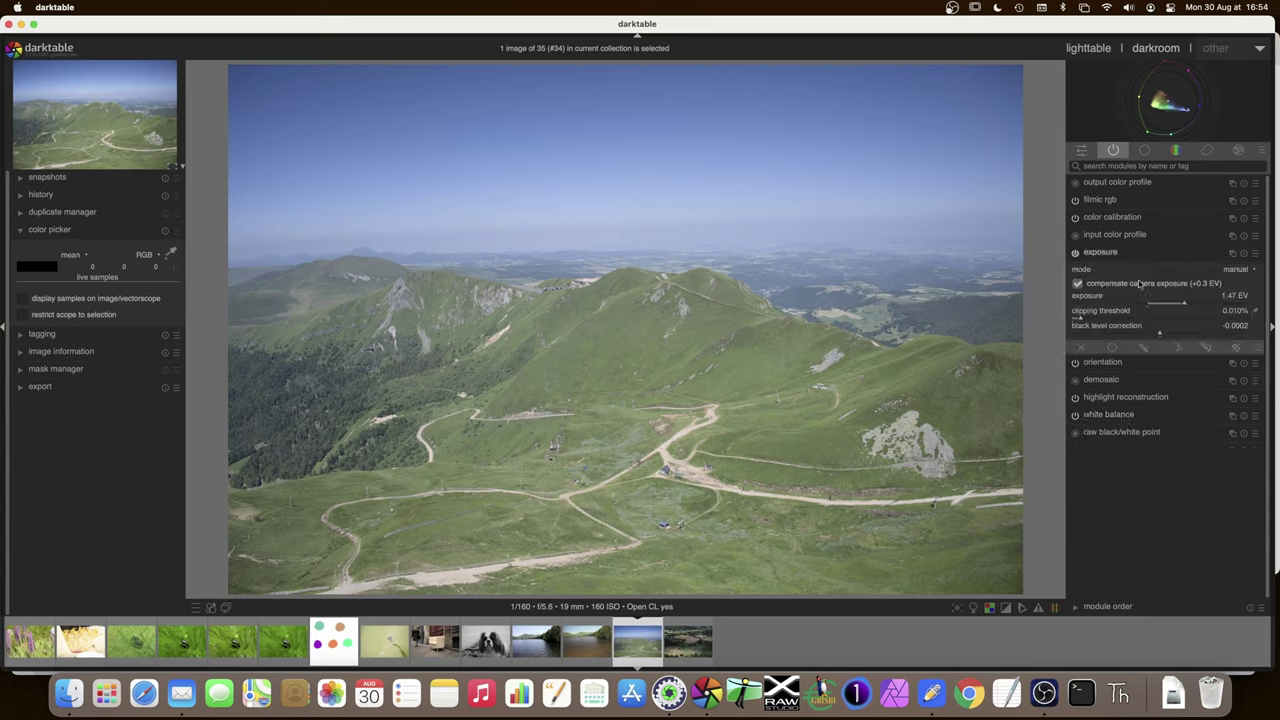
left_click(1104, 254)
left_click(1104, 238)
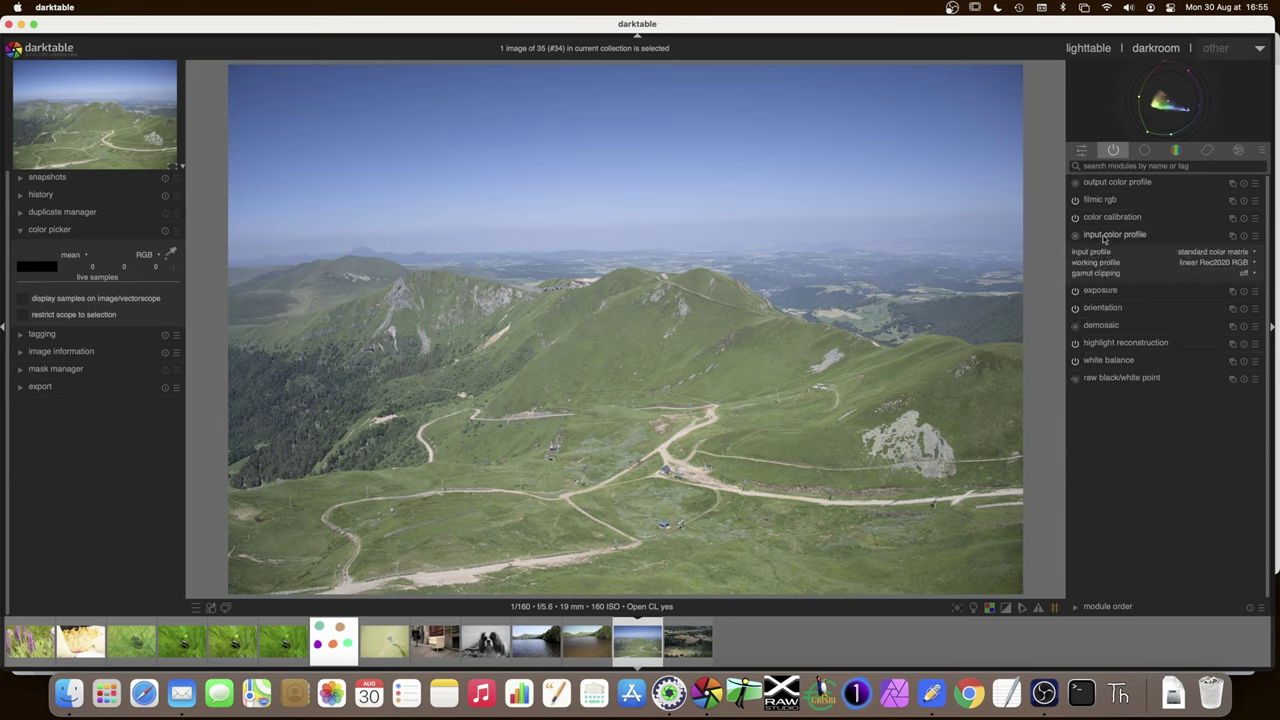
left_click(1106, 236)
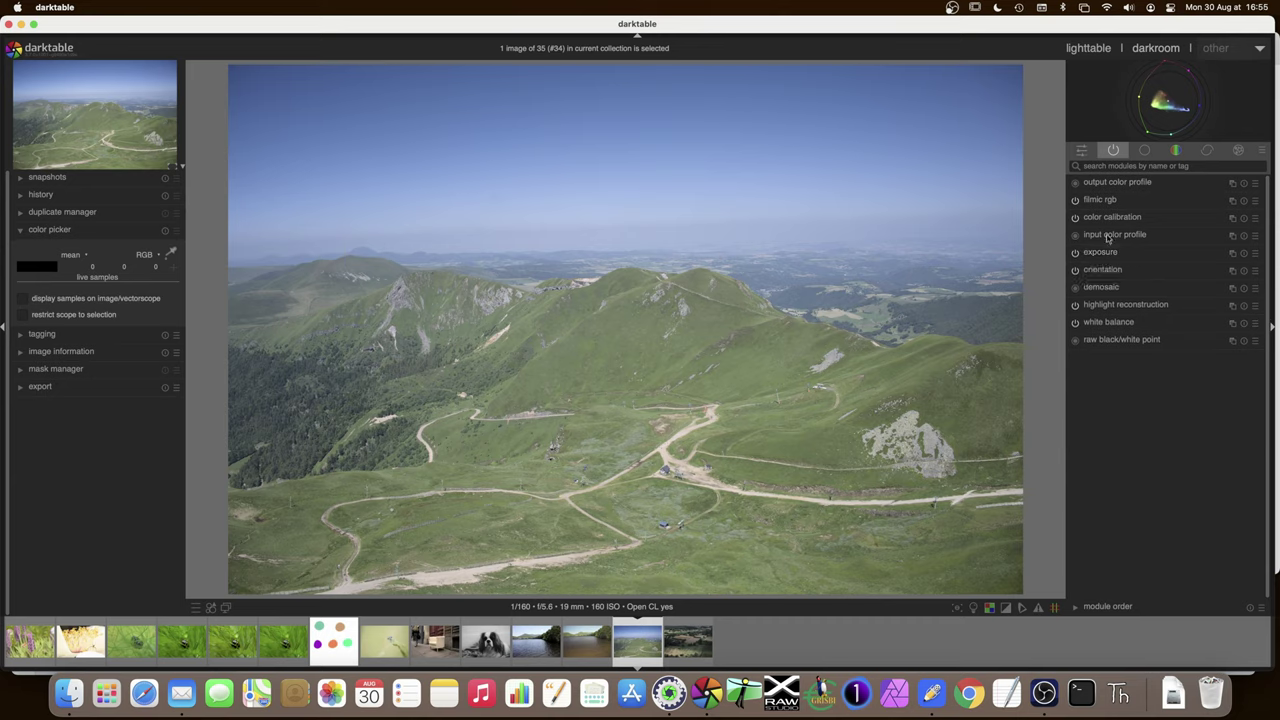
left_click(1105, 200)
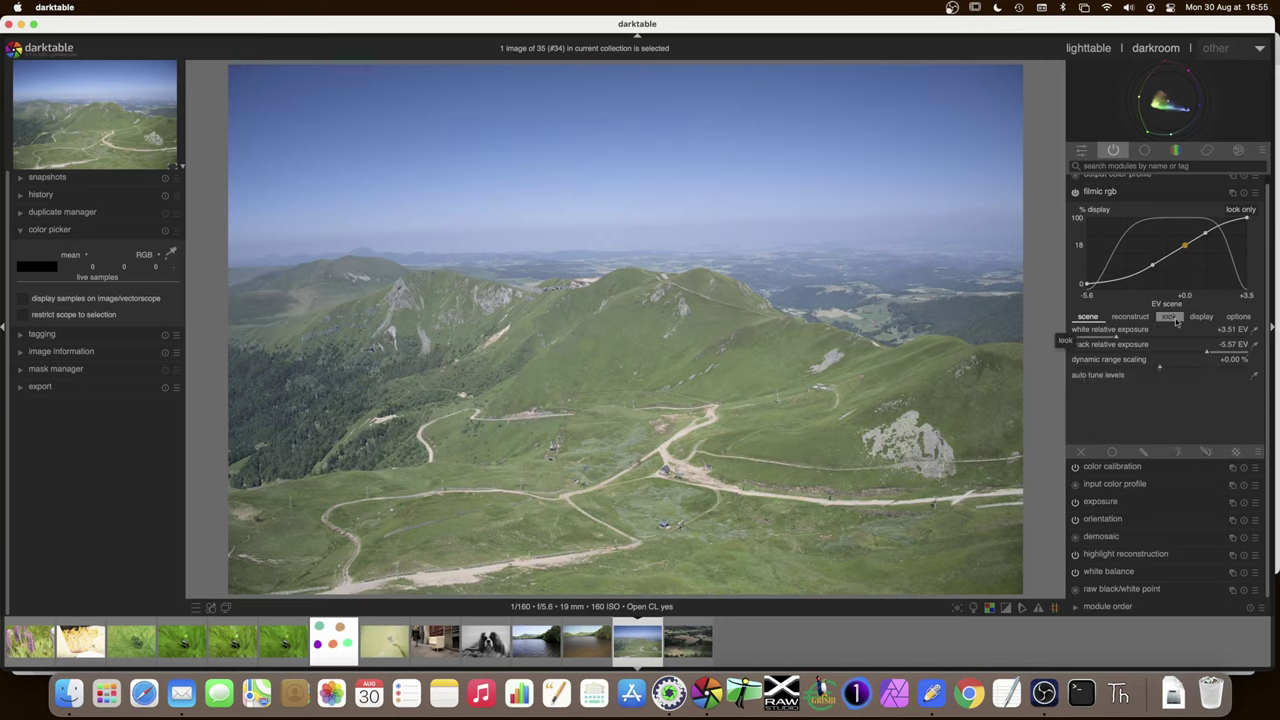
Step: Close filmic rgb and cycle the scope through histogram, waveform and RGB parade back to vectorscope
left_click(1102, 193)
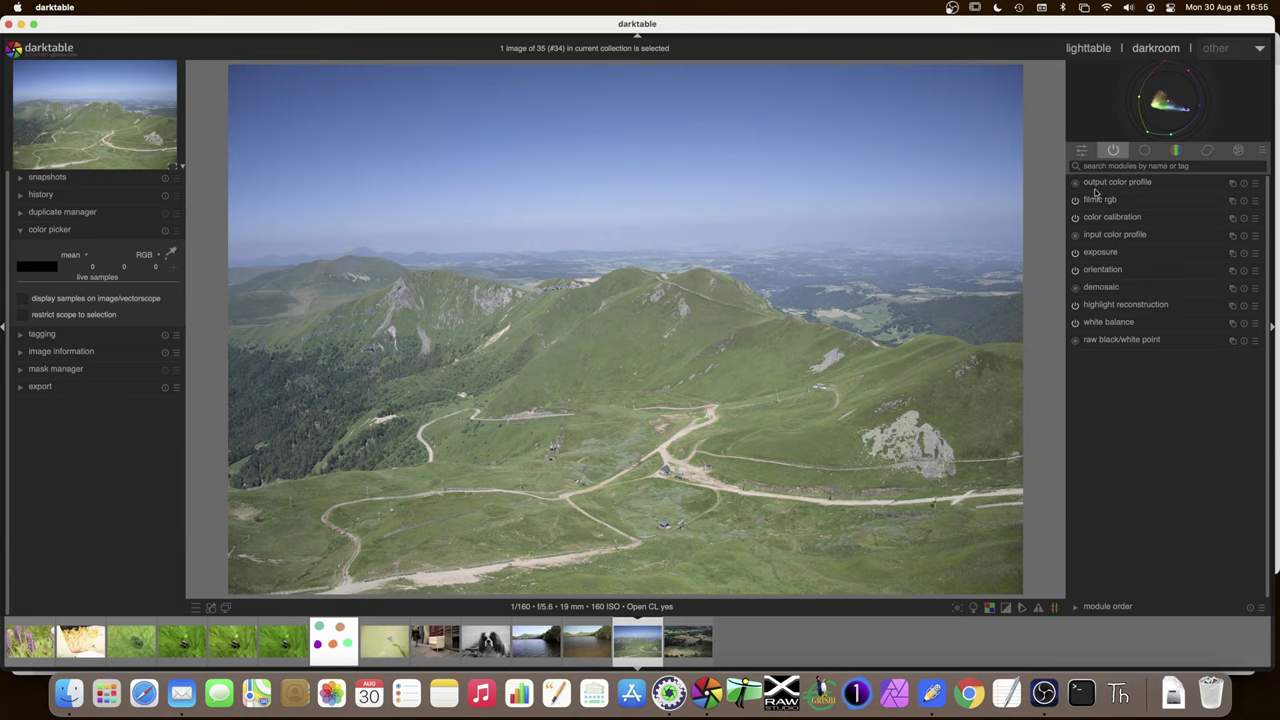
mouse_move(1175, 92)
left_click(1201, 71)
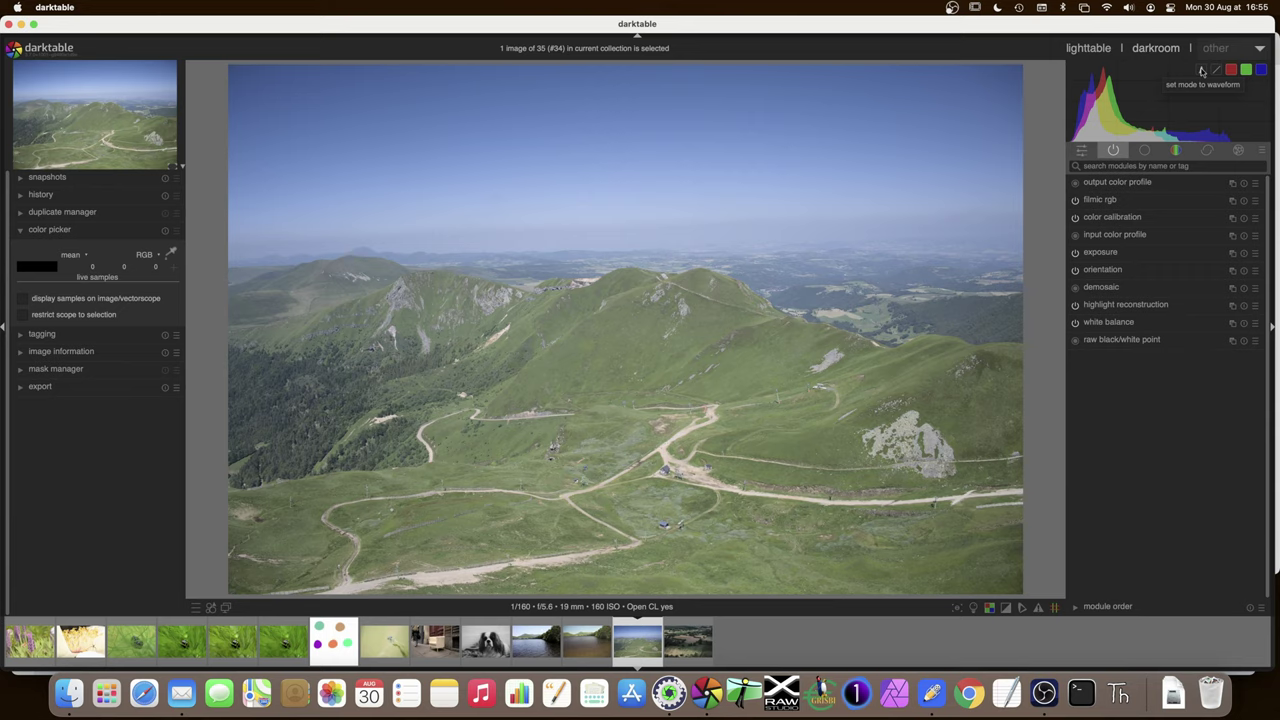
left_click(1201, 71)
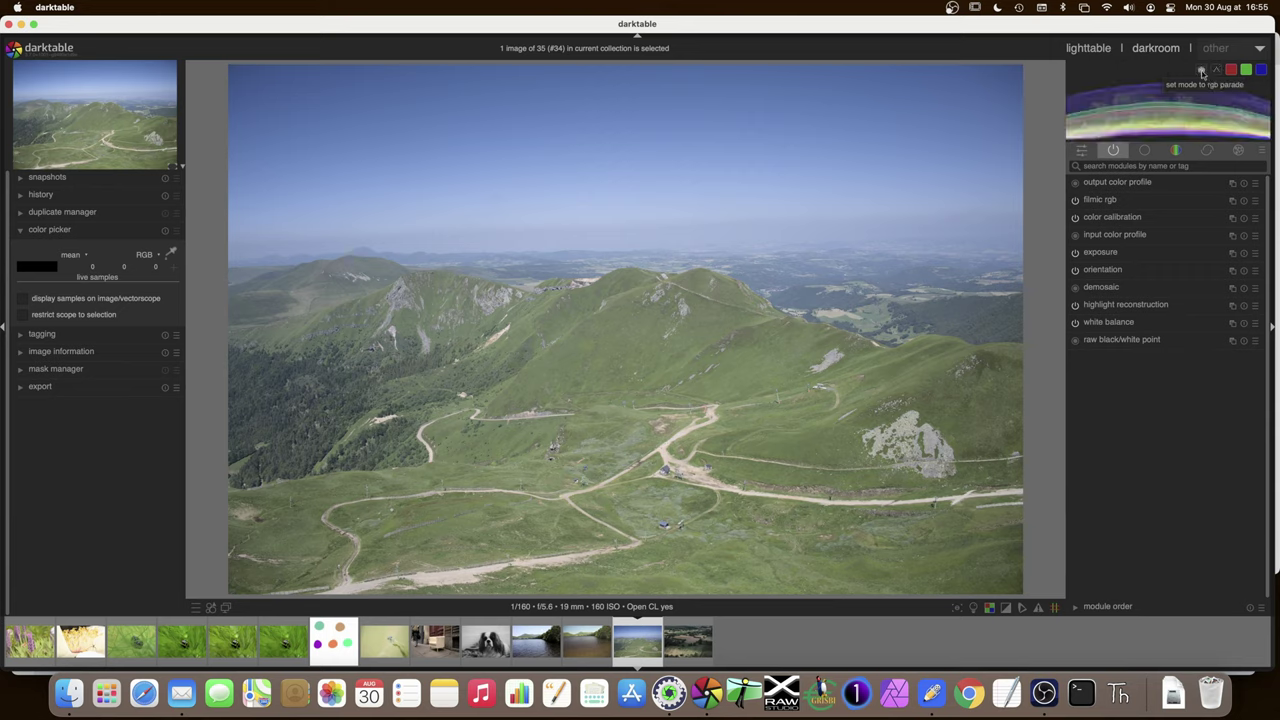
left_click(1201, 71)
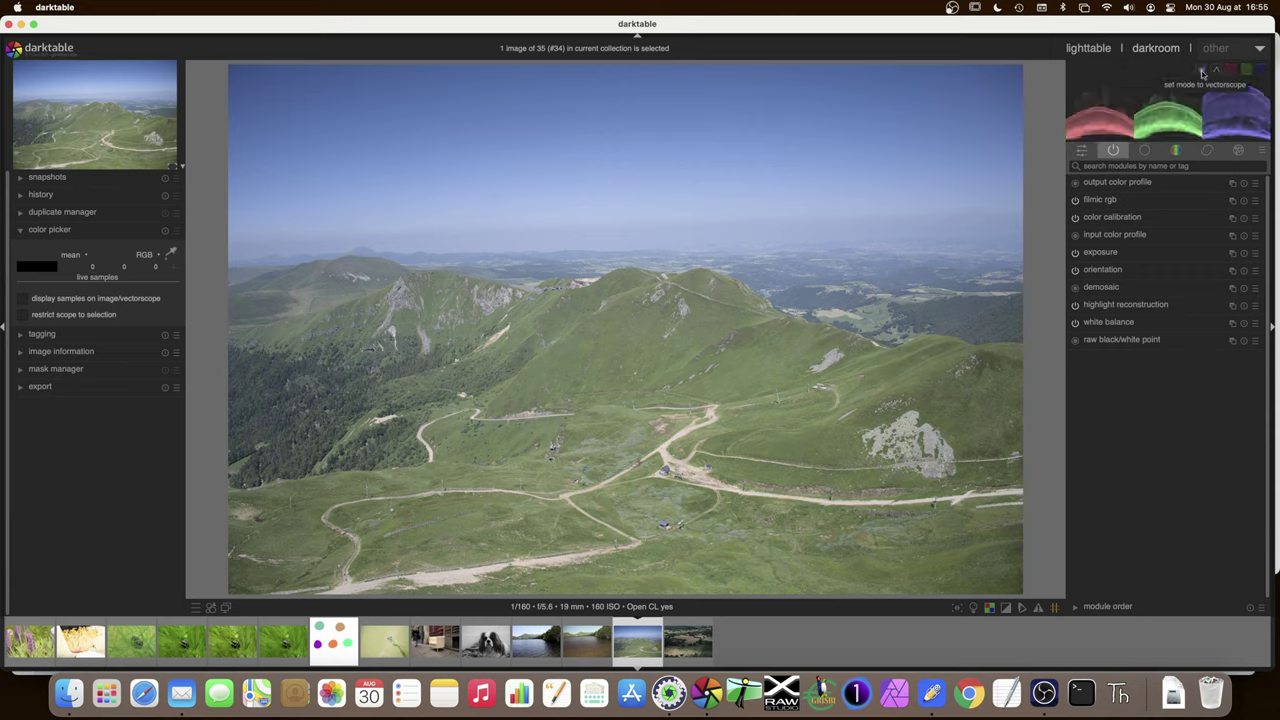
left_click(1202, 72)
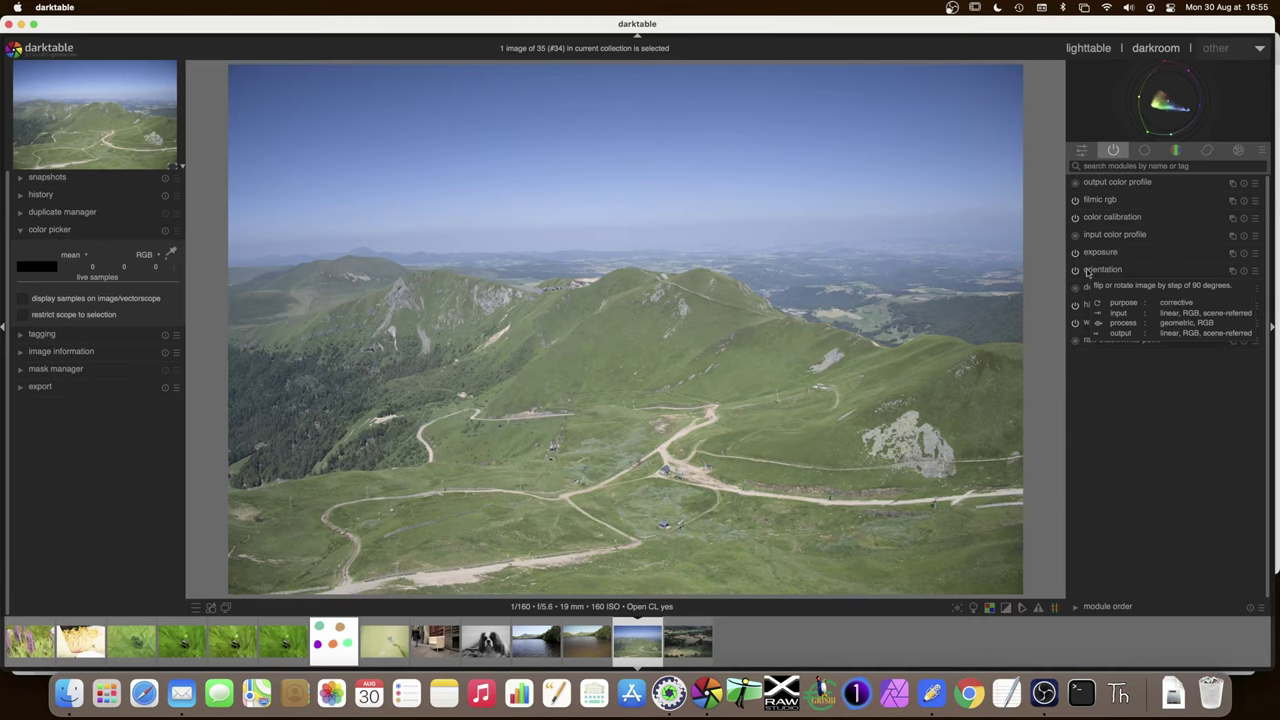
Step: Pick color calibration's CAT illuminant from the whole image and set its hue to about 109.6°
left_click(1121, 222)
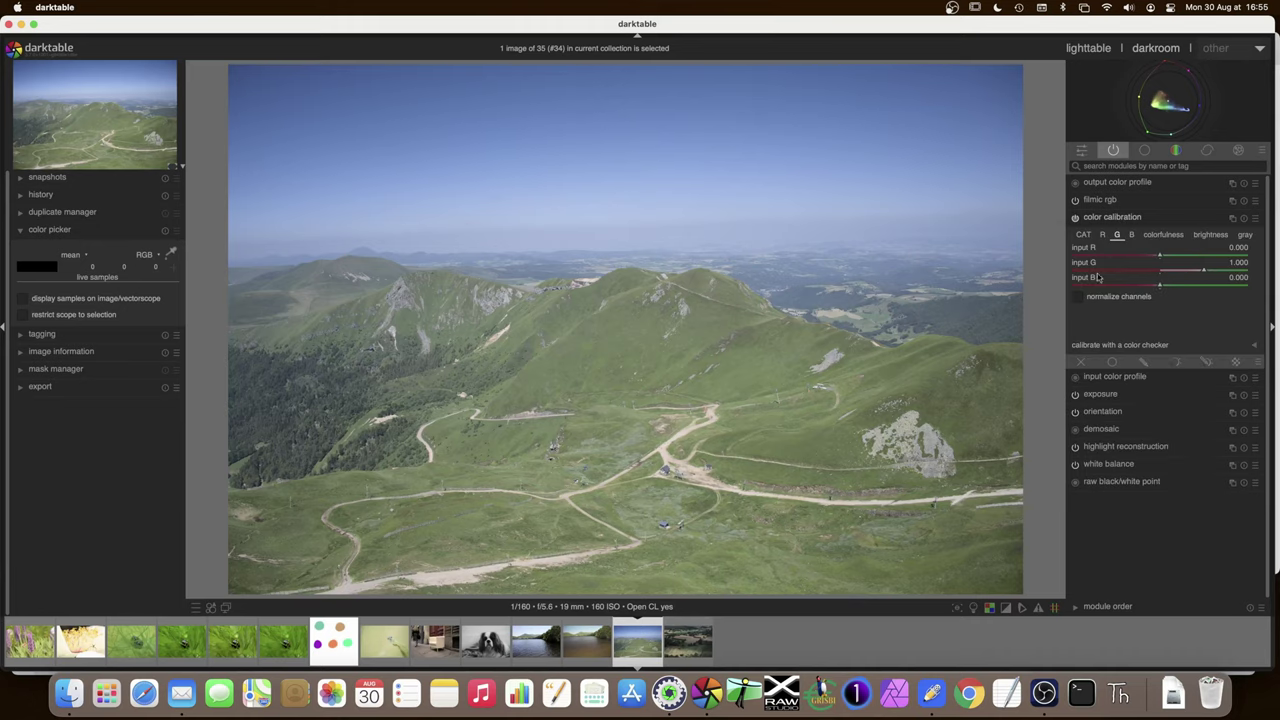
left_click(1083, 235)
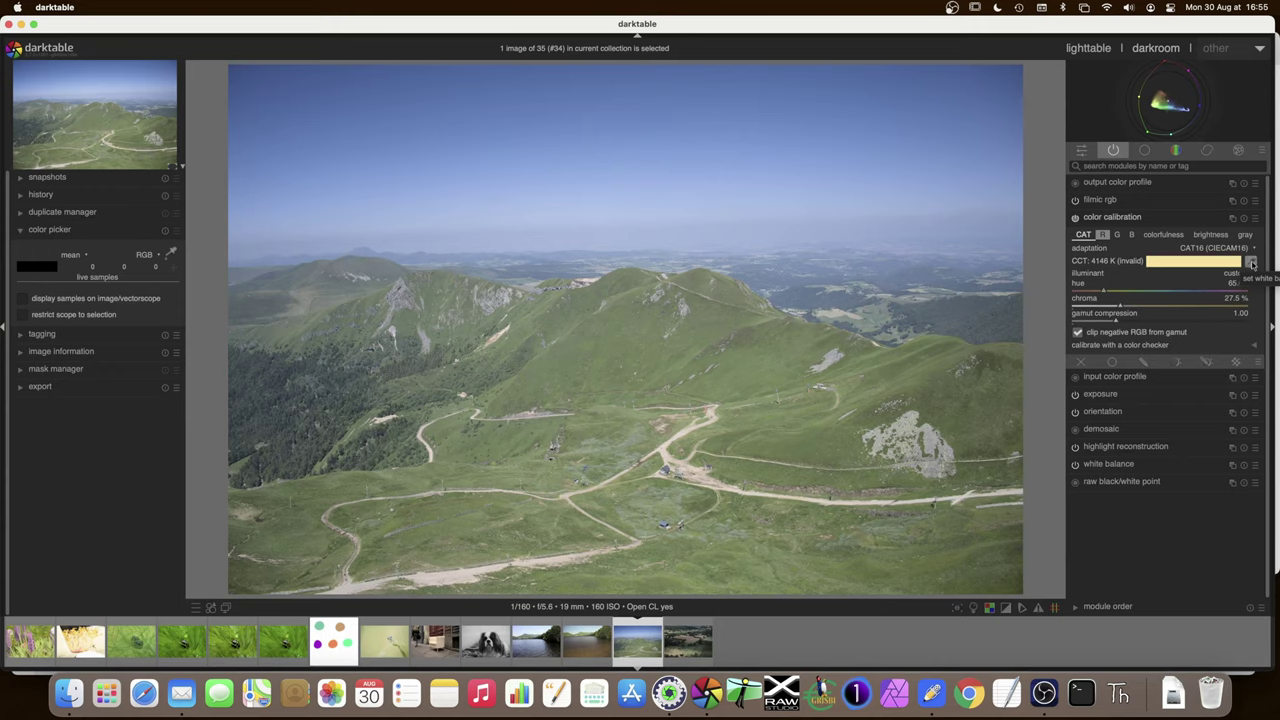
left_click(1250, 262)
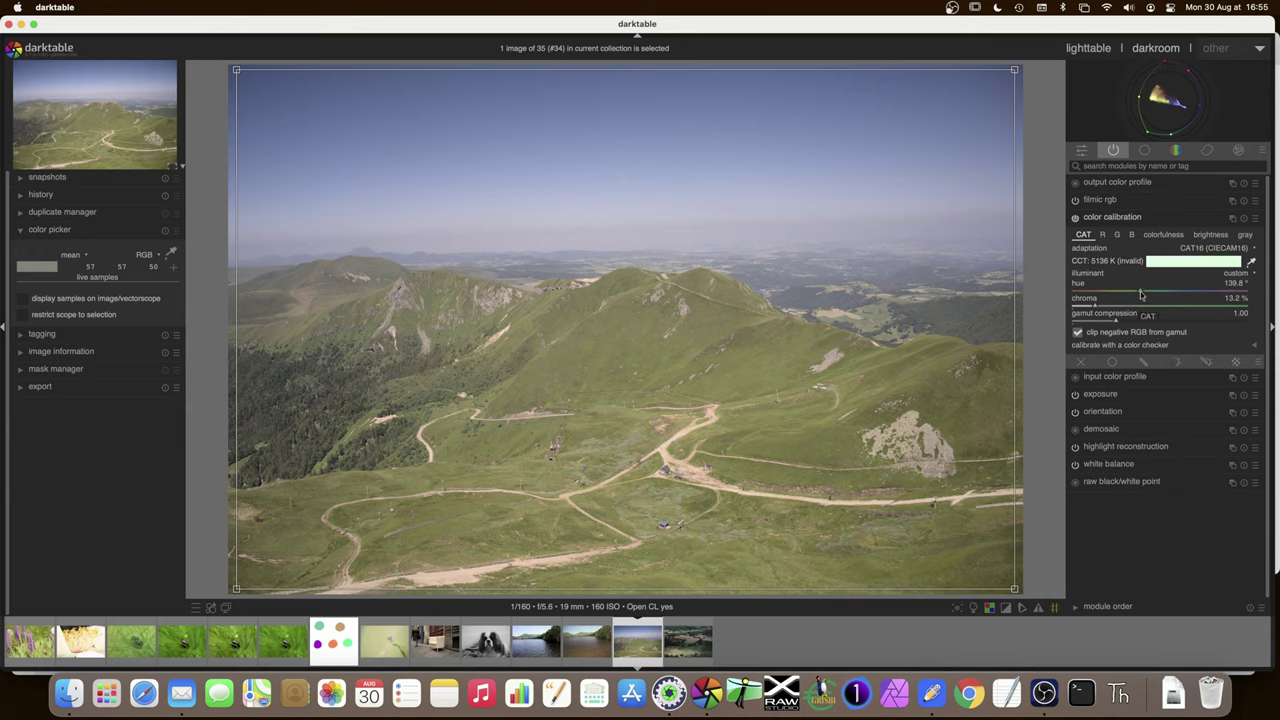
scroll(1141, 295, "up", 2)
left_click_drag(1141, 295, 1126, 296)
left_click_drag(1126, 296, 1124, 296)
left_click(1108, 218)
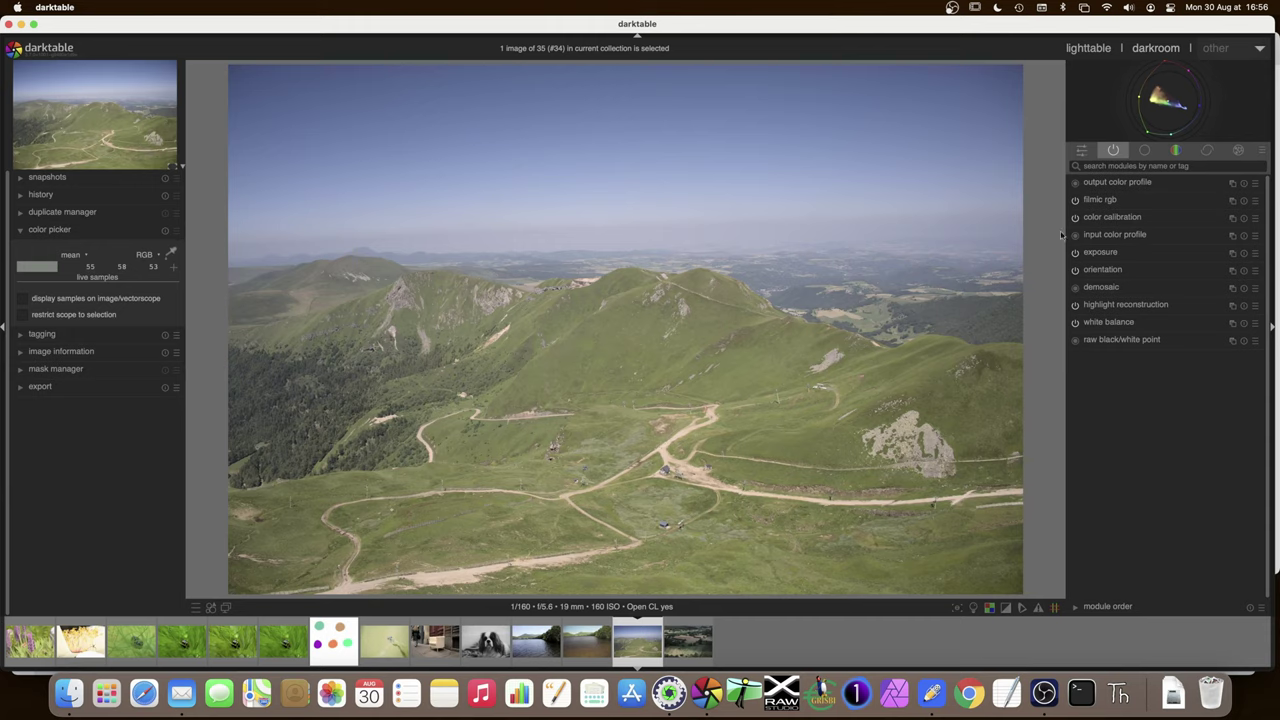
Step: Duplicate the color calibration module into a second instance
left_click(1232, 219)
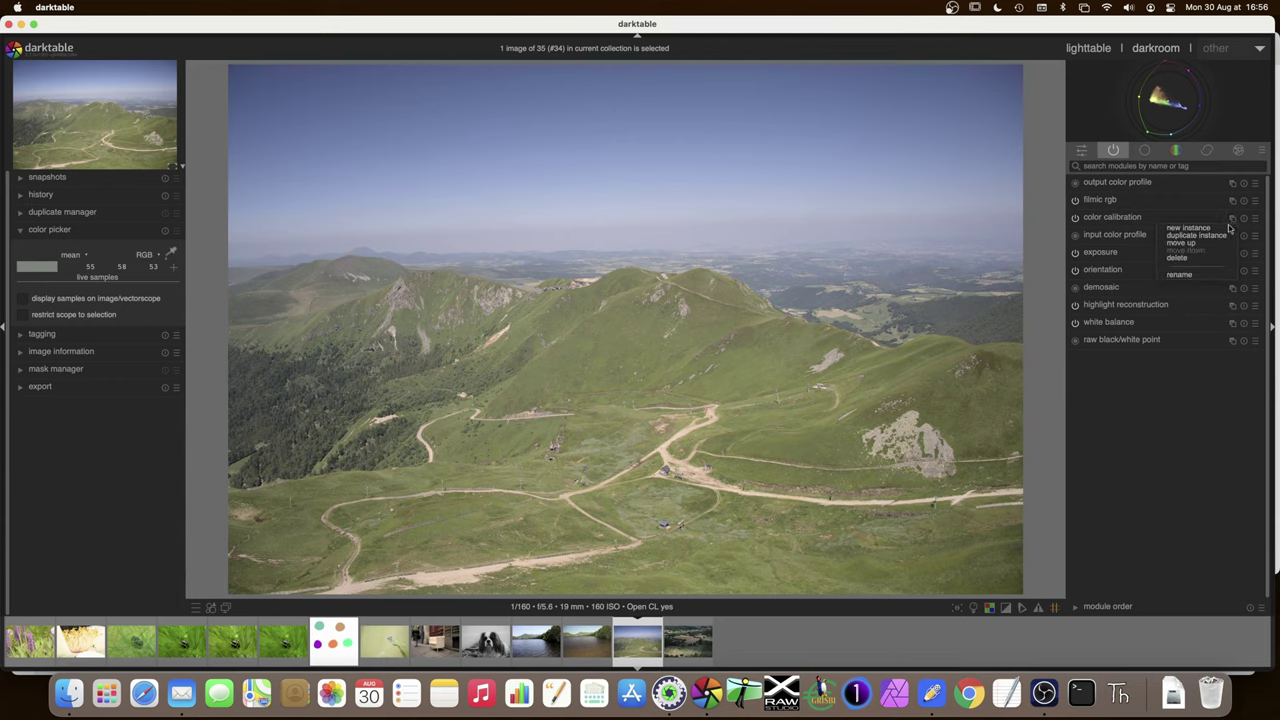
left_click(1224, 235)
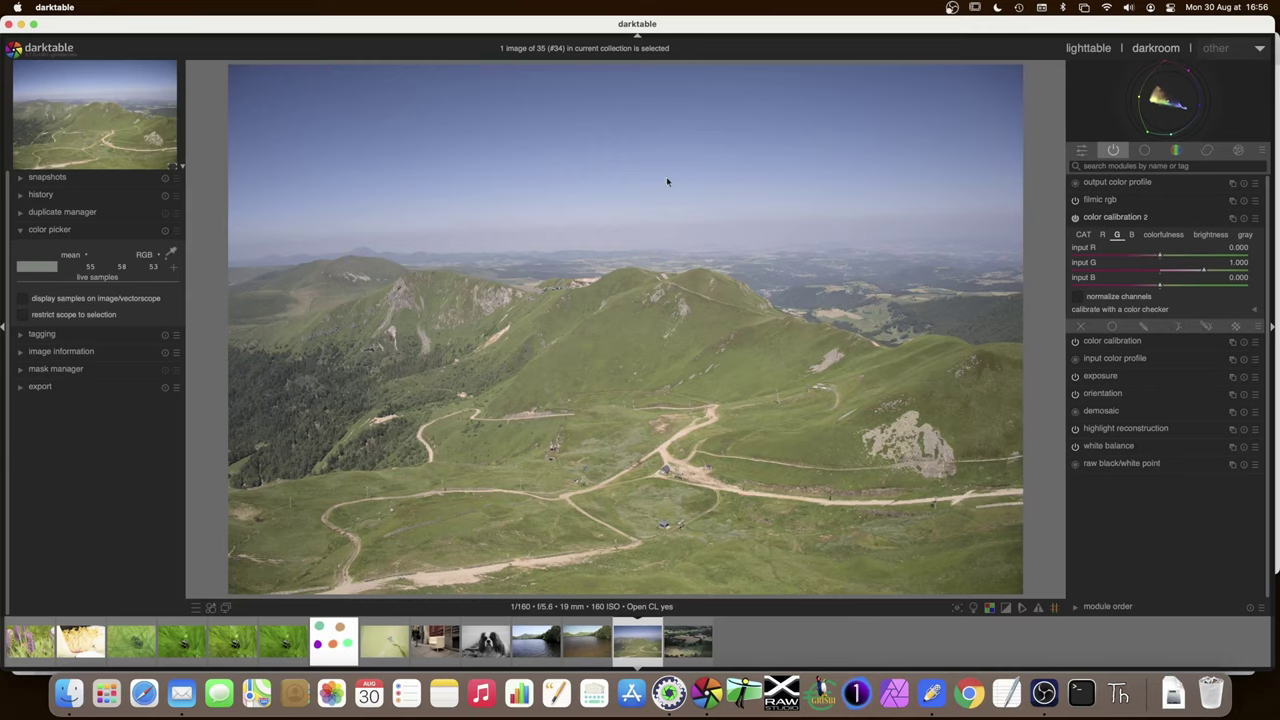
mouse_move(1158, 98)
left_click_drag(1160, 258, 1168, 258)
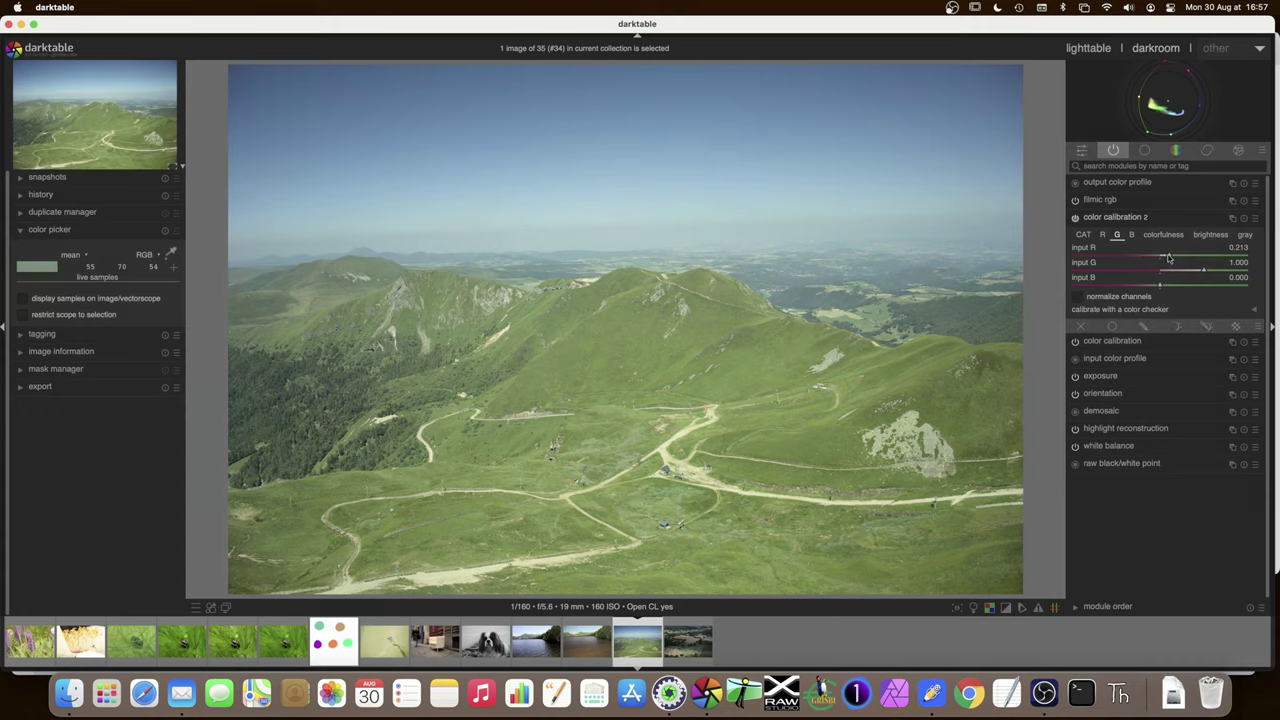
double_click(1168, 258)
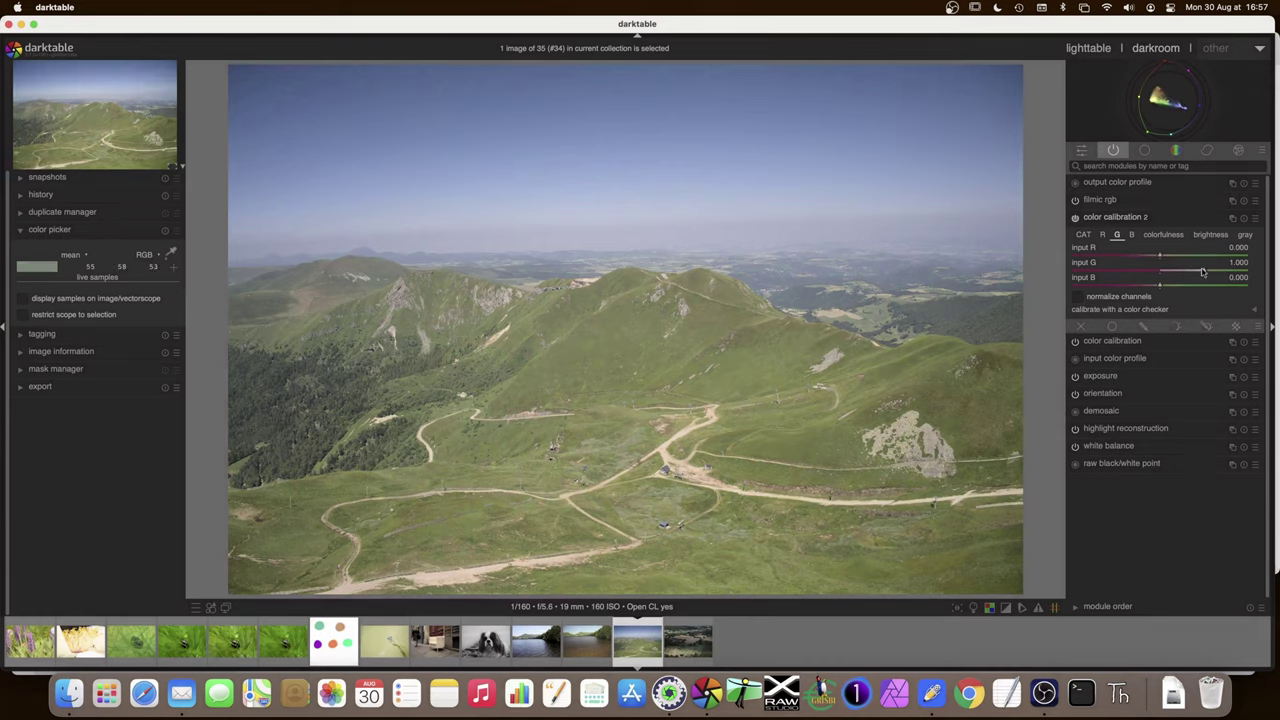
left_click_drag(1206, 272, 1215, 273)
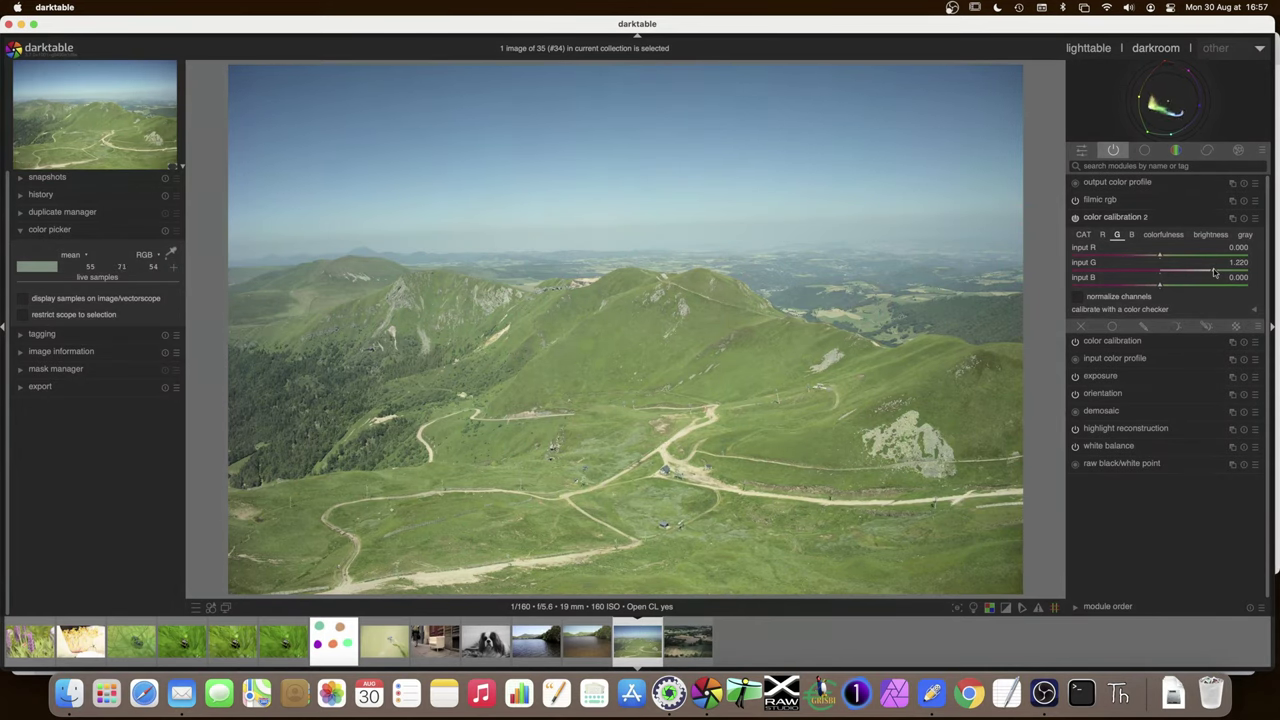
key("ctrl+z")
left_click_drag(1160, 288, 1171, 288)
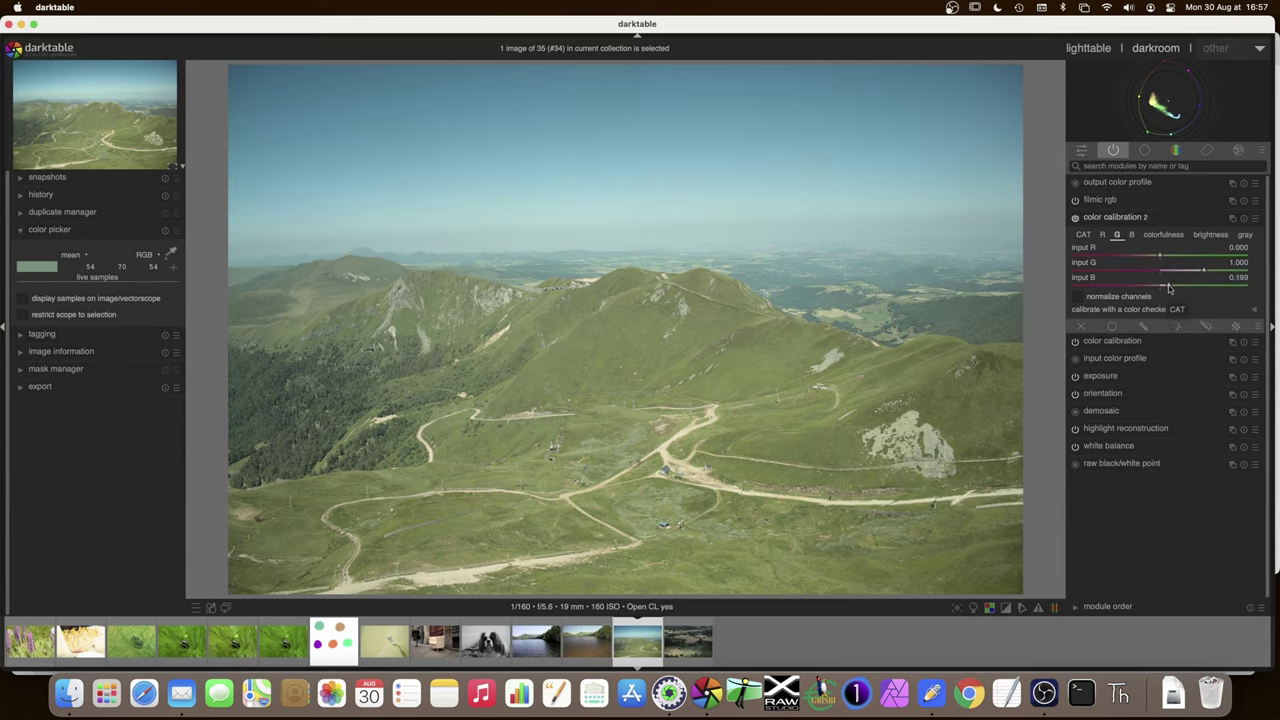
double_click(1168, 288)
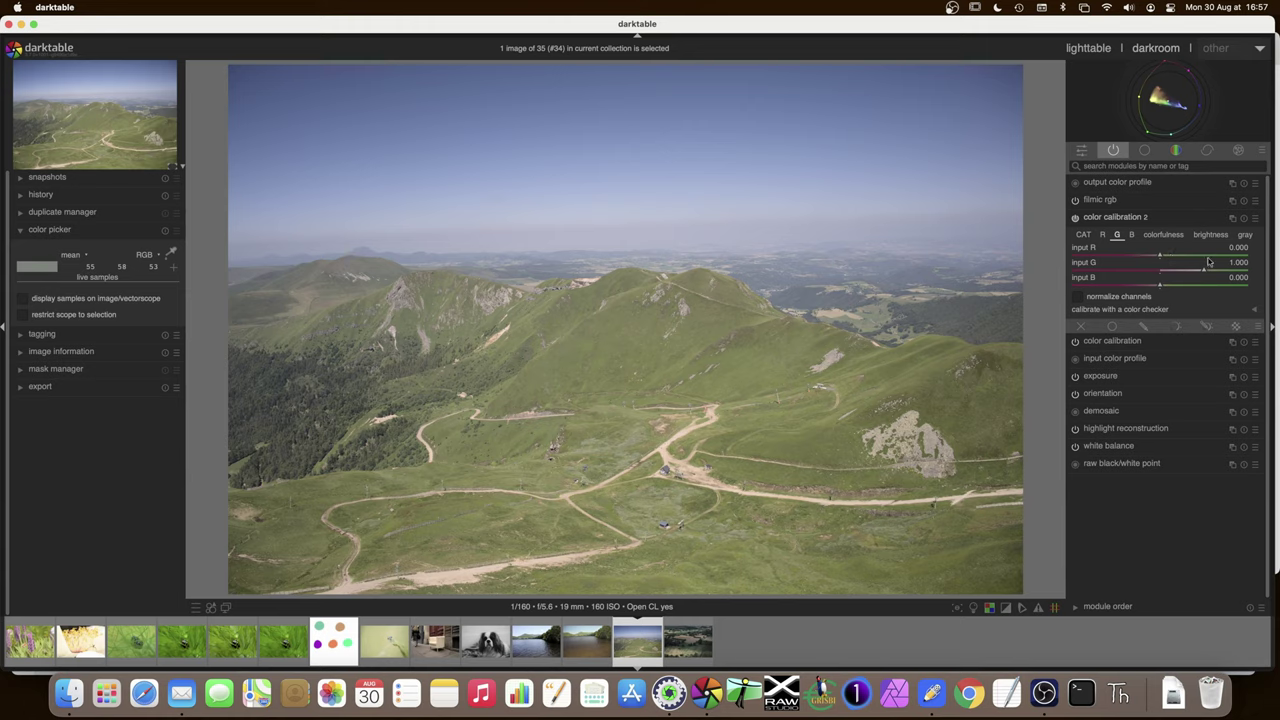
mouse_move(1188, 114)
left_click(1102, 234)
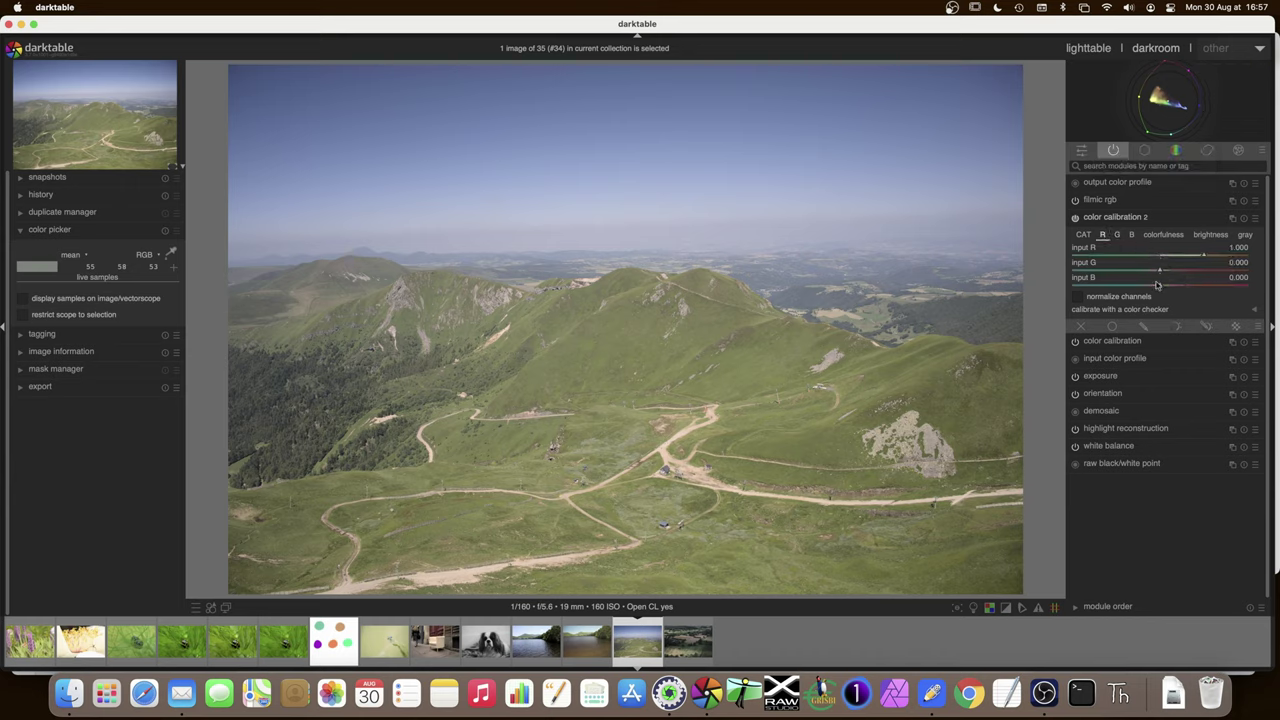
Step: Try color calibration 2 at red input B -0.043 and blue input R -0.142, then reset it
left_click_drag(1161, 287, 1152, 289)
left_click(1131, 234)
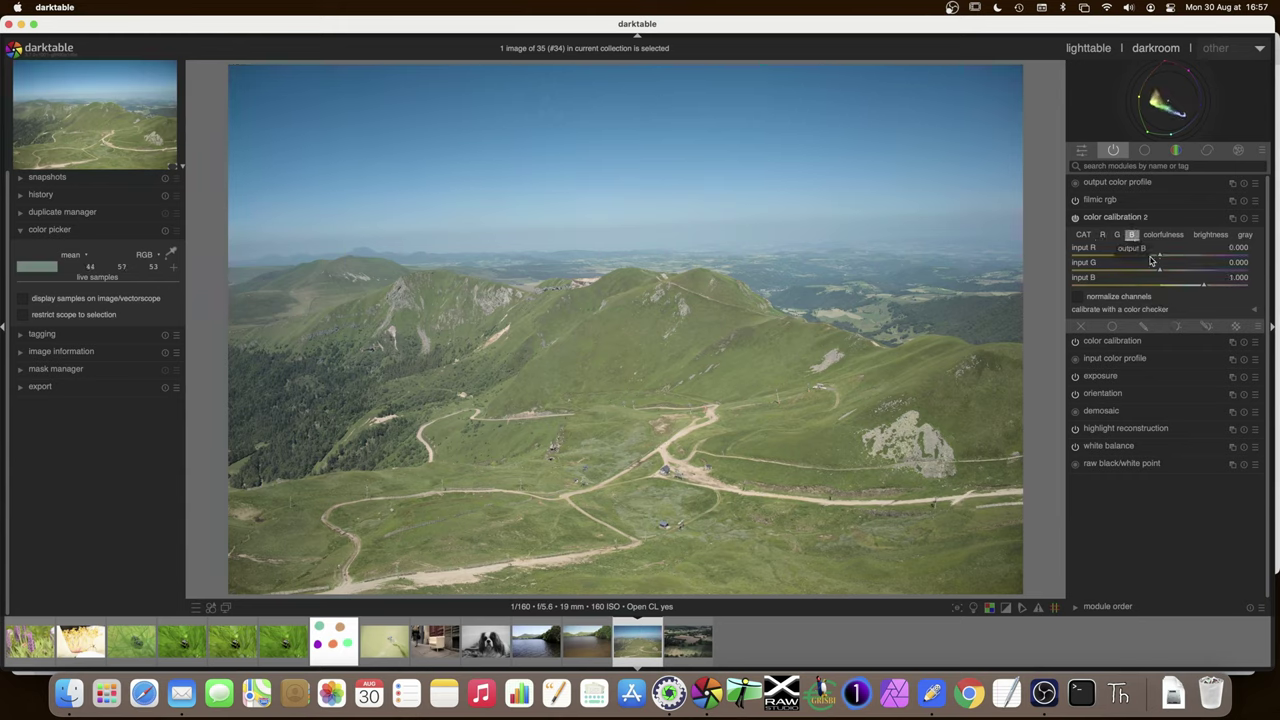
left_click(1157, 256)
left_click_drag(1157, 258, 1155, 258)
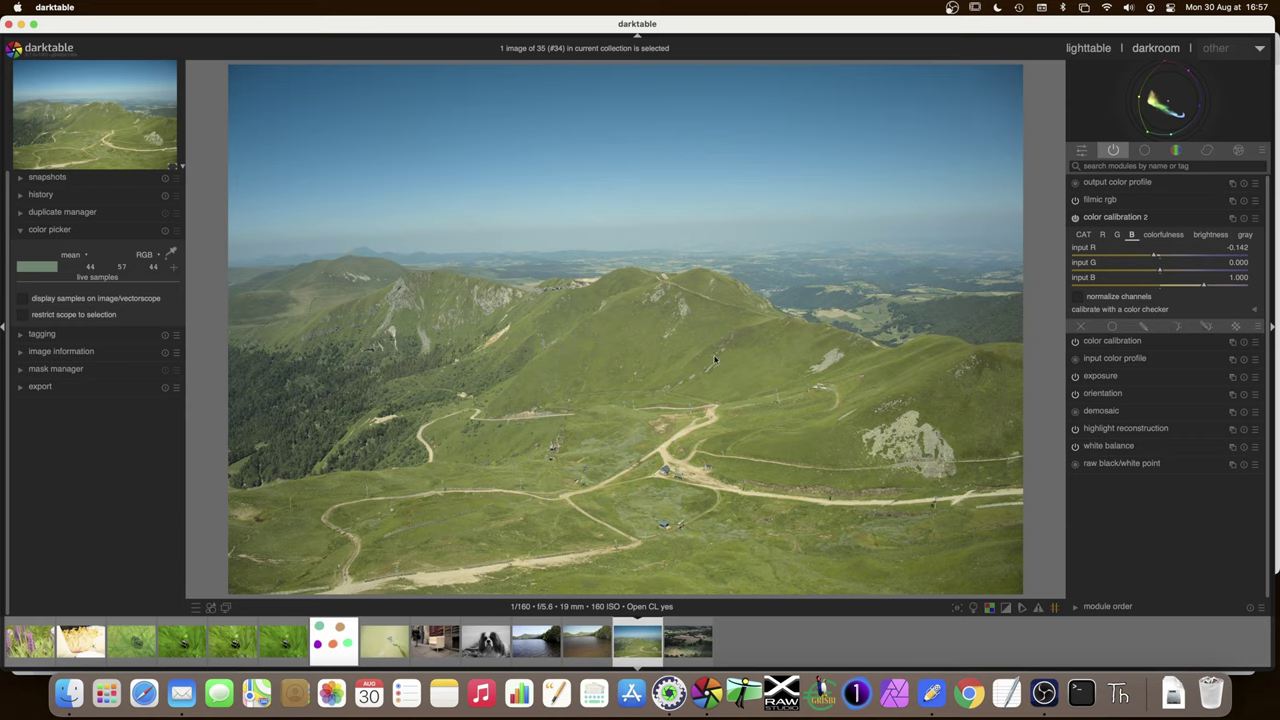
left_click(1245, 218)
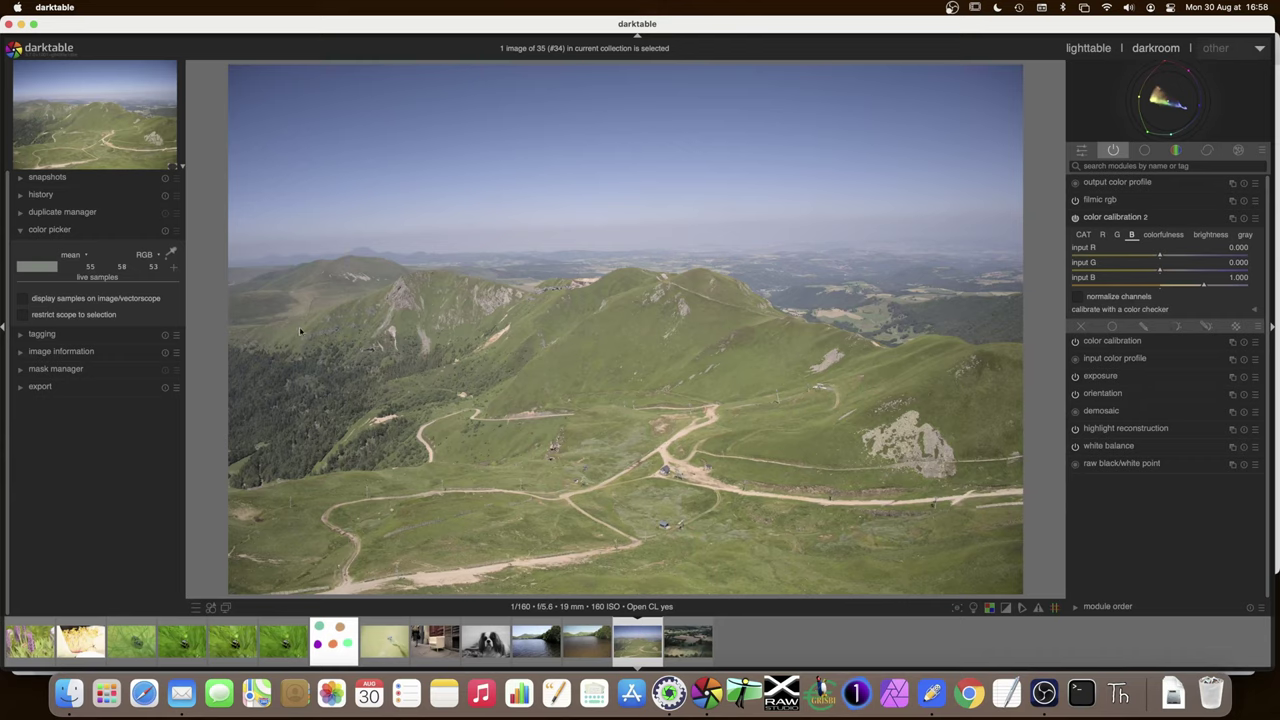
left_click(170, 254)
Step: Add live colour samples from the green hillside and the sky (RGB 86, 100, 159)
left_click(173, 266)
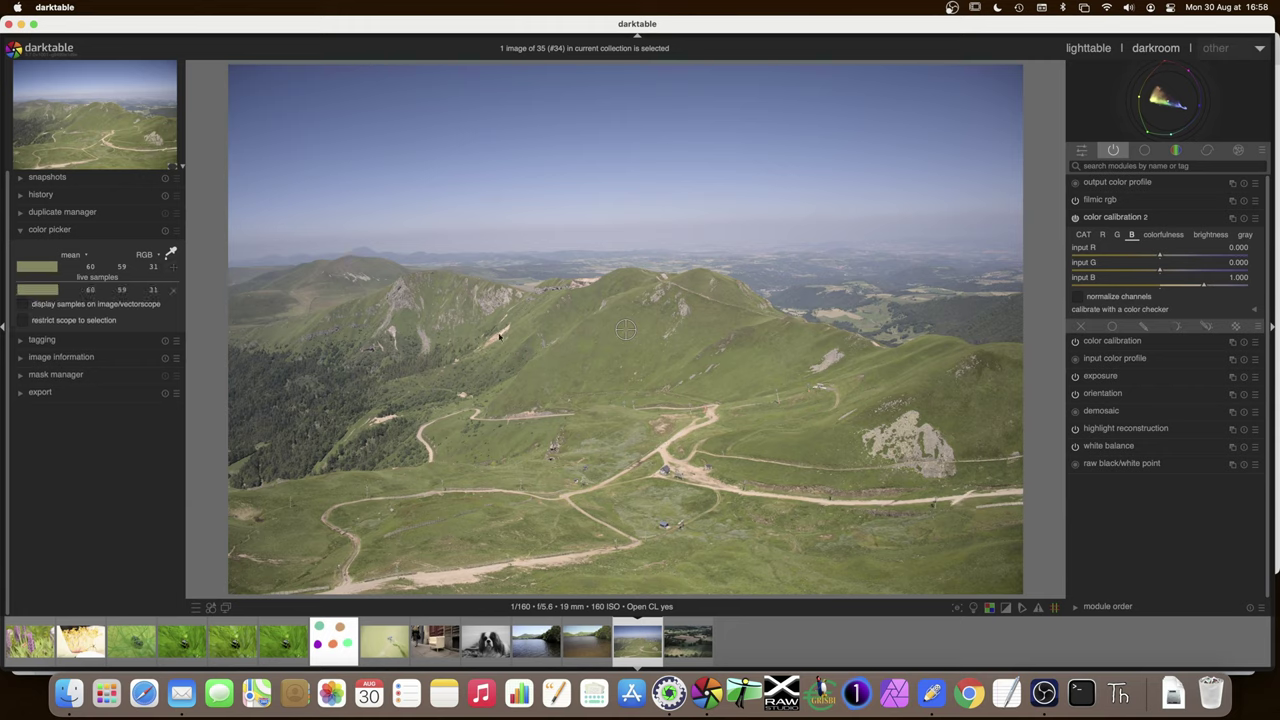
left_click(622, 168)
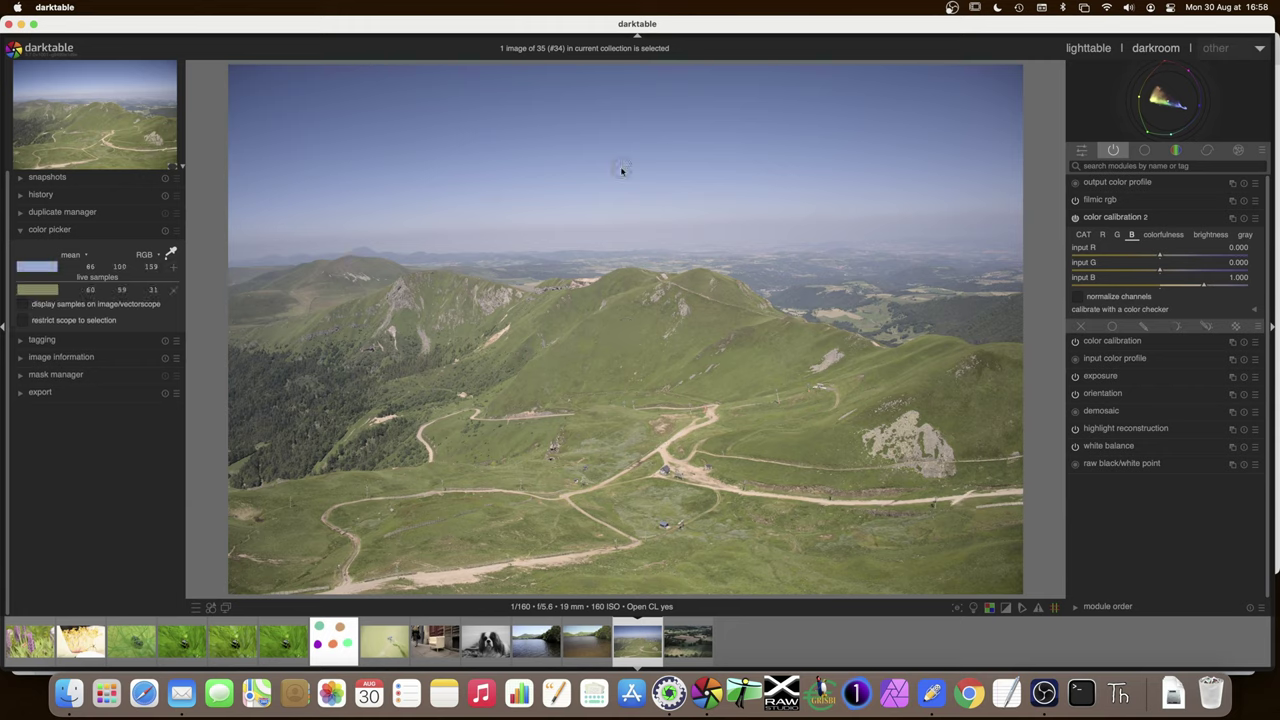
left_click(174, 267)
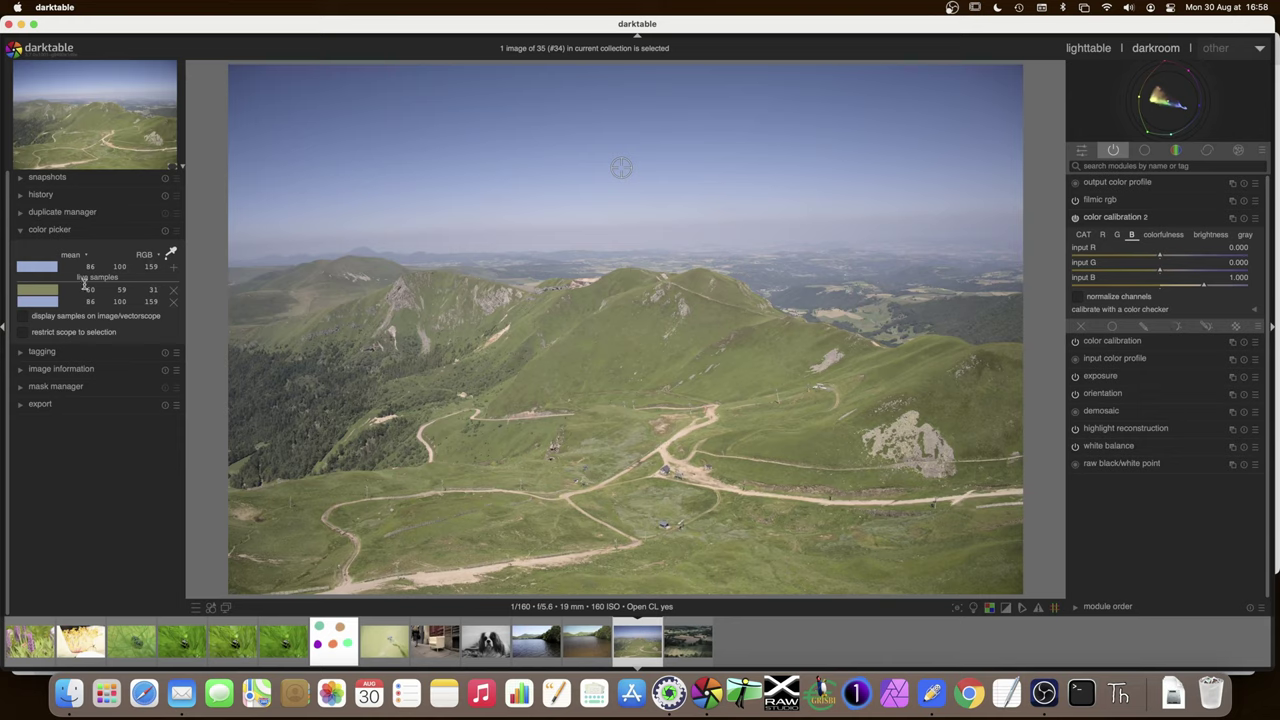
mouse_move(124, 289)
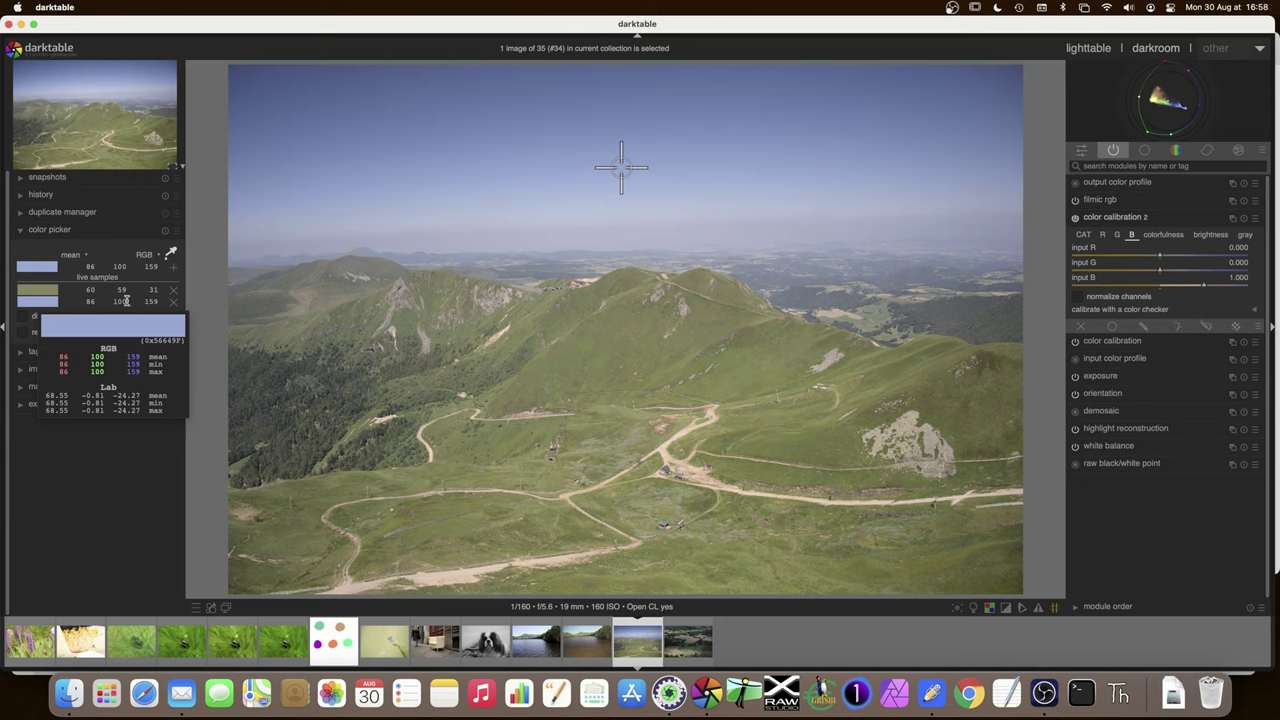
Step: Raise color calibration 2's green-channel input R from 0.028 up to 0.255
left_click(1117, 234)
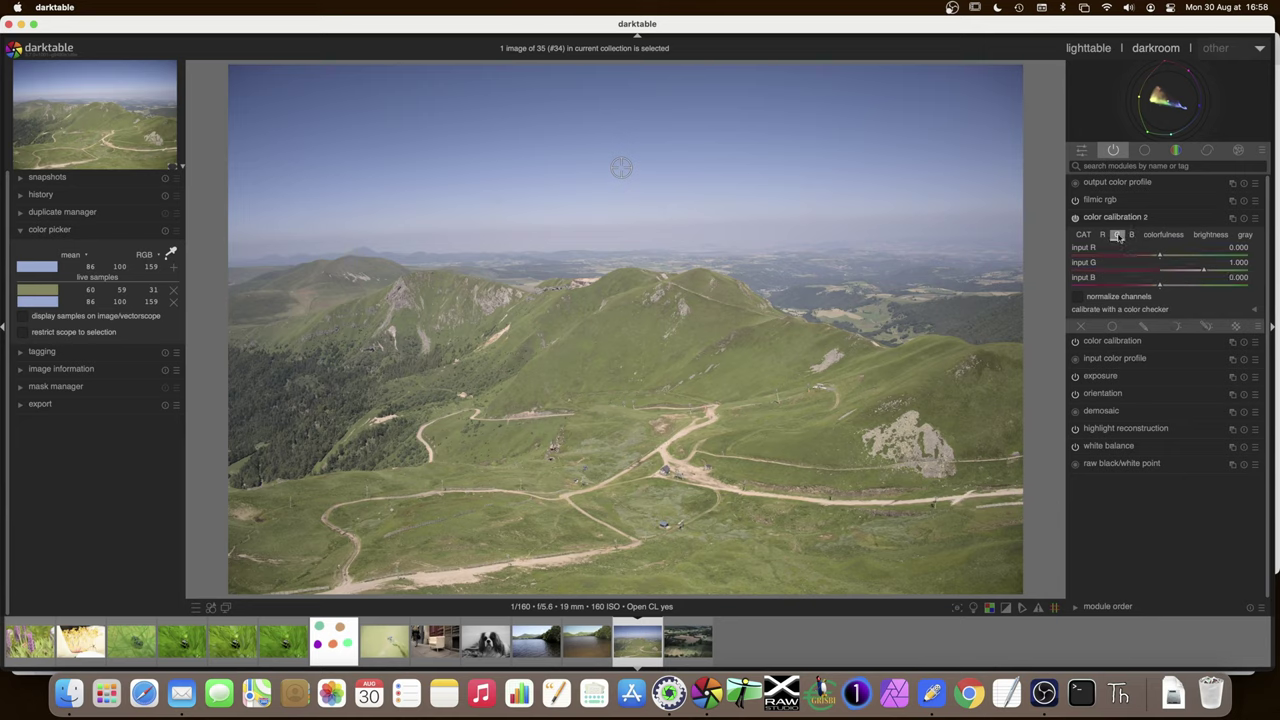
left_click(1161, 257)
left_click_drag(1161, 257, 1165, 258)
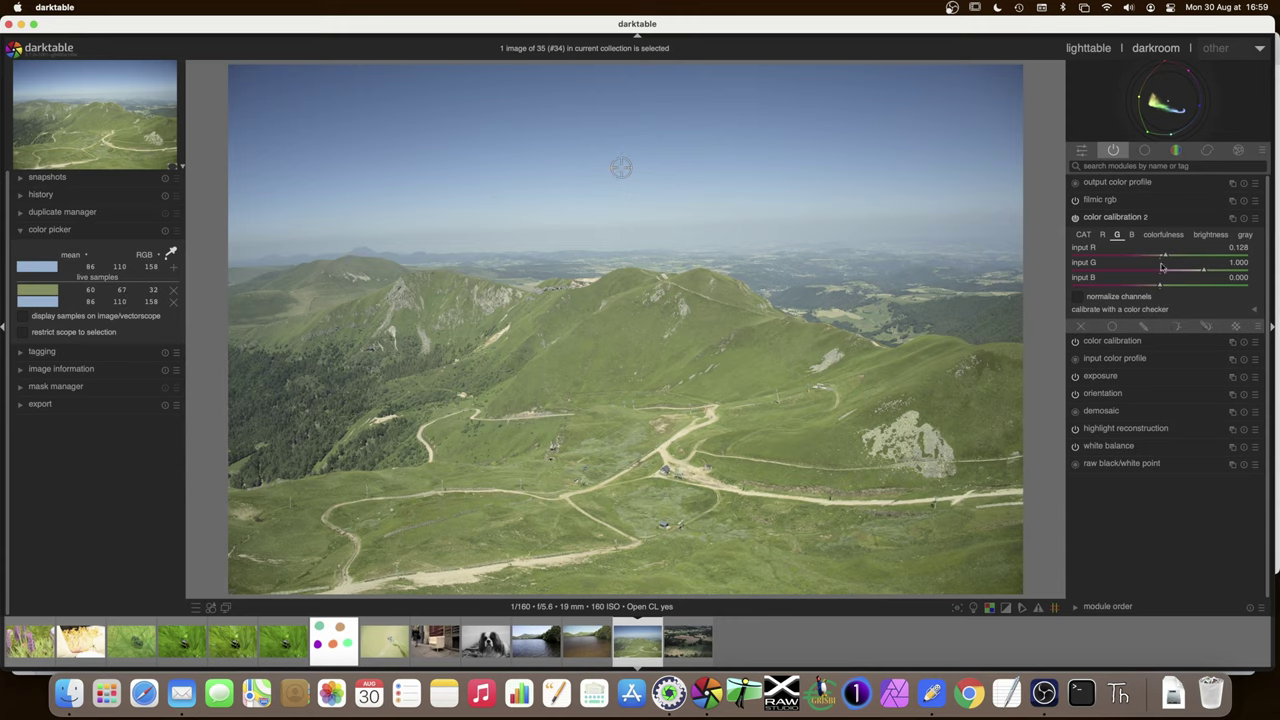
left_click_drag(1166, 258, 1173, 258)
scroll(1175, 259, "up", 3)
scroll(1173, 259, "down", 3)
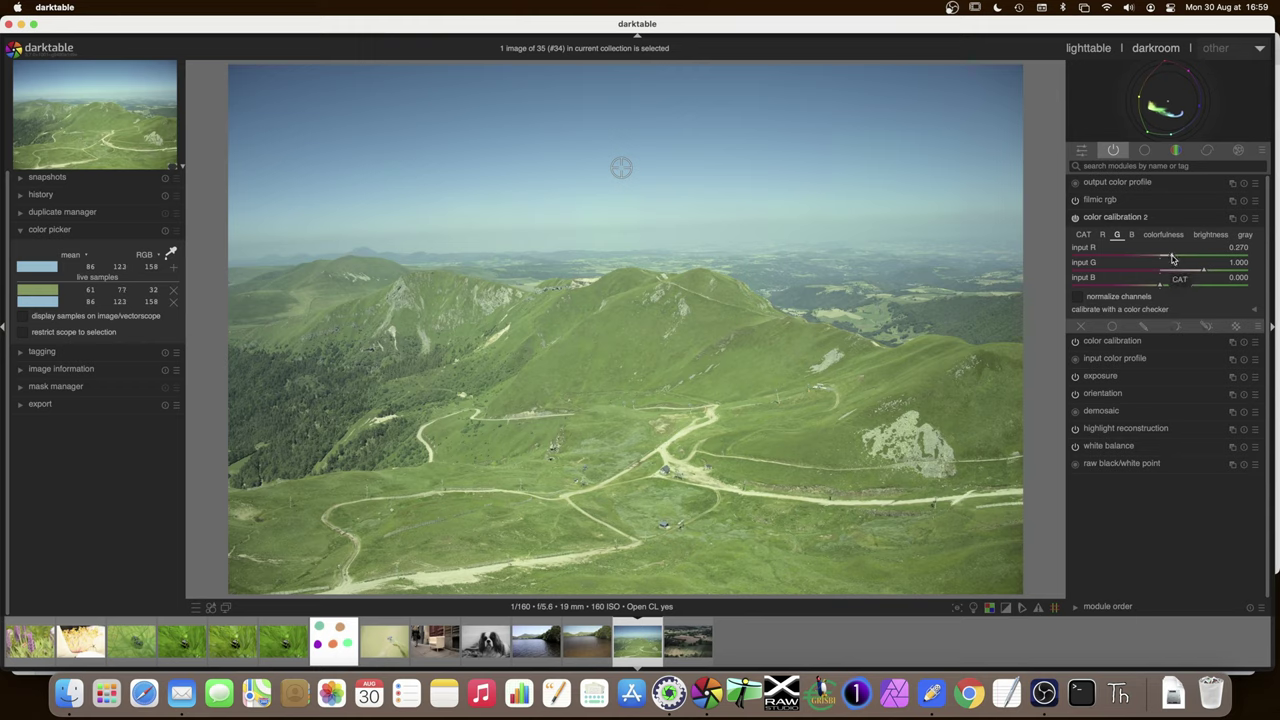
scroll(1173, 259, "down", 3)
left_click(1075, 217)
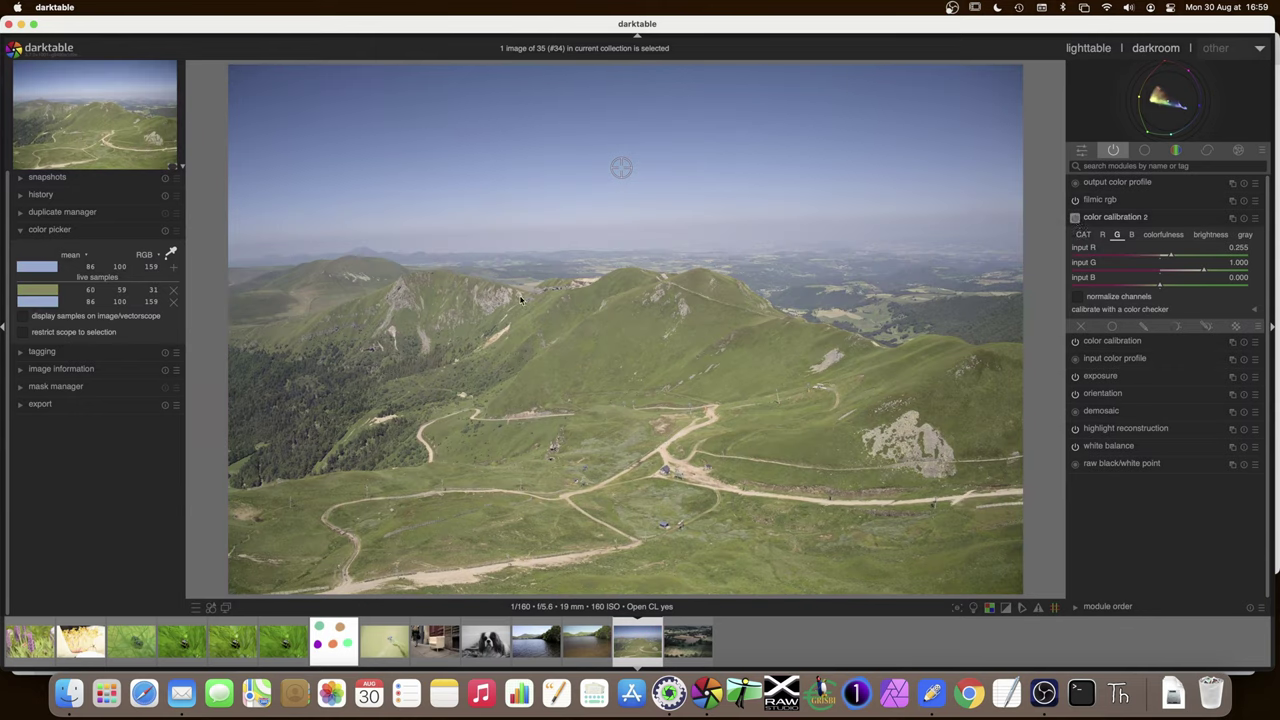
left_click(1075, 218)
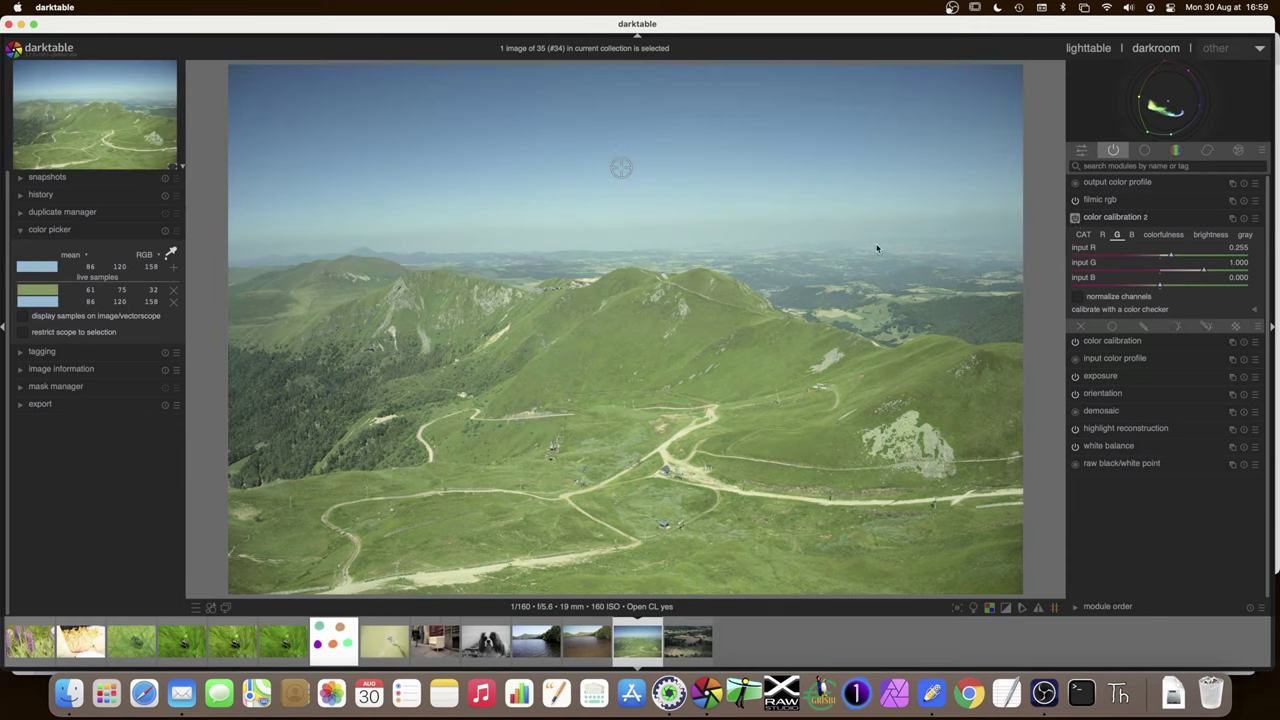
left_click(1074, 219)
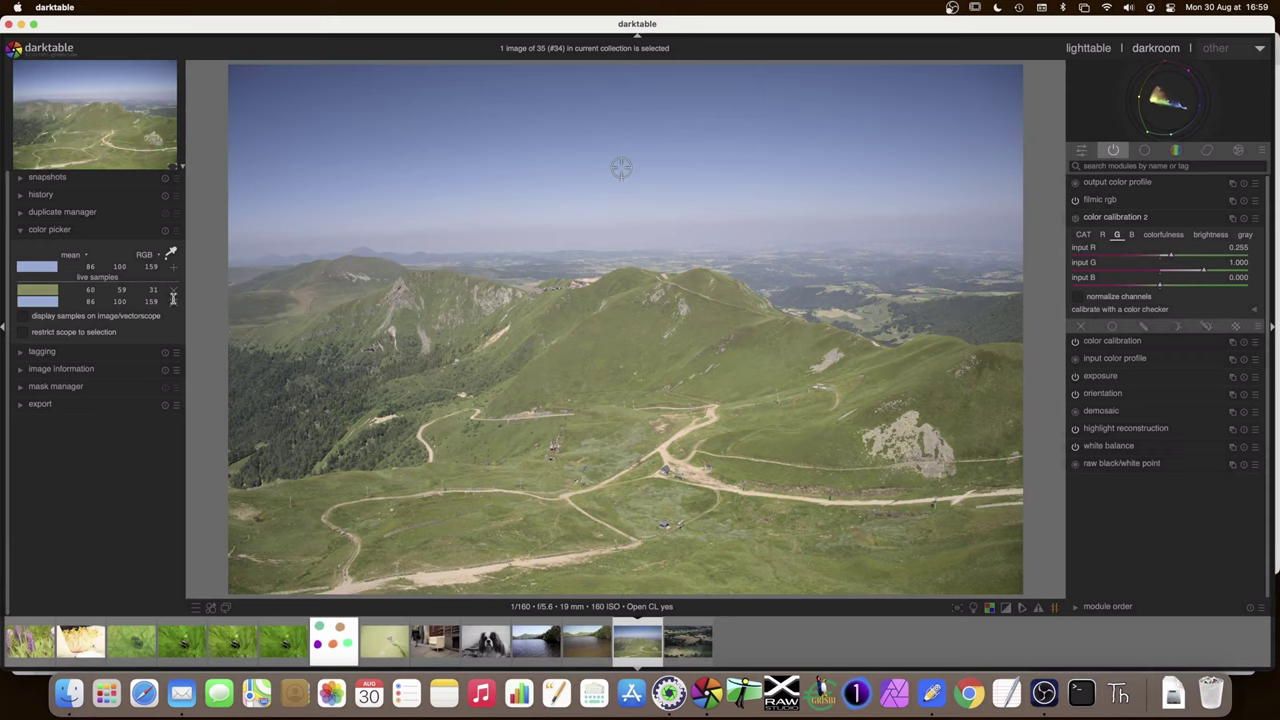
left_click(1074, 219)
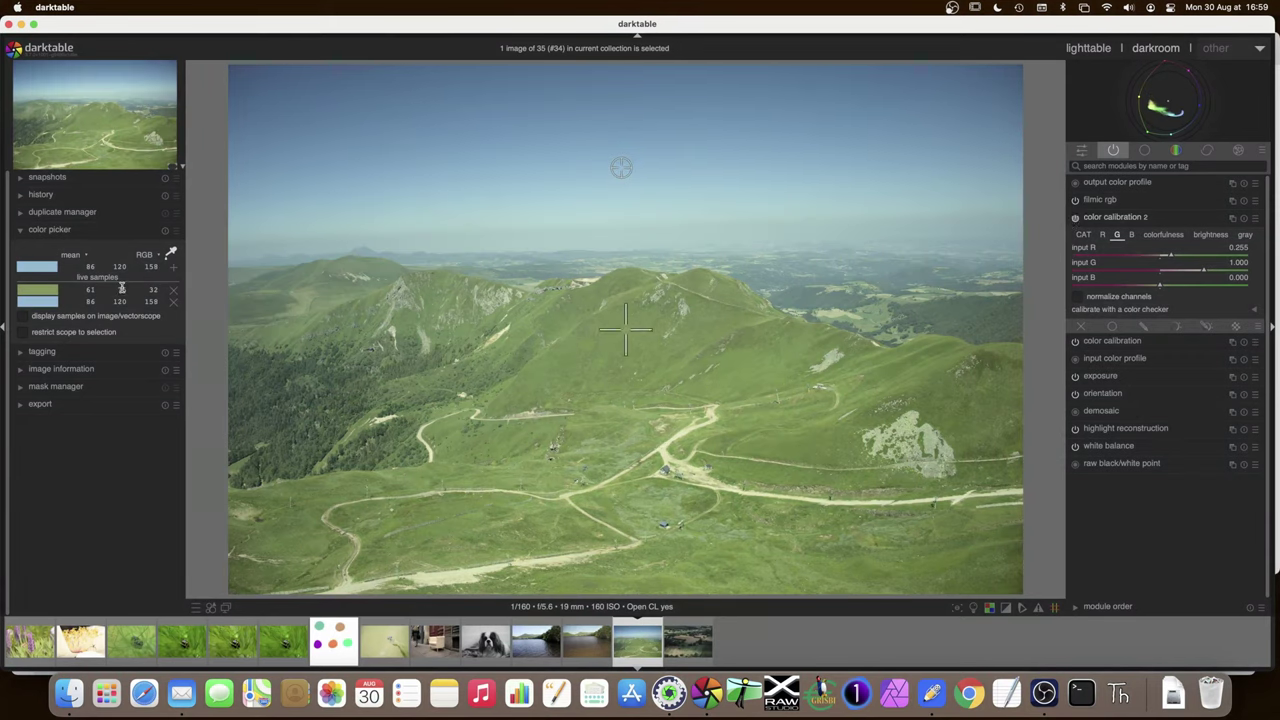
left_click(1075, 219)
left_click(1075, 219)
left_click(1075, 219)
left_click(1075, 219)
left_click(1075, 219)
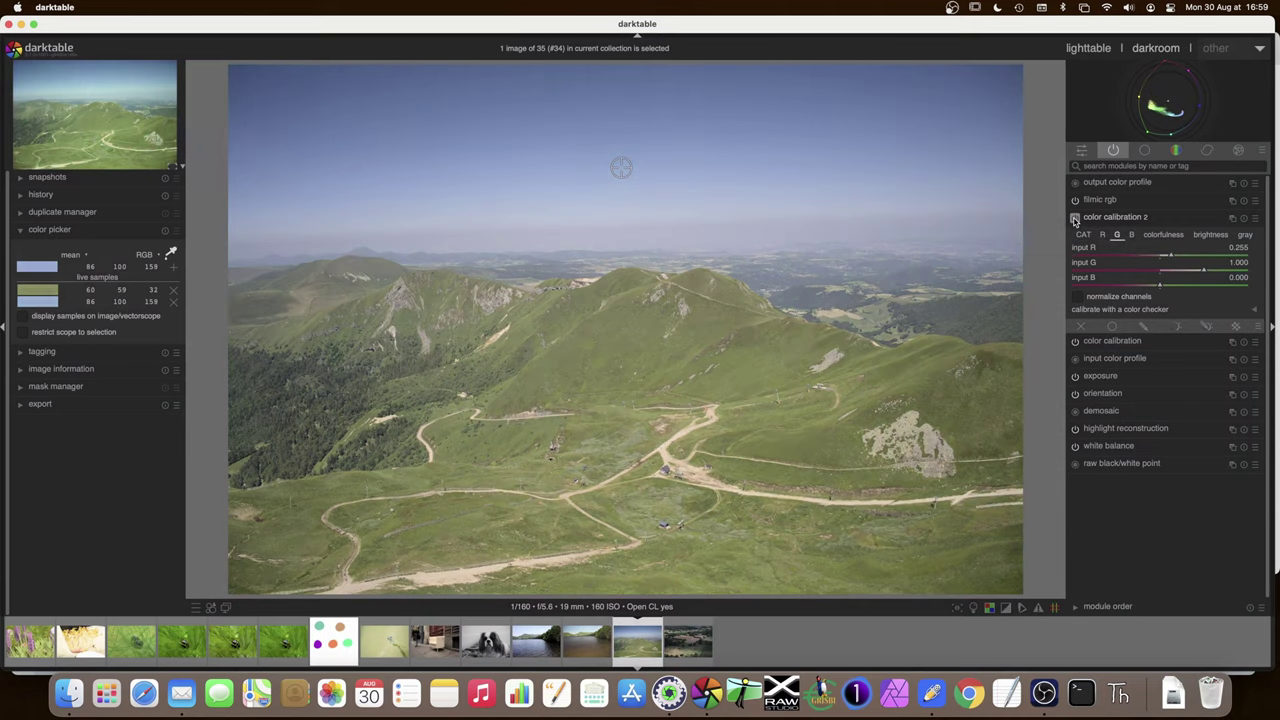
left_click(1075, 219)
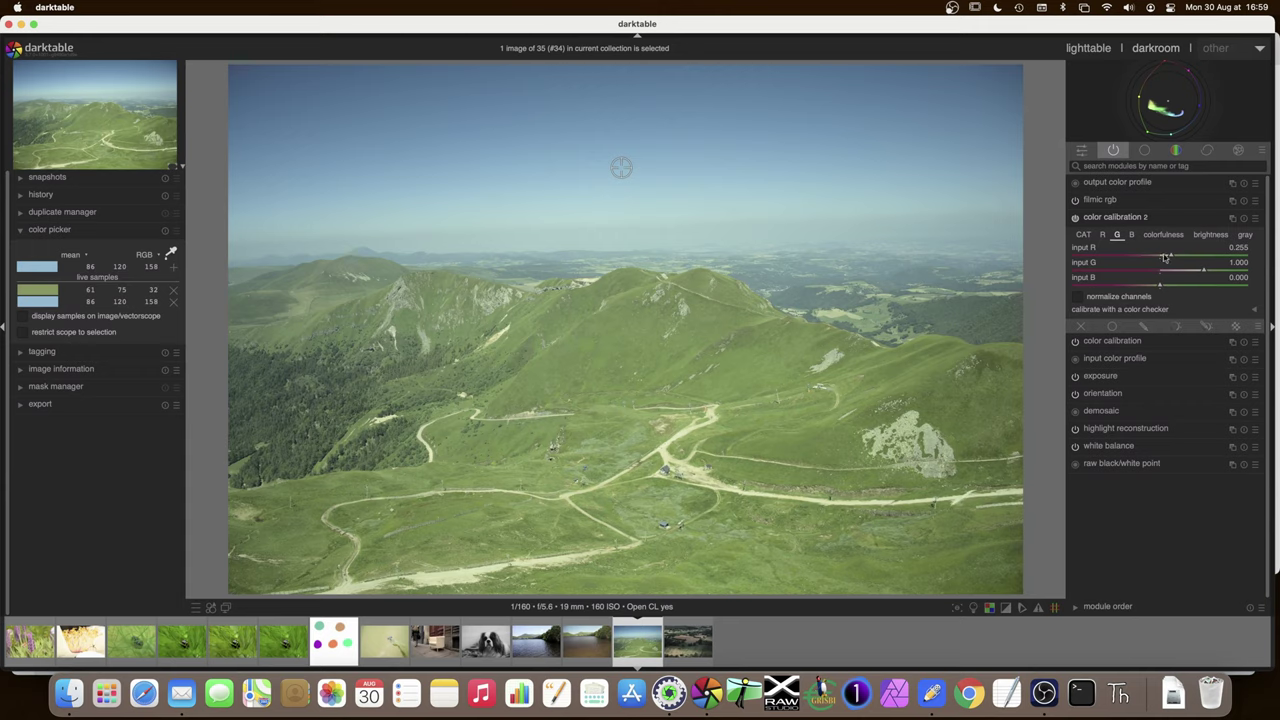
left_click(1117, 236)
Step: Take a snapshot of the current edit and return to the colour picker readings
left_click(26, 178)
left_click(58, 206)
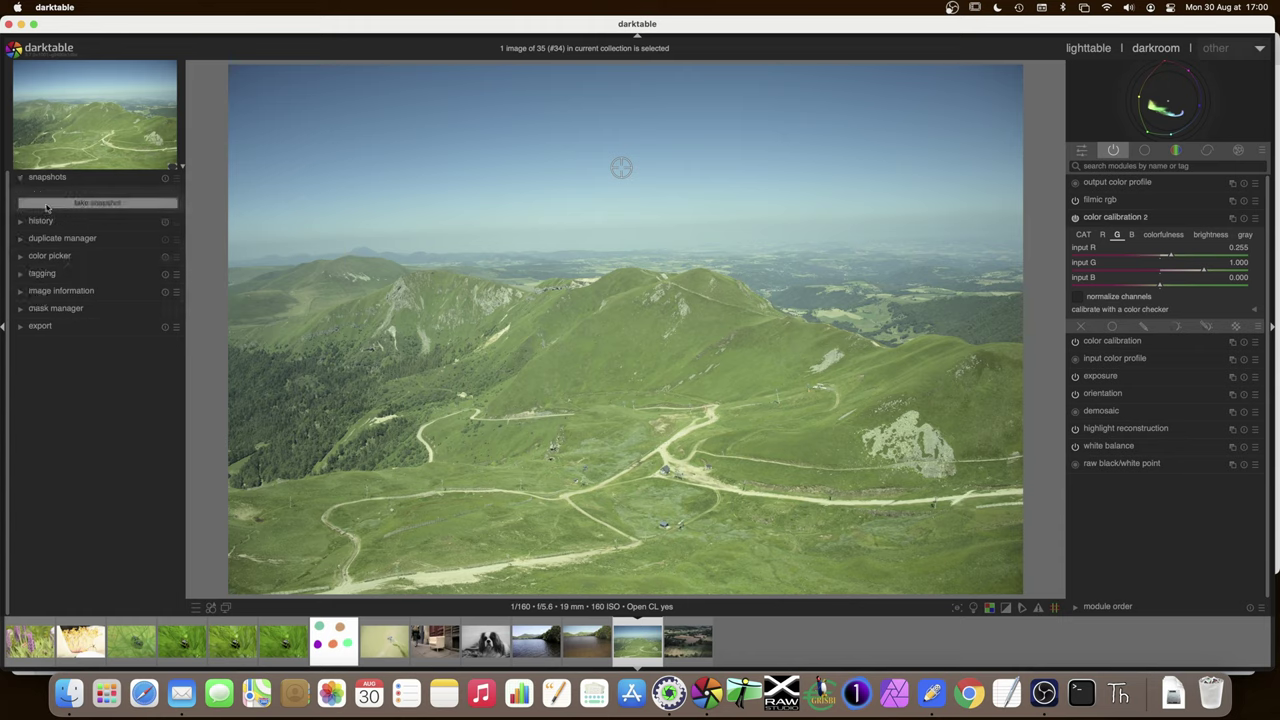
left_click(20, 178)
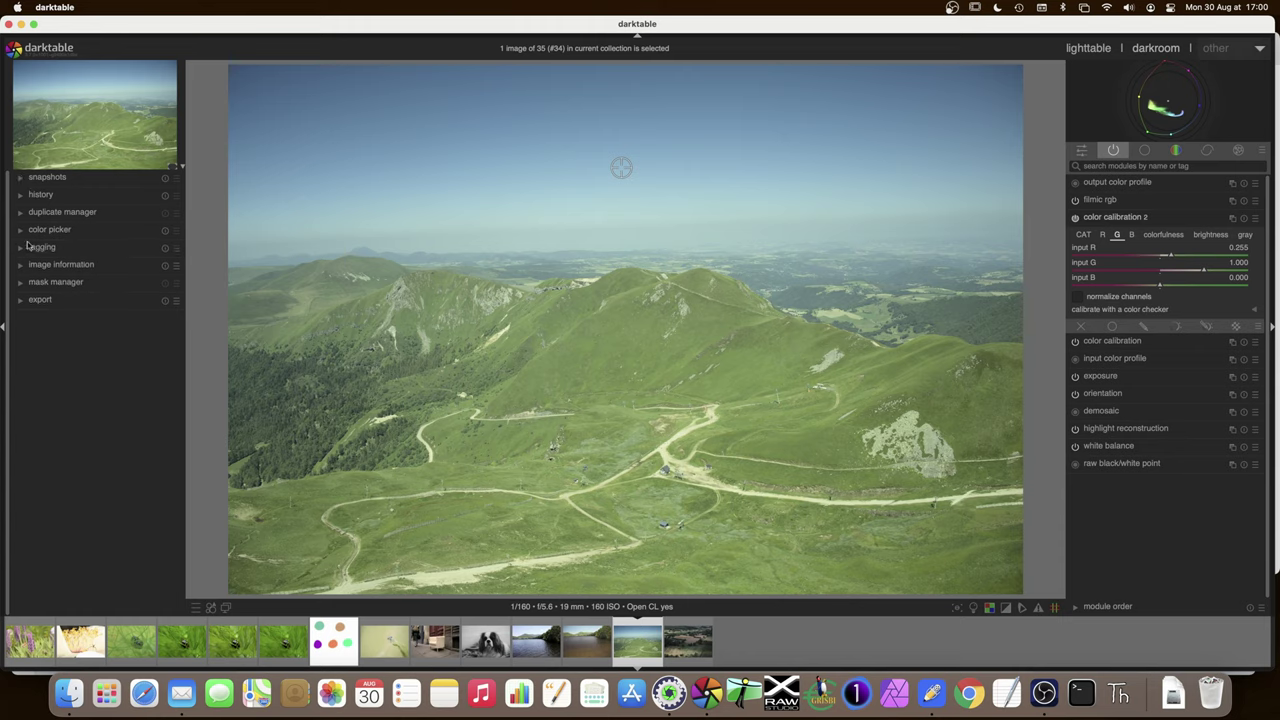
left_click(22, 229)
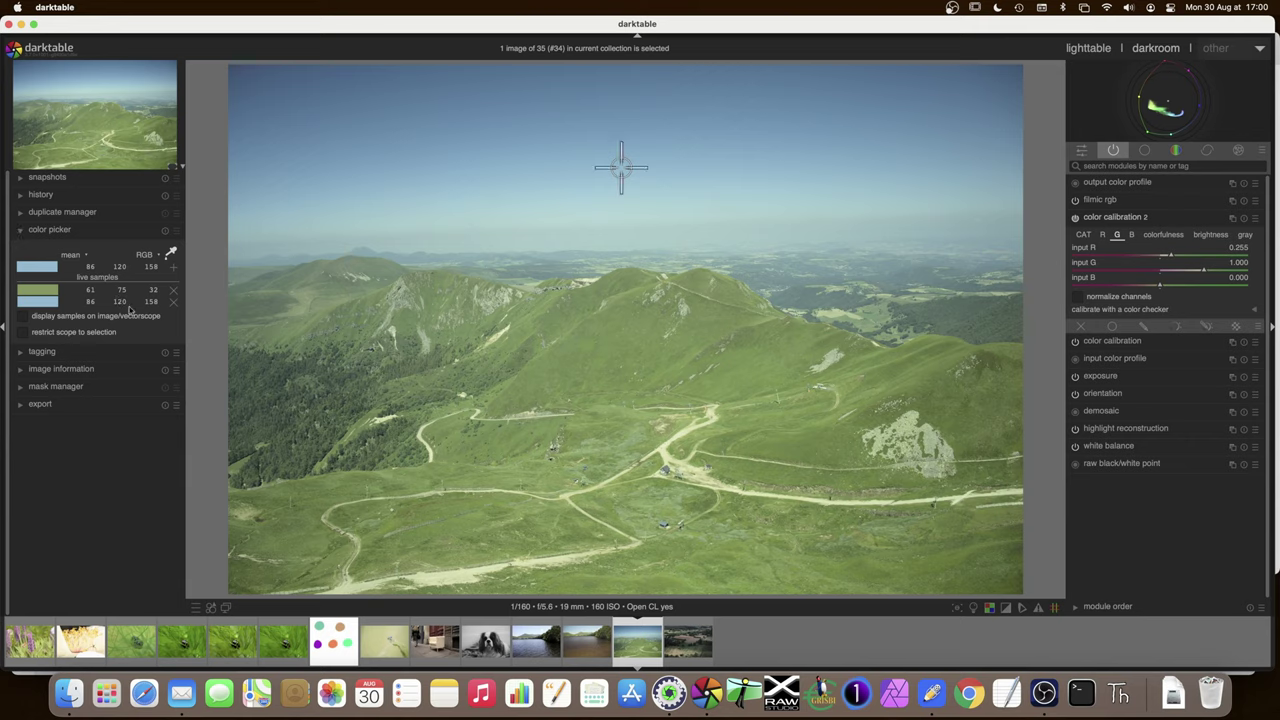
Step: Toggle color calibration 2 off and on several times to compare the sample readings
mouse_move(118, 289)
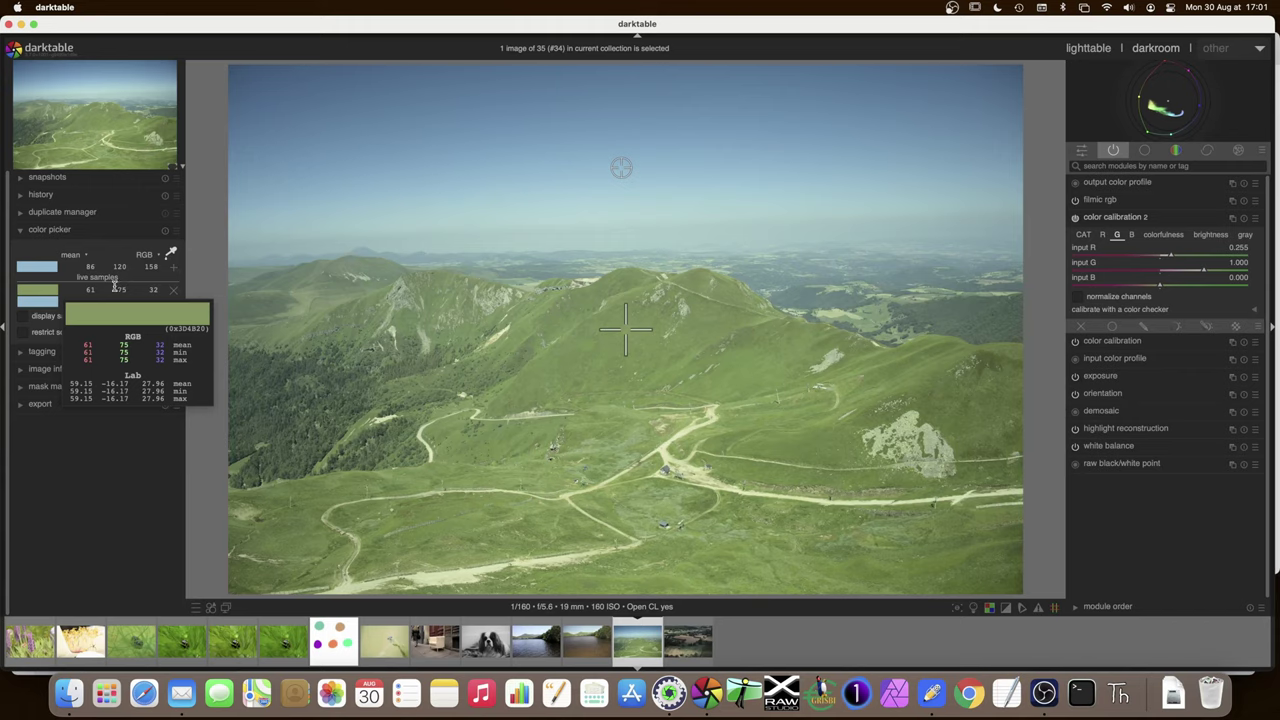
left_click(1075, 218)
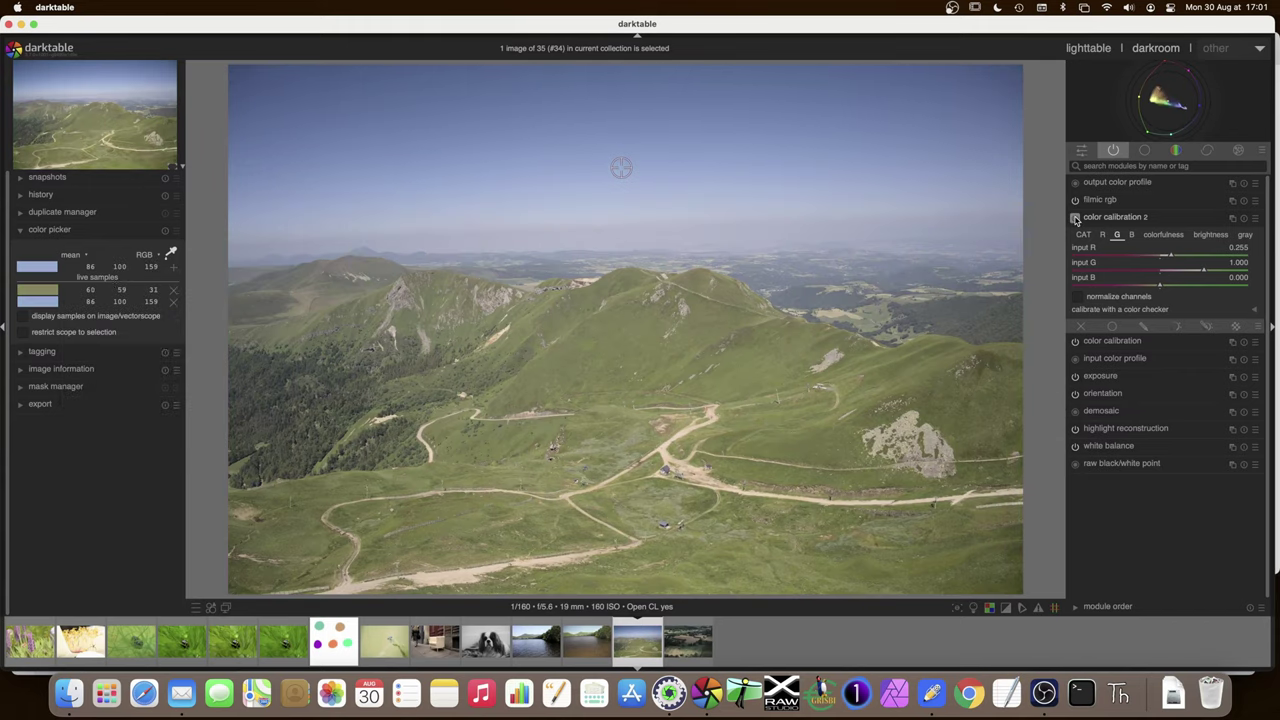
left_click(1075, 218)
left_click(1075, 218)
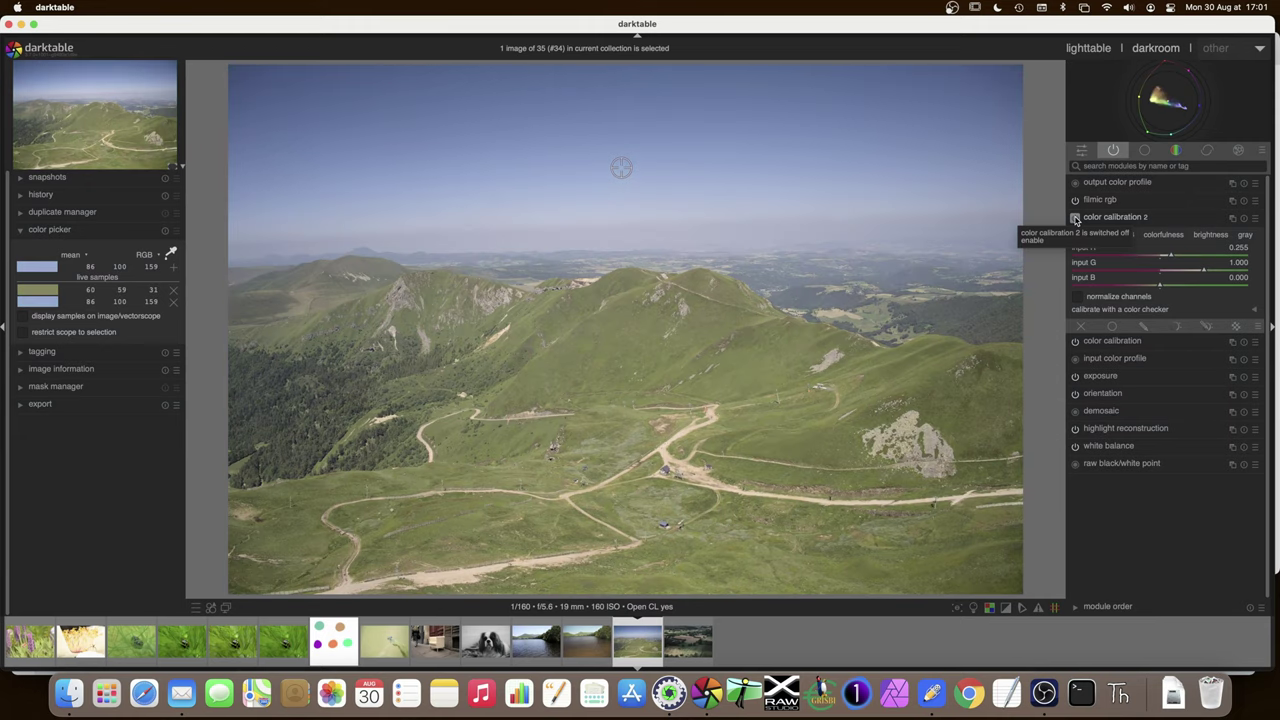
left_click(1075, 218)
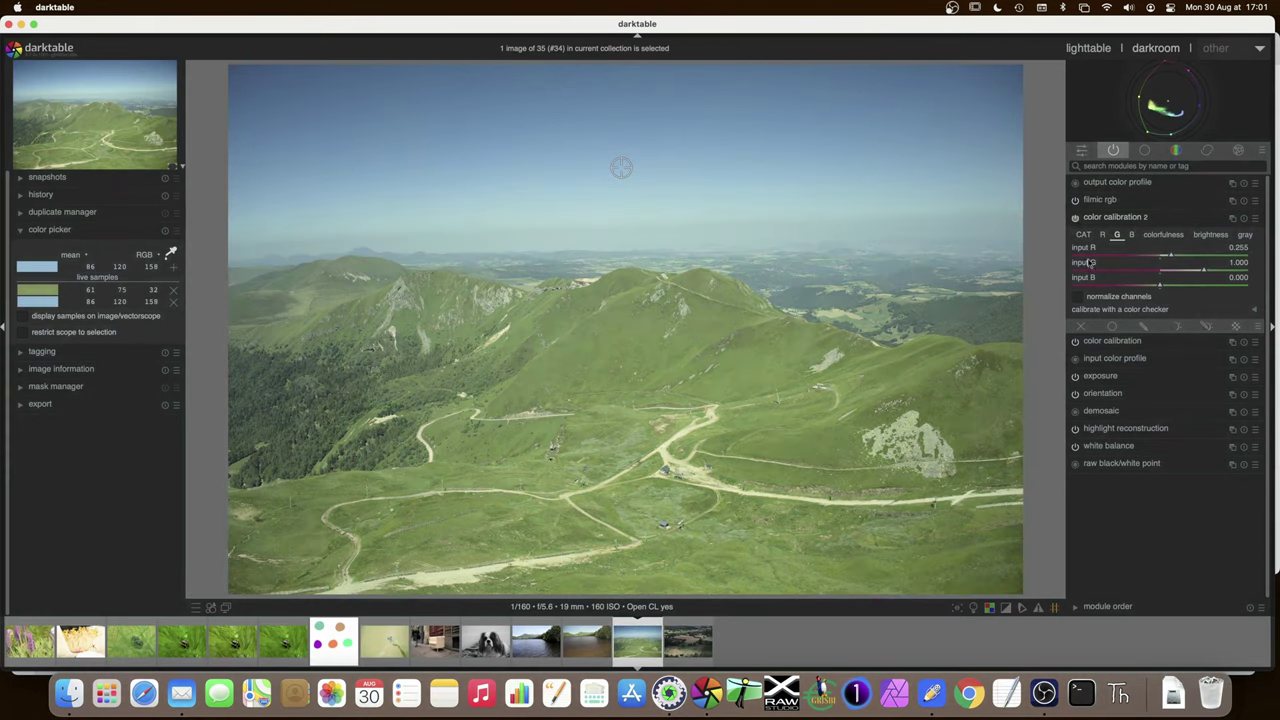
left_click(1075, 218)
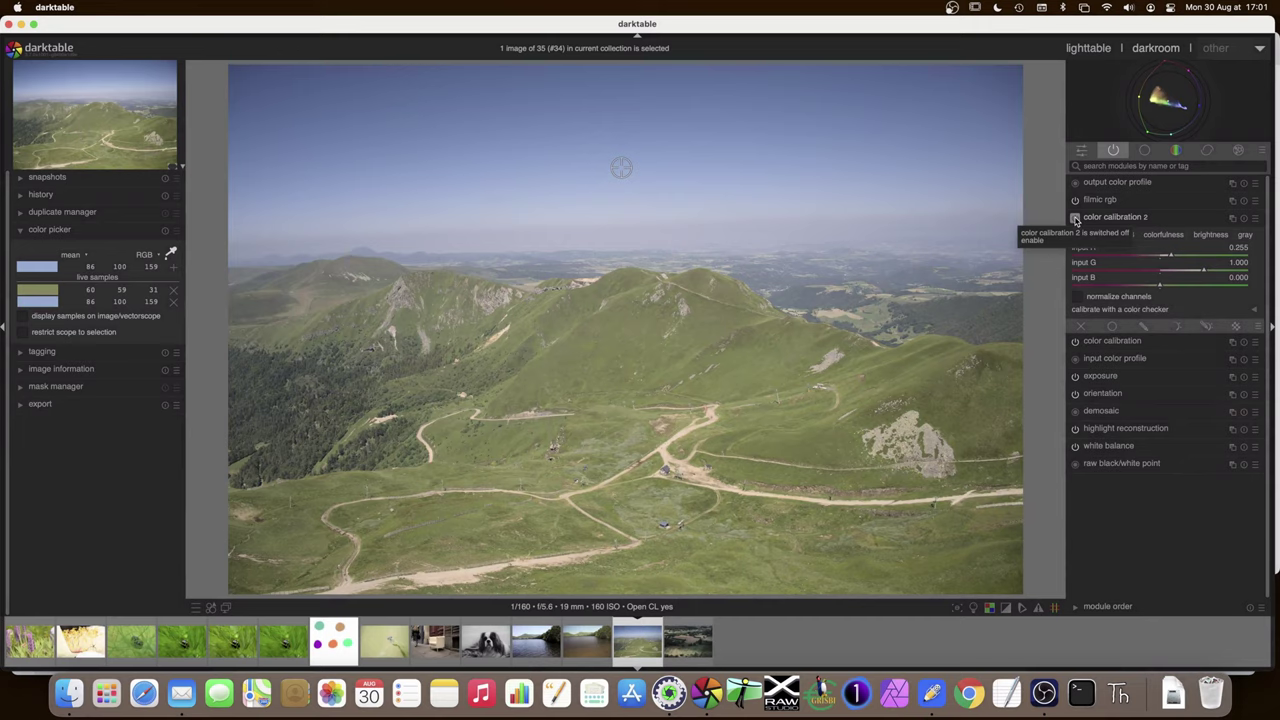
left_click(1075, 218)
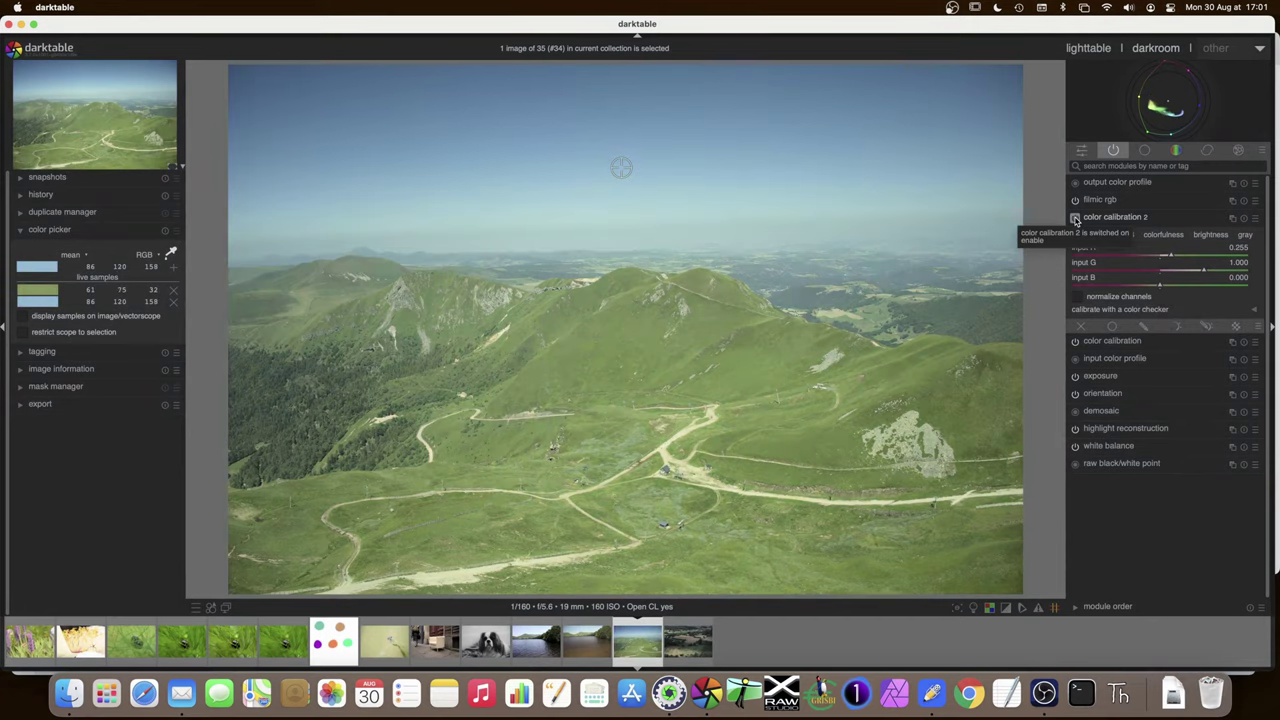
Step: Swap color calibration 2's green input from R to 0.133 of input B, then collapse the module
double_click(1172, 258)
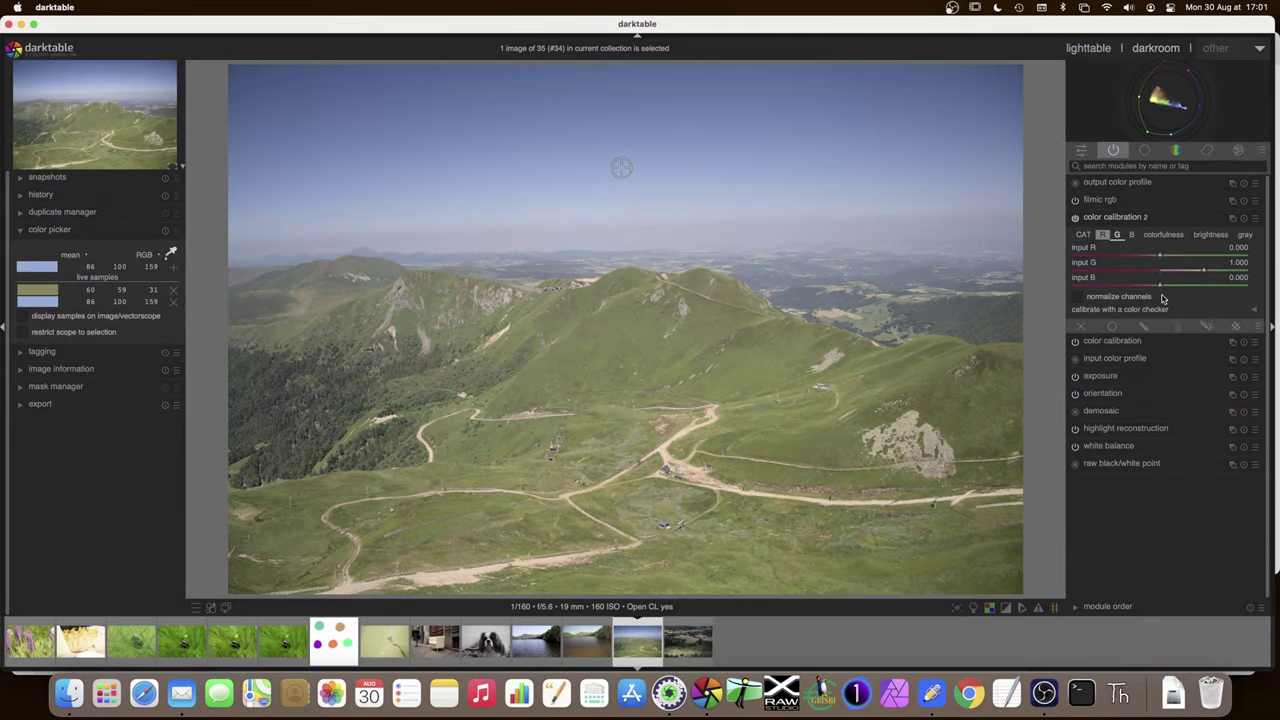
left_click_drag(1160, 290, 1167, 289)
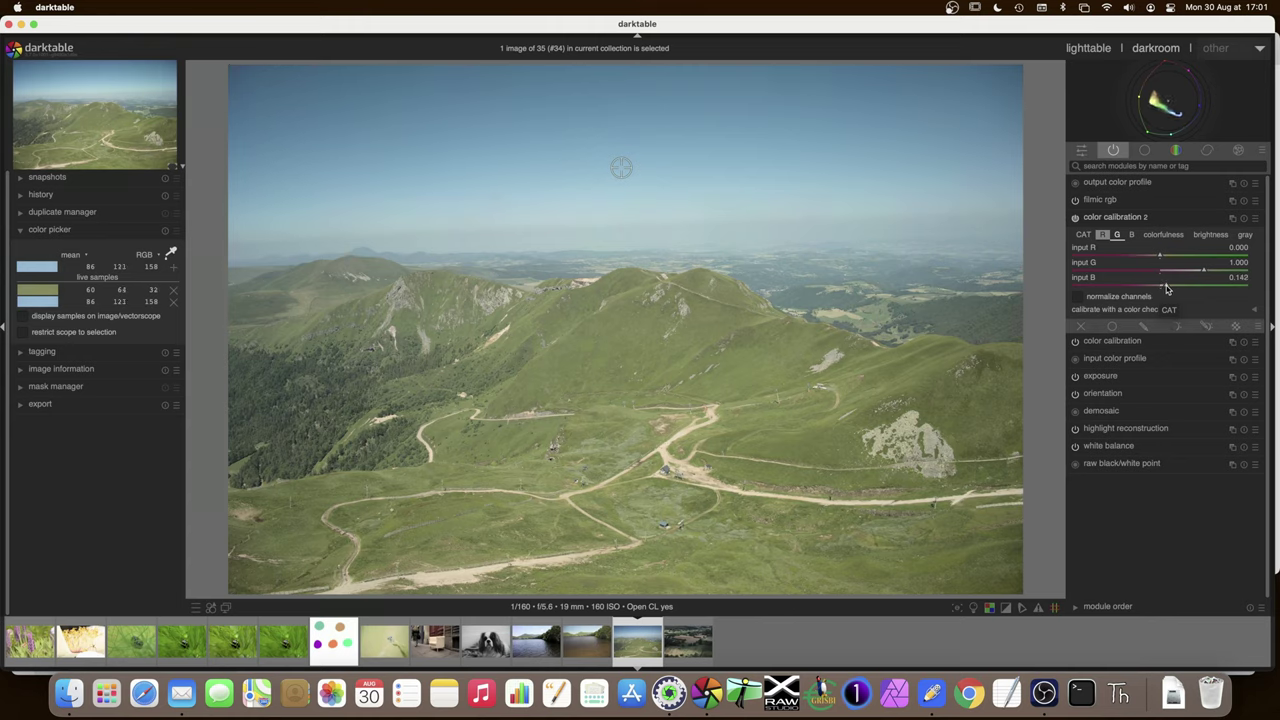
right_click(1165, 289)
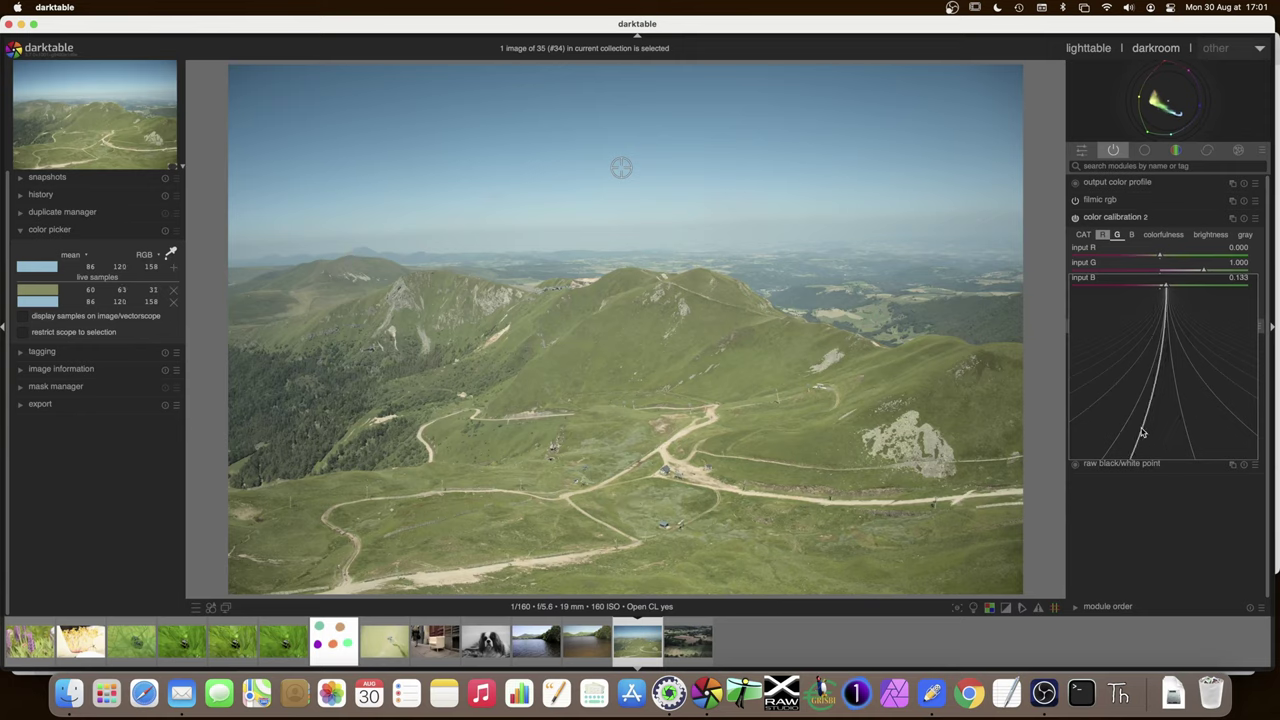
left_click(1143, 432)
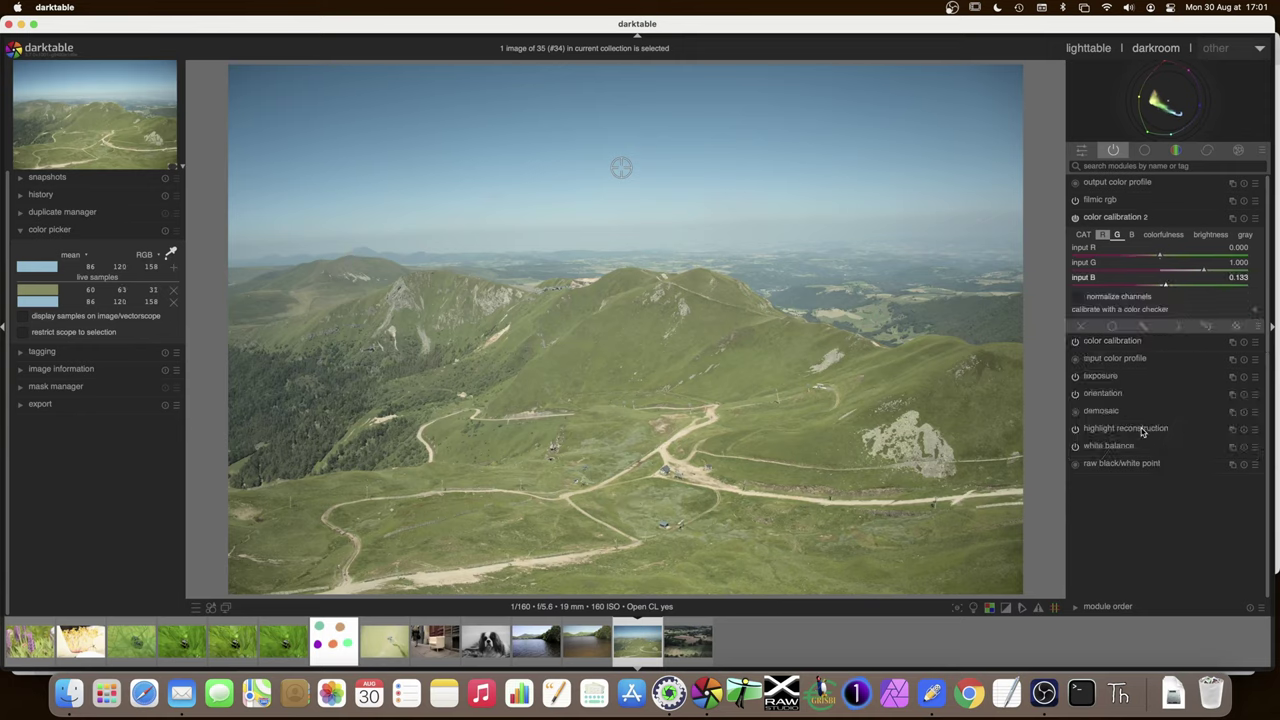
left_click(1130, 218)
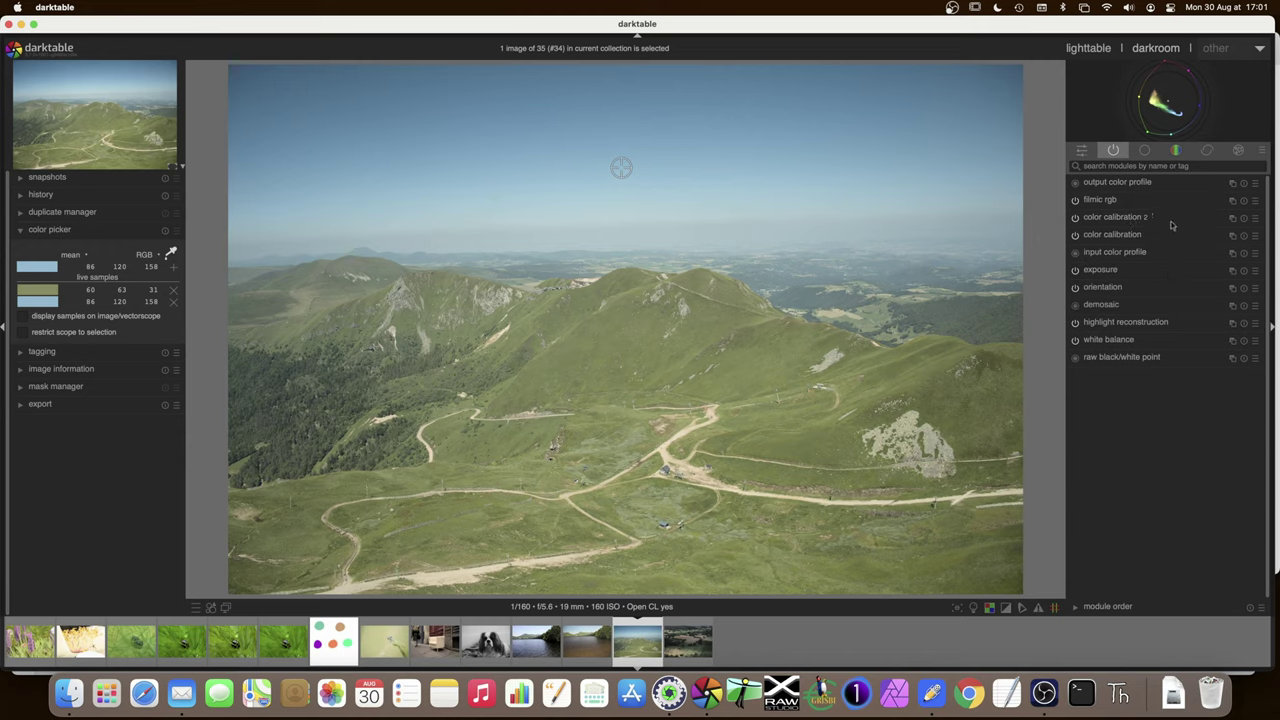
Step: Toggle the first color calibration and color calibration 2 on and off to compare their effect
left_click(1074, 236)
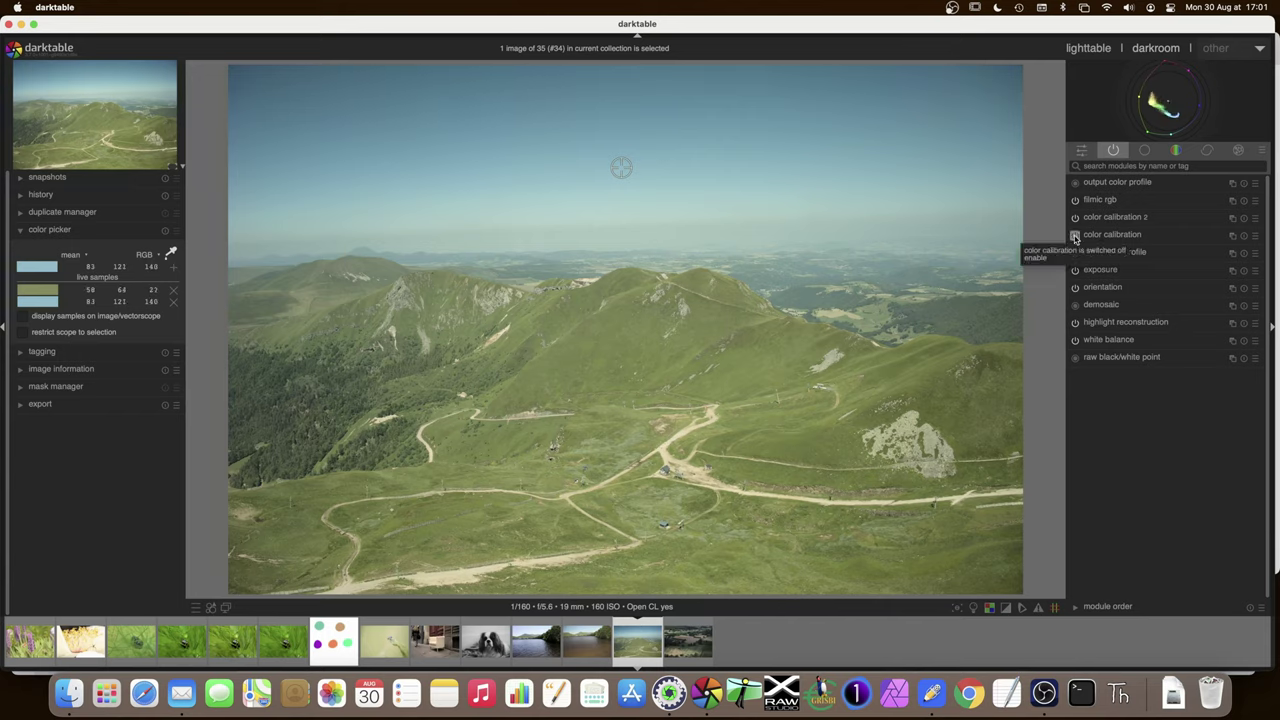
left_click(1075, 237)
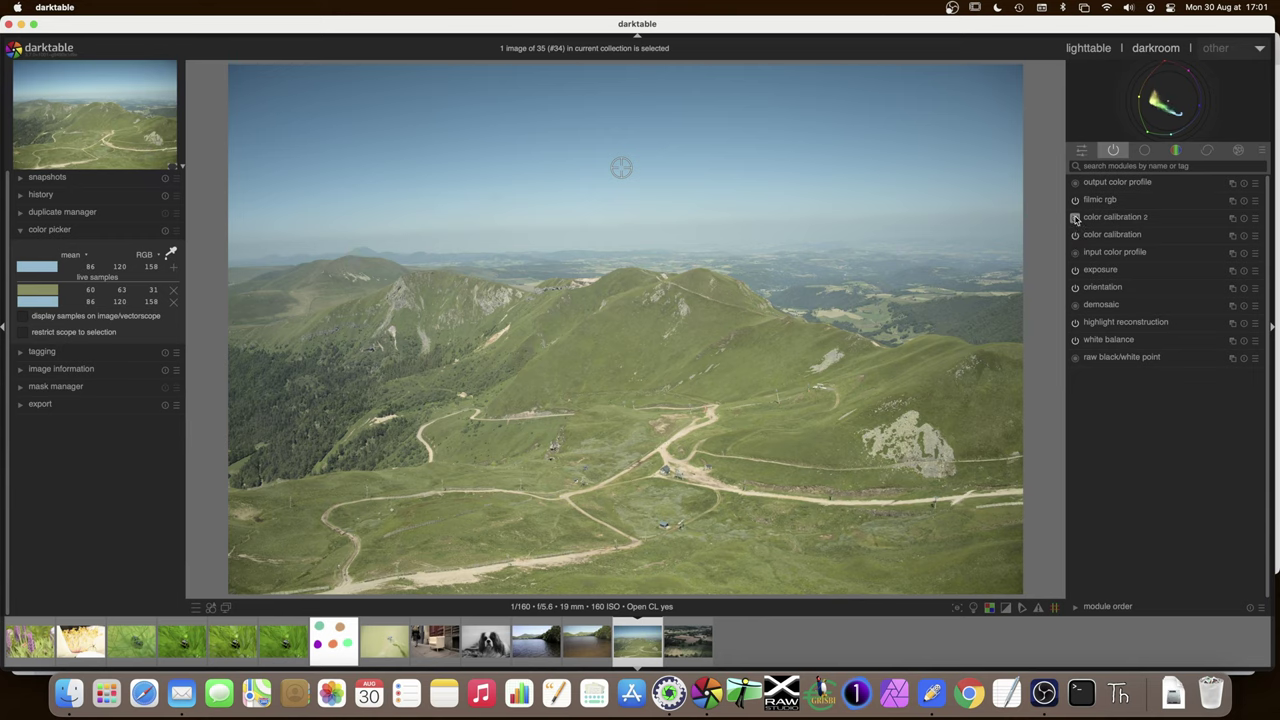
left_click(1075, 218)
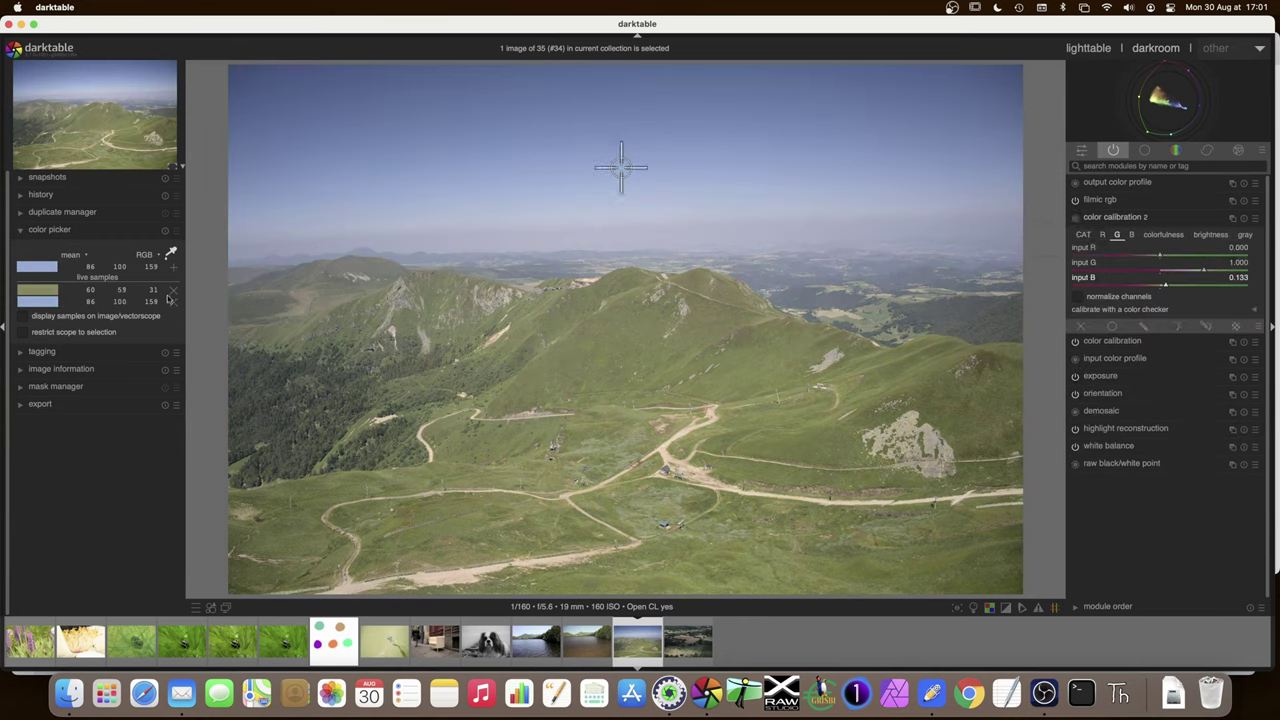
left_click(1075, 218)
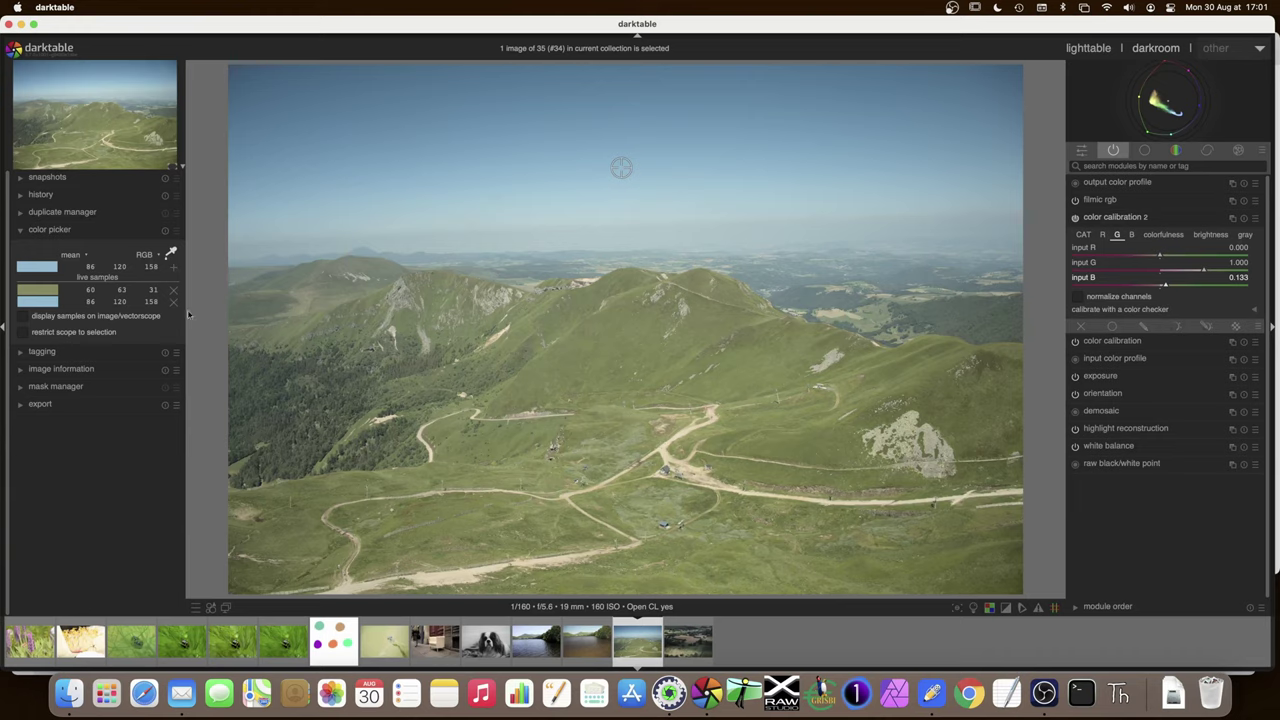
left_click(1076, 218)
Step: Re-enable color calibration 2 and split-compare the photo against the color calibration (45) snapshot
left_click(1076, 218)
left_click(48, 178)
left_click(60, 197)
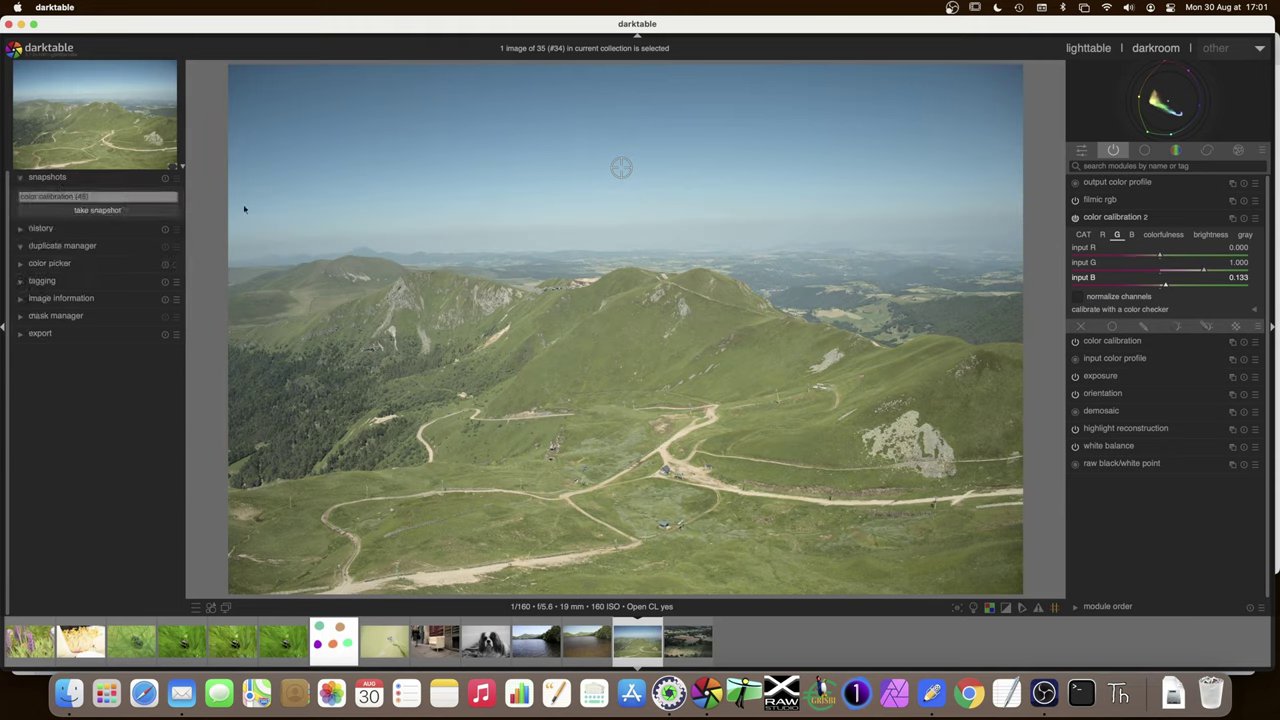
mouse_move(615, 262)
left_mouse_down()
mouse_move(471, 272)
mouse_move(708, 277)
mouse_move(621, 280)
left_mouse_up()
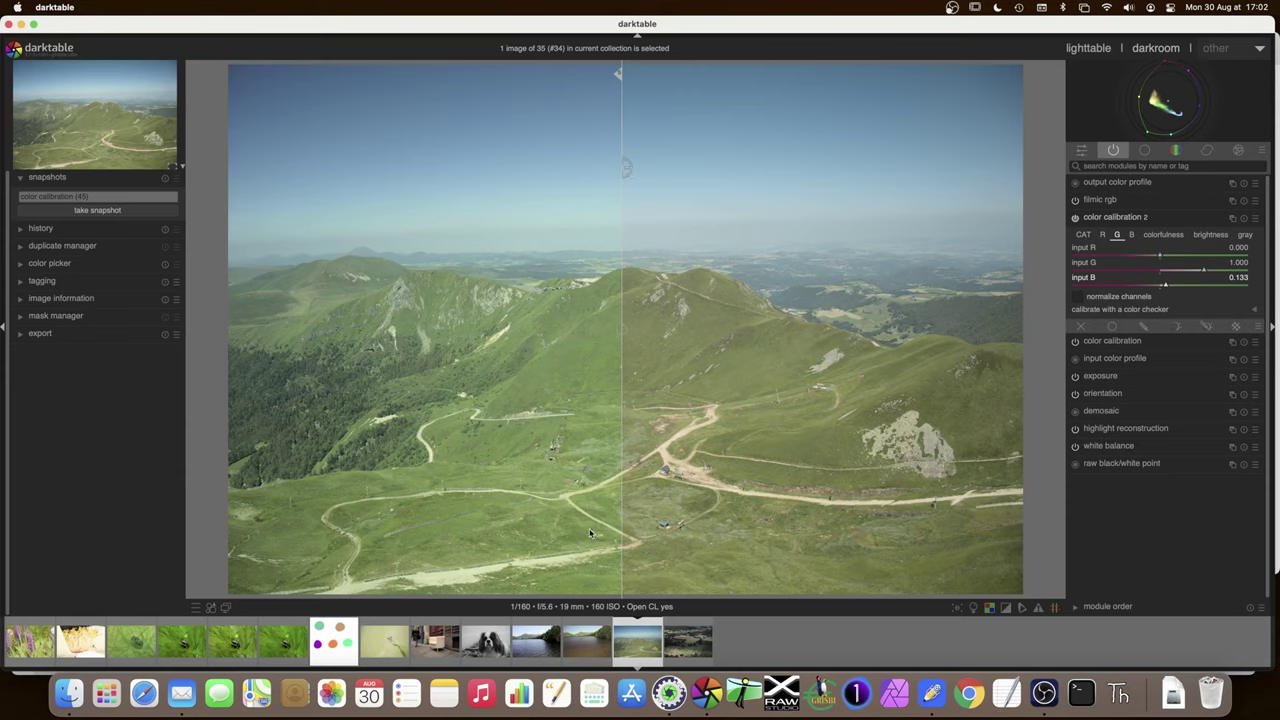
left_click_drag(603, 380, 222, 394)
left_click_drag(326, 393, 200, 365)
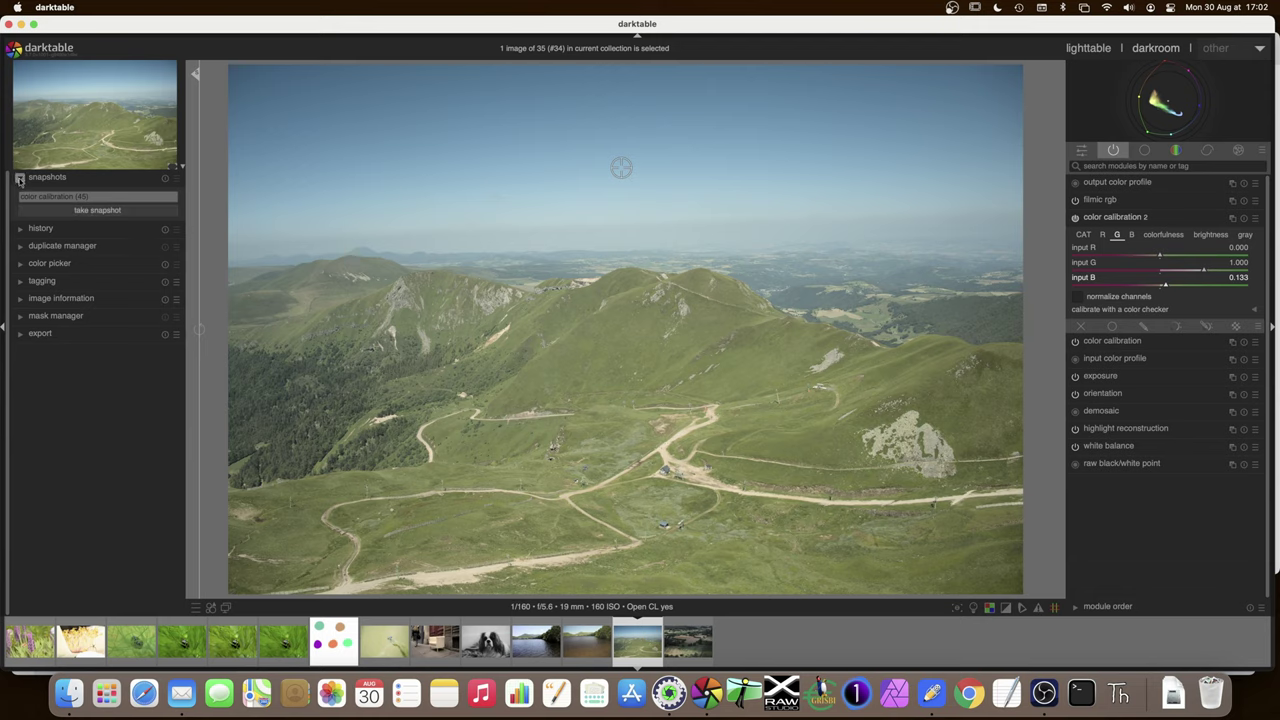
Step: Fold away Snapshots and show the Color picker's live samples to read their RGB values
left_click(20, 178)
left_click(19, 230)
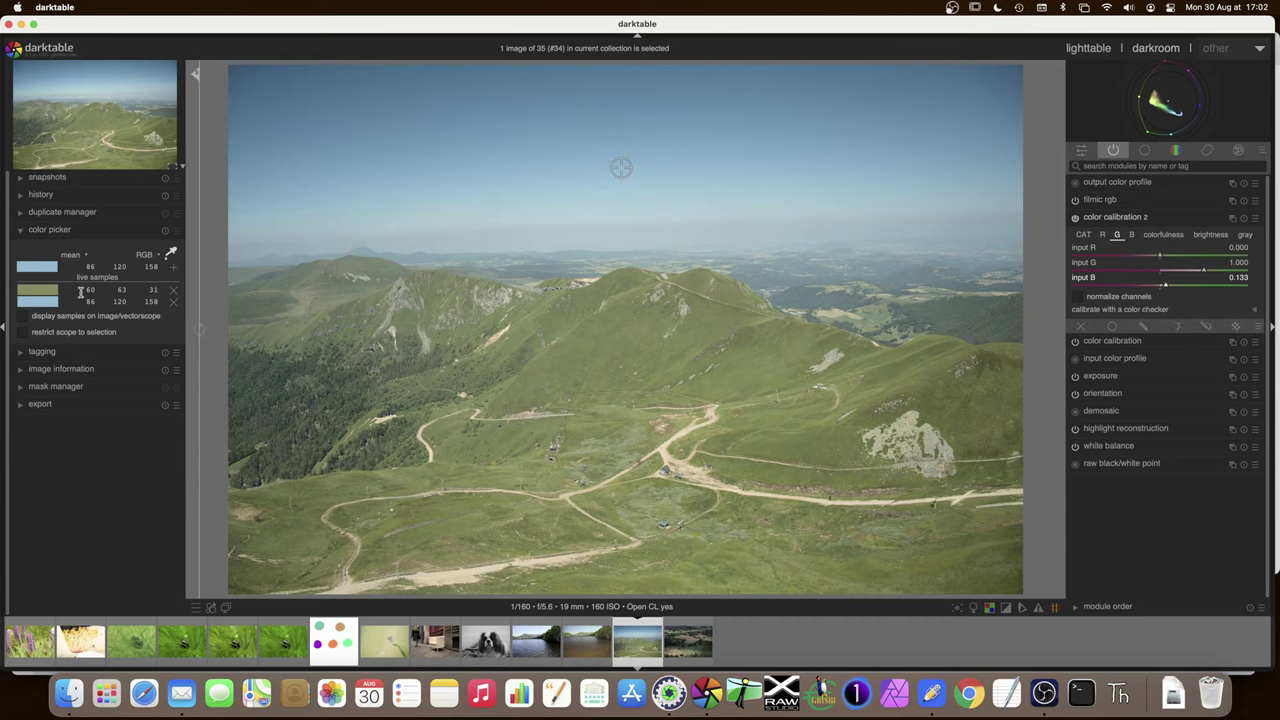
mouse_move(89, 289)
mouse_move(137, 302)
Step: Reset input B to 0.000 and set input R to 0.236 in color calibration 2's green output
double_click(1165, 287)
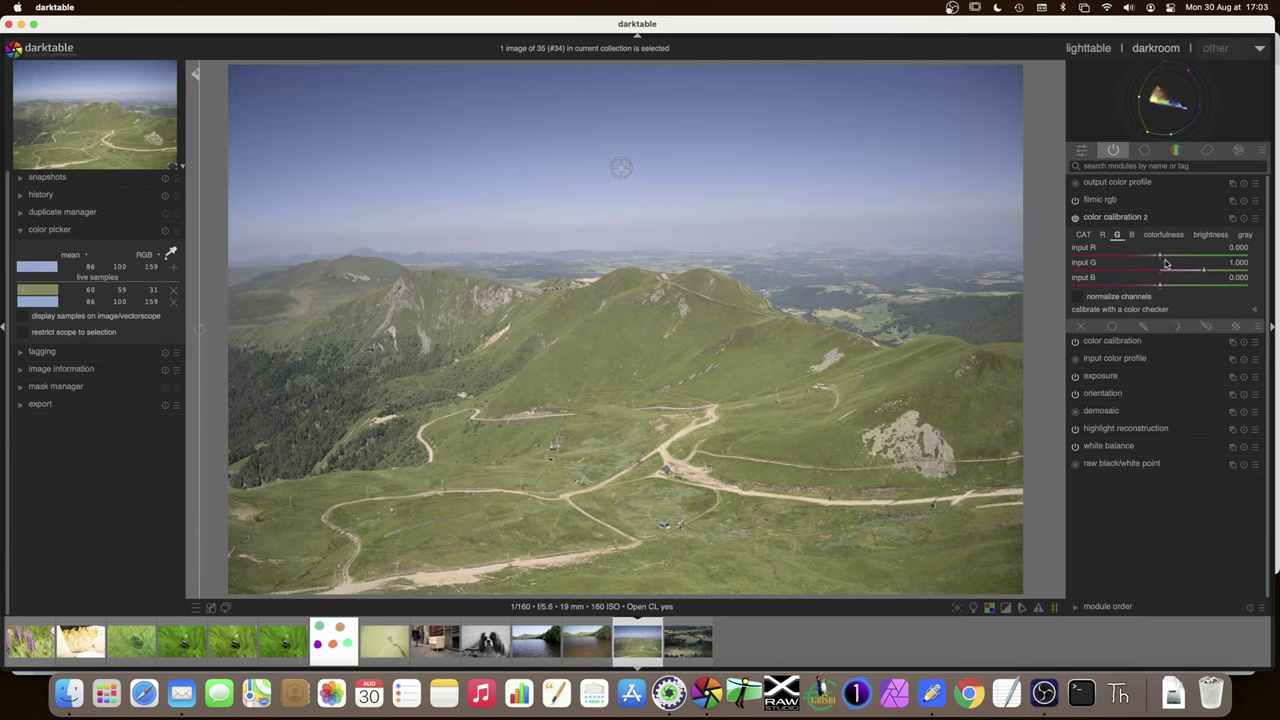
left_click_drag(1161, 259, 1173, 259)
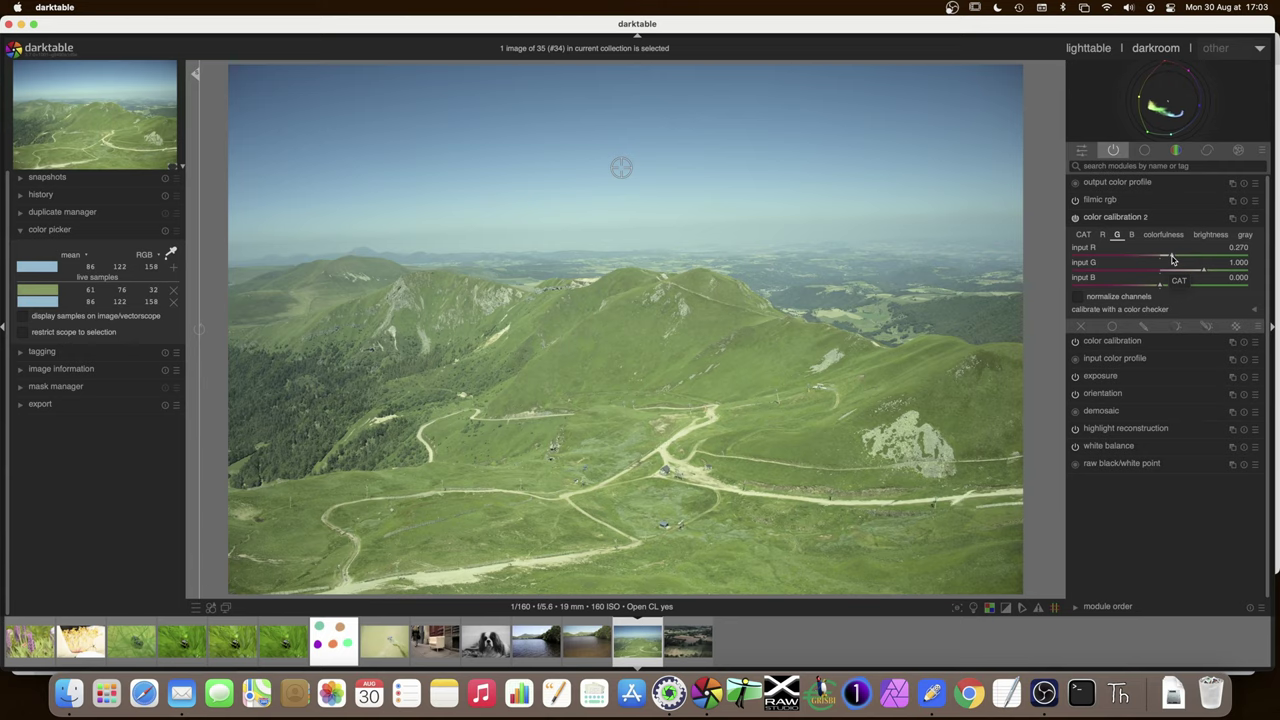
right_click(1173, 259)
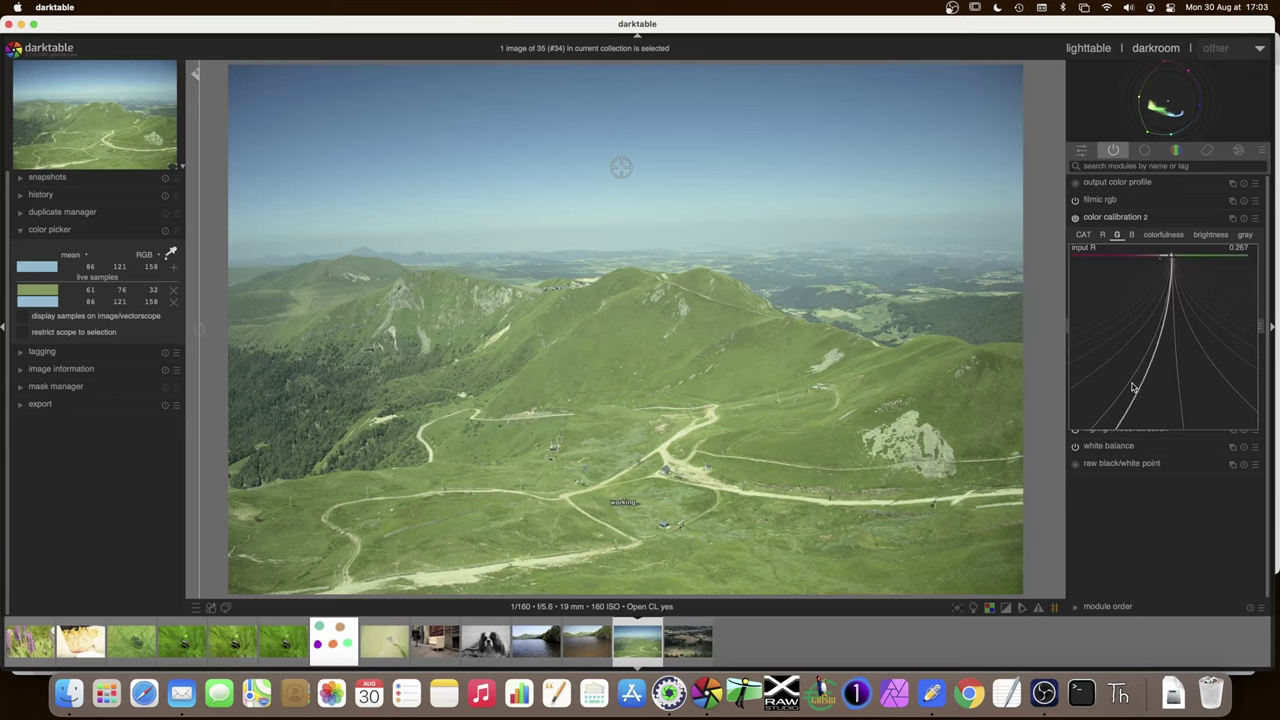
left_click(1130, 390)
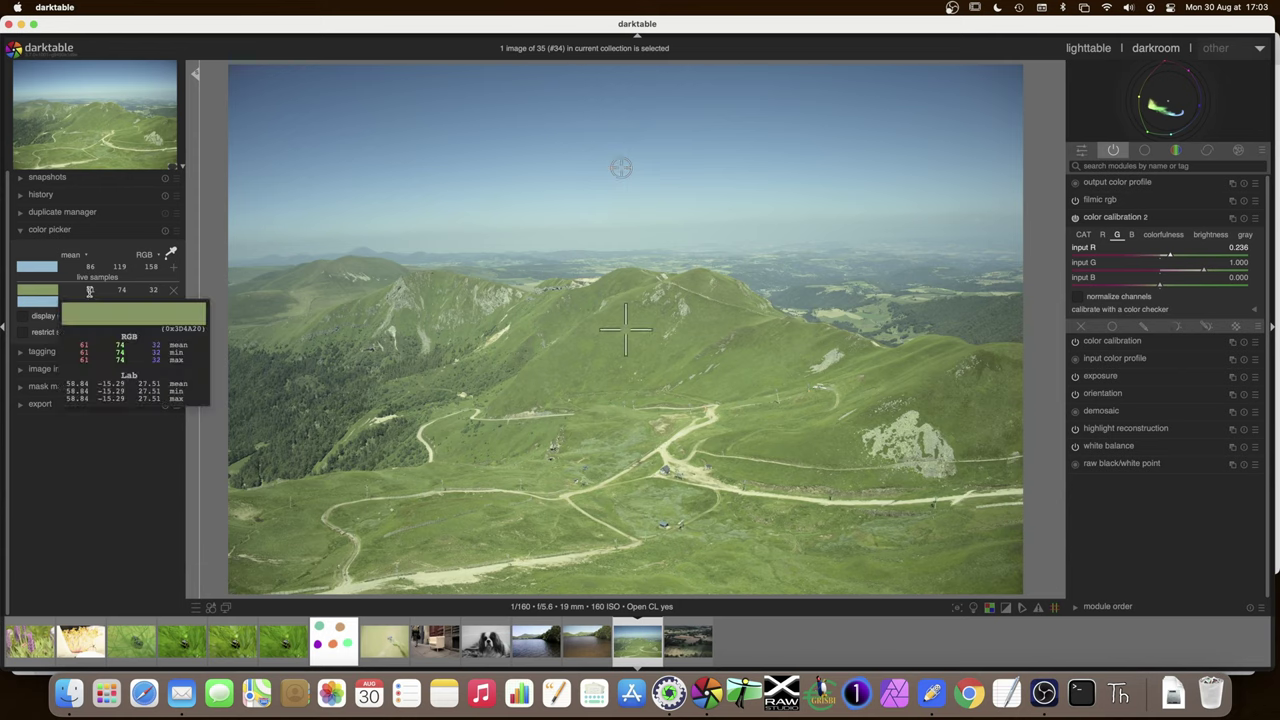
mouse_move(77, 291)
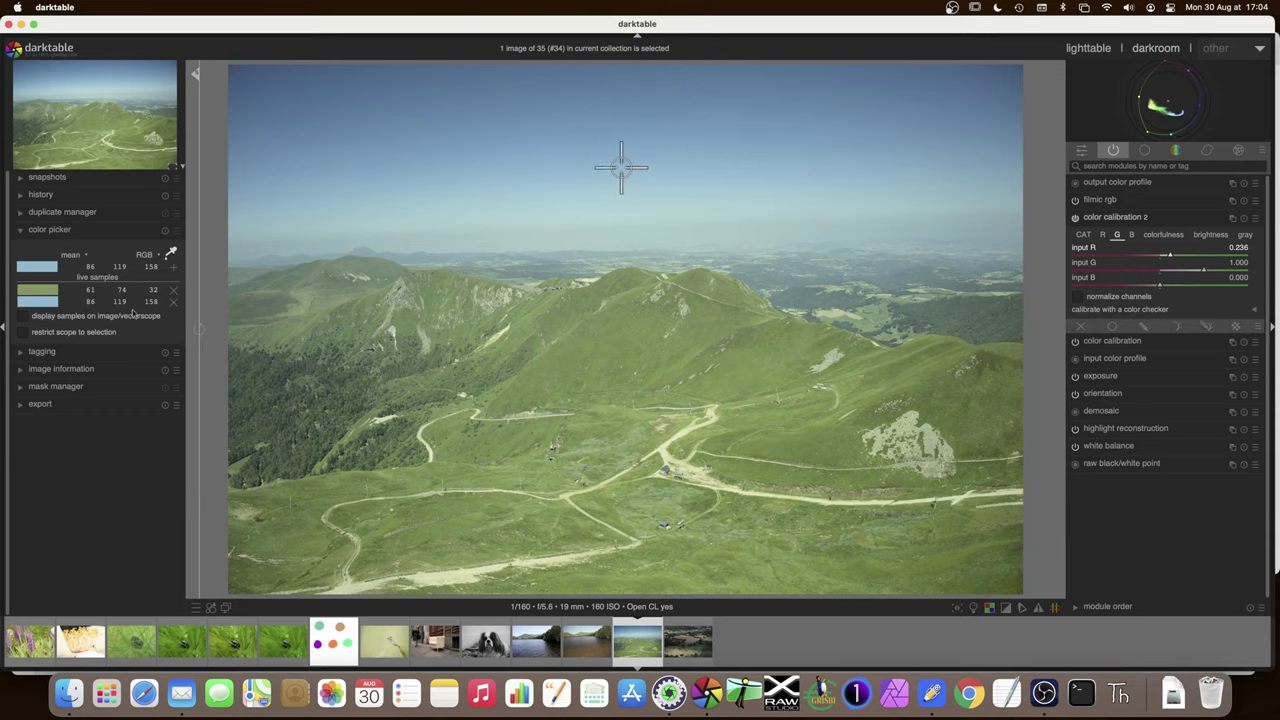
double_click(1170, 258)
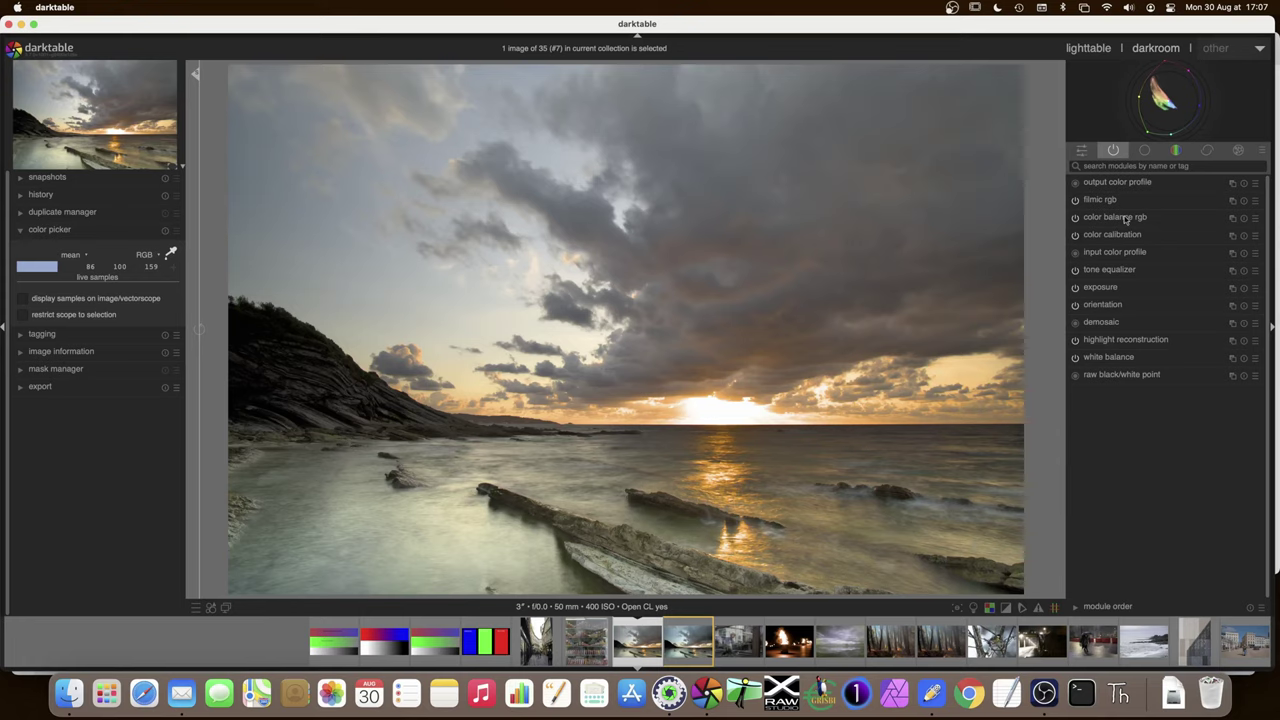
Step: Expand and collapse color balance rgb, then bring up color calibration's multi-instance menu
mouse_move(1120, 223)
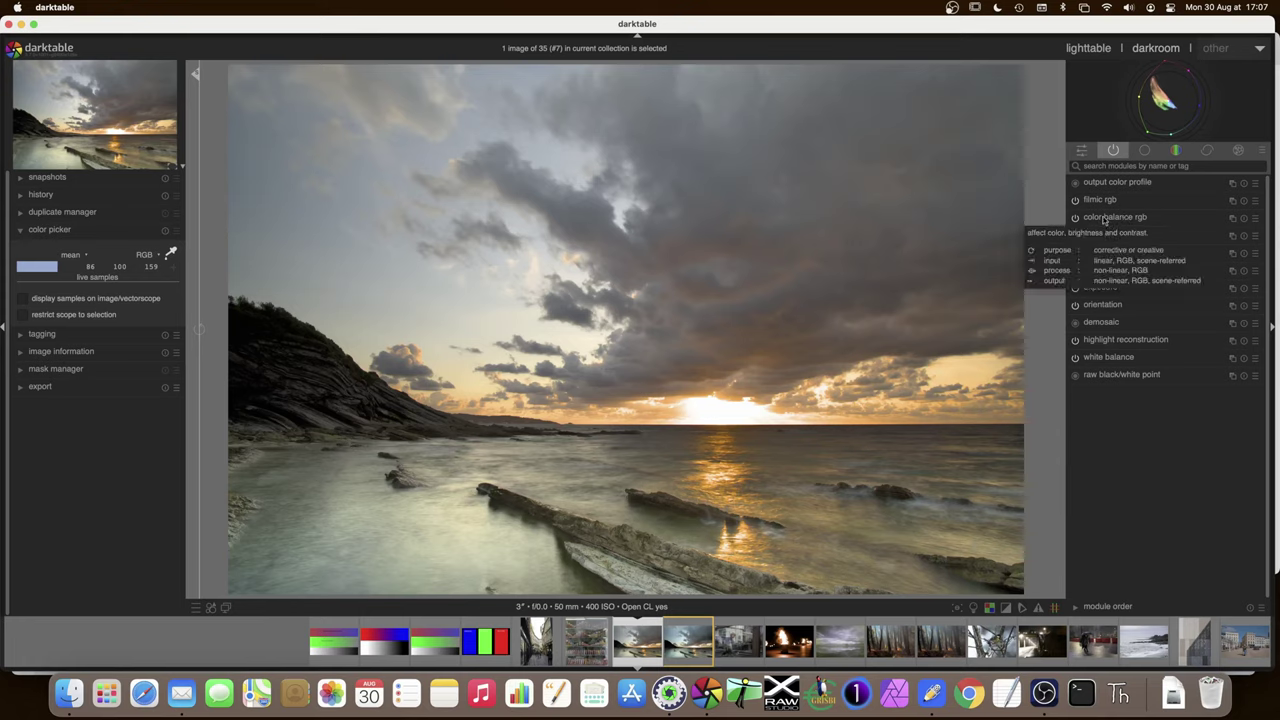
left_click(1104, 220)
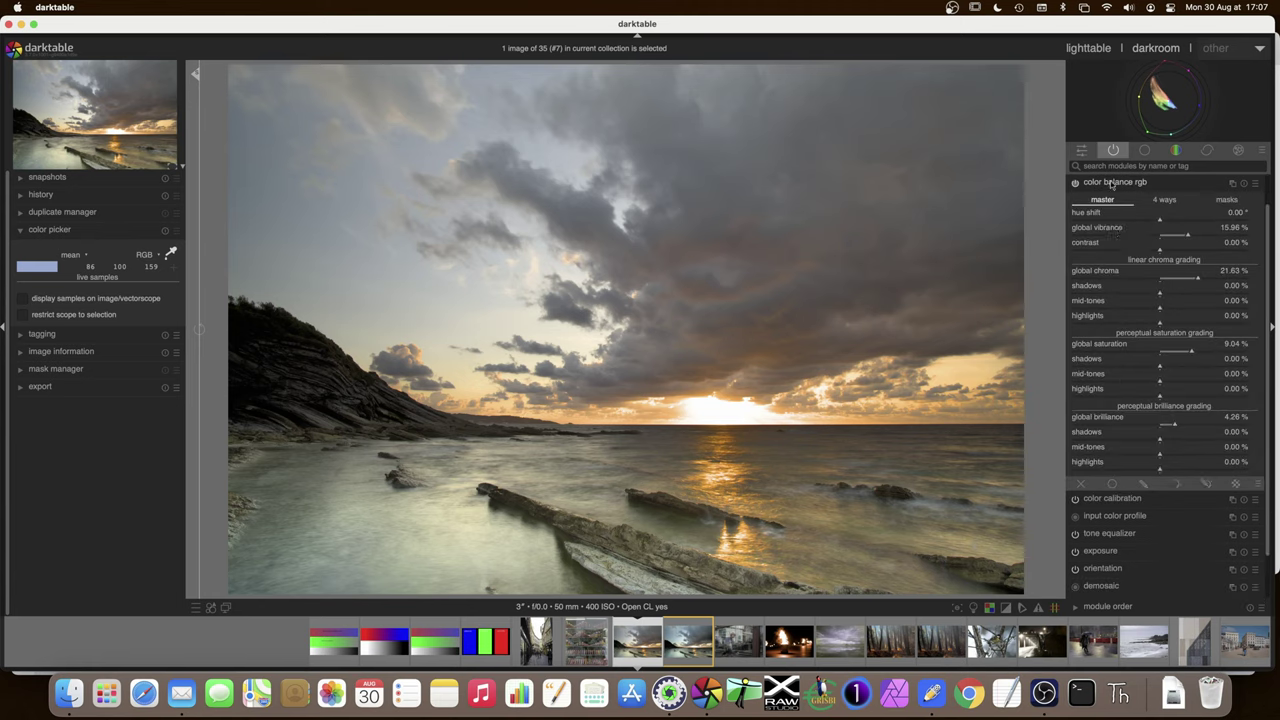
left_click(1111, 183)
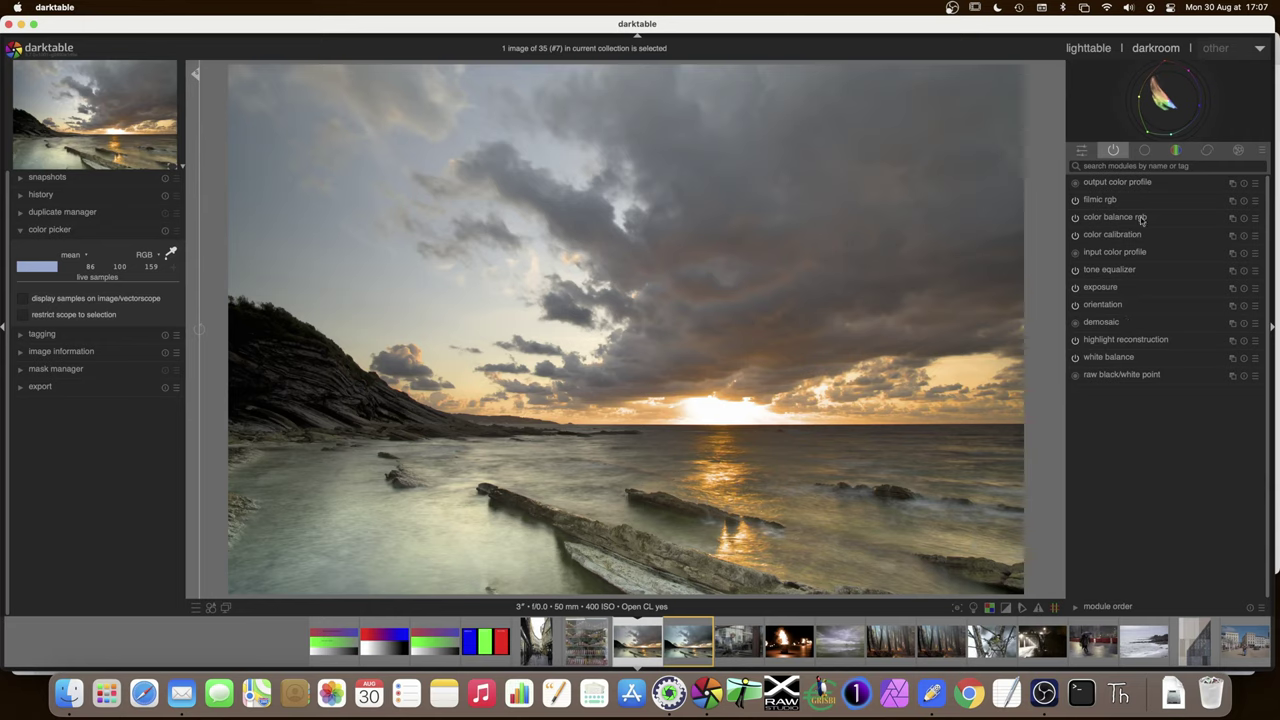
mouse_move(1124, 224)
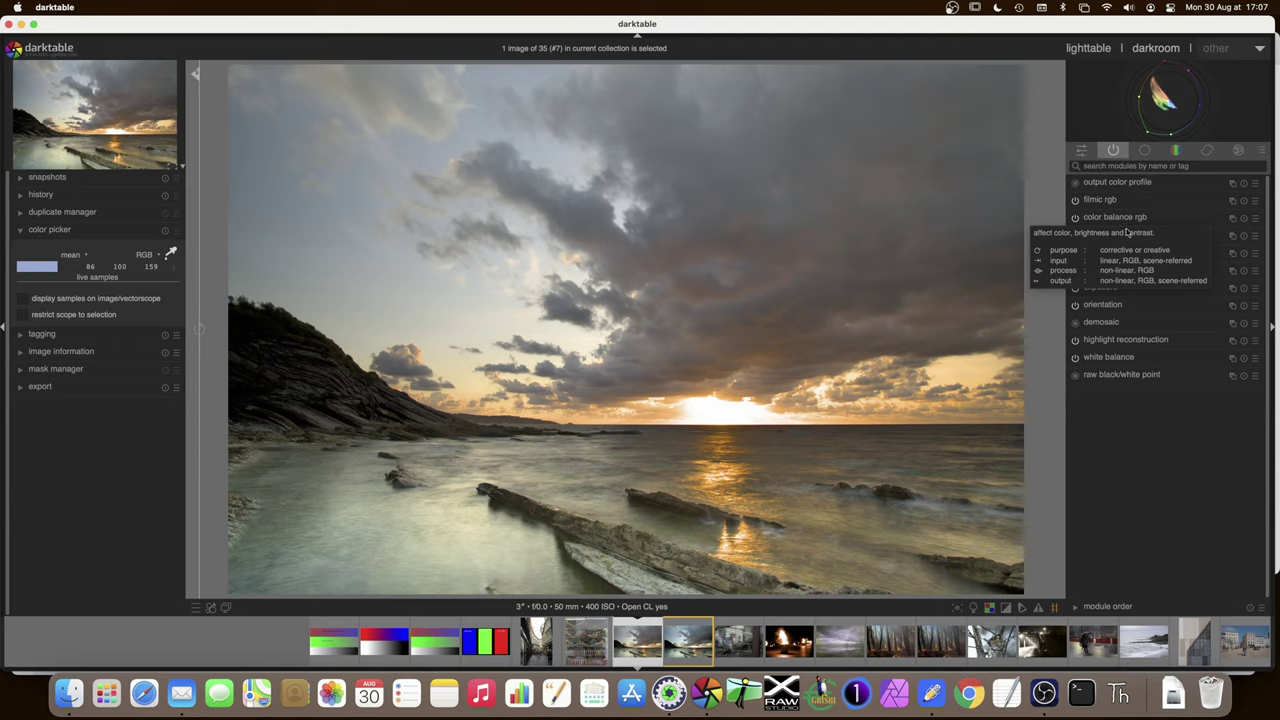
left_click(1232, 236)
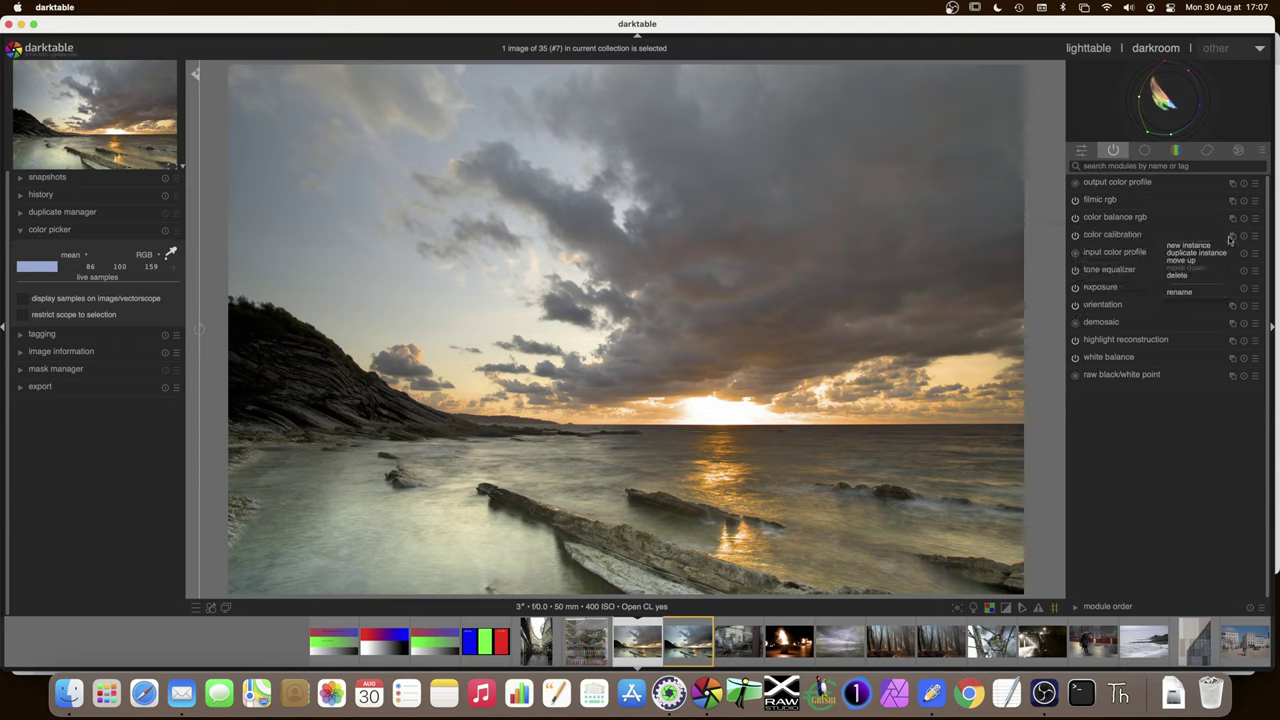
Step: Add a third color calibration instance and turn off the snapshot comparison
left_click(1204, 247)
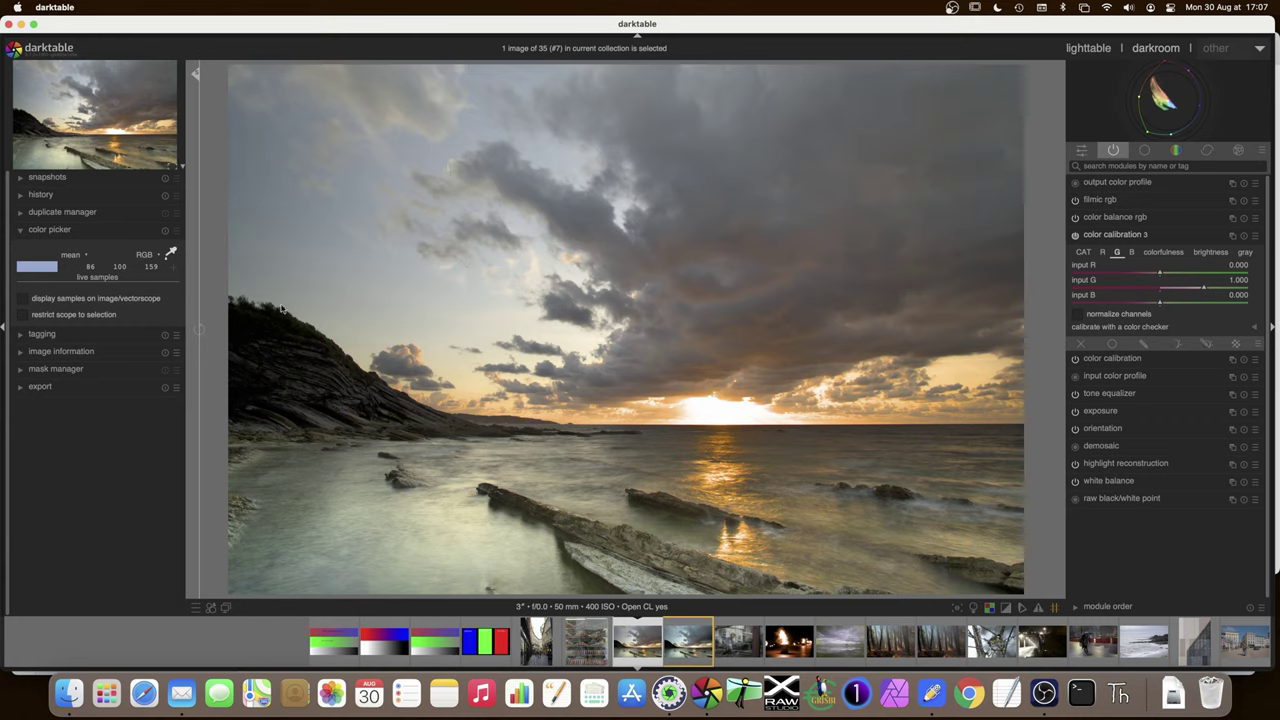
left_click(24, 178)
left_click(65, 206)
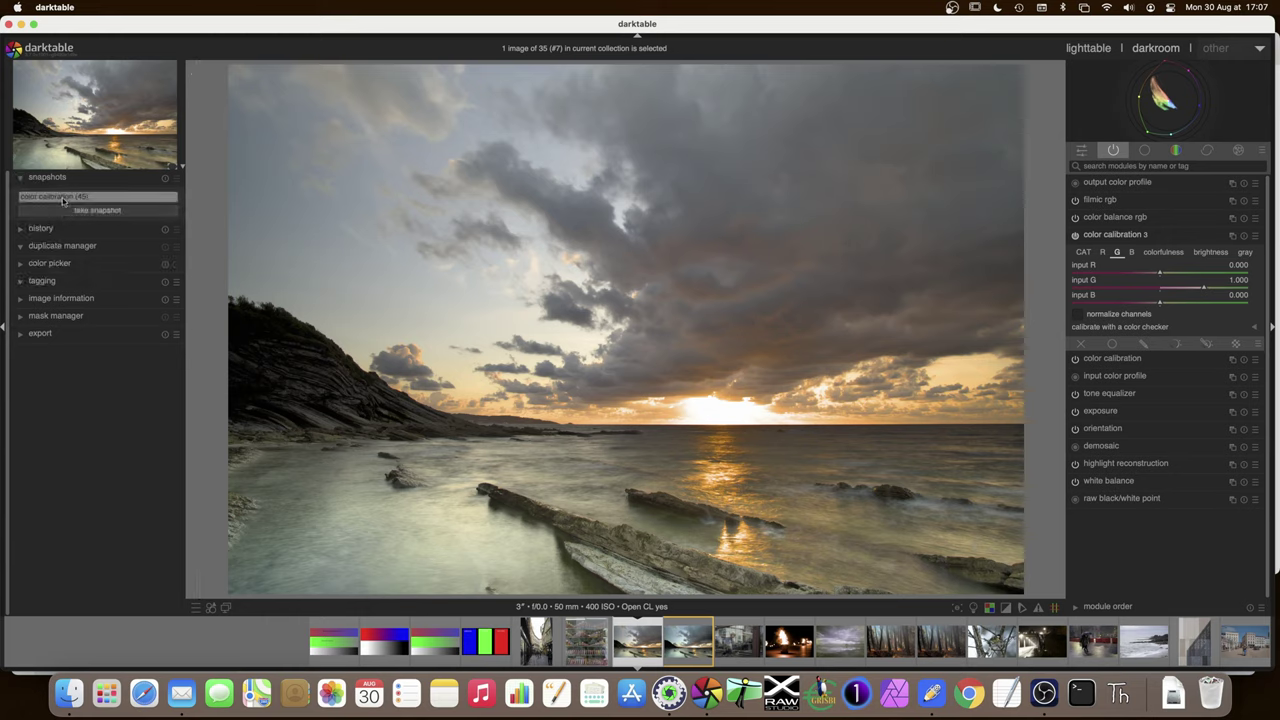
left_click(19, 178)
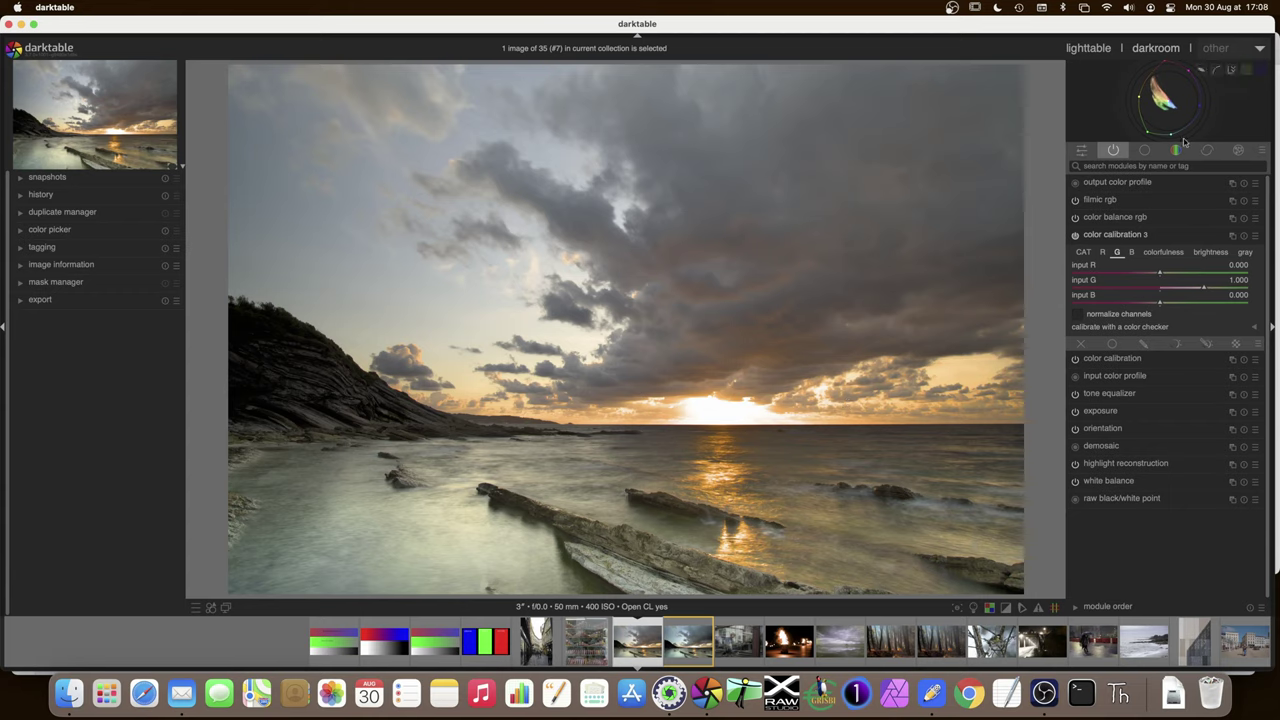
mouse_move(1184, 130)
Step: Sample several sky patches with the color picker, then show color calibration 3's red channel
left_click(22, 232)
left_click(170, 254)
left_click(310, 218)
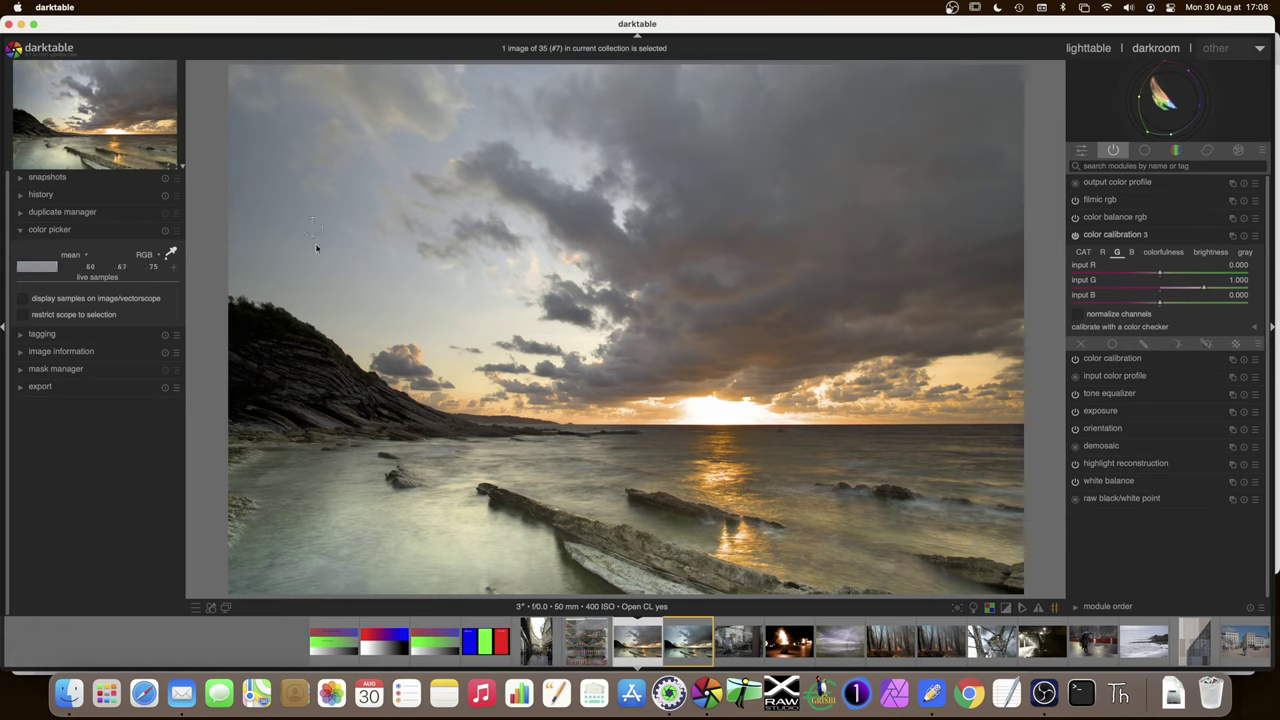
left_click(359, 260)
left_click(325, 238)
left_click(293, 223)
mouse_move(1167, 109)
left_click(1103, 252)
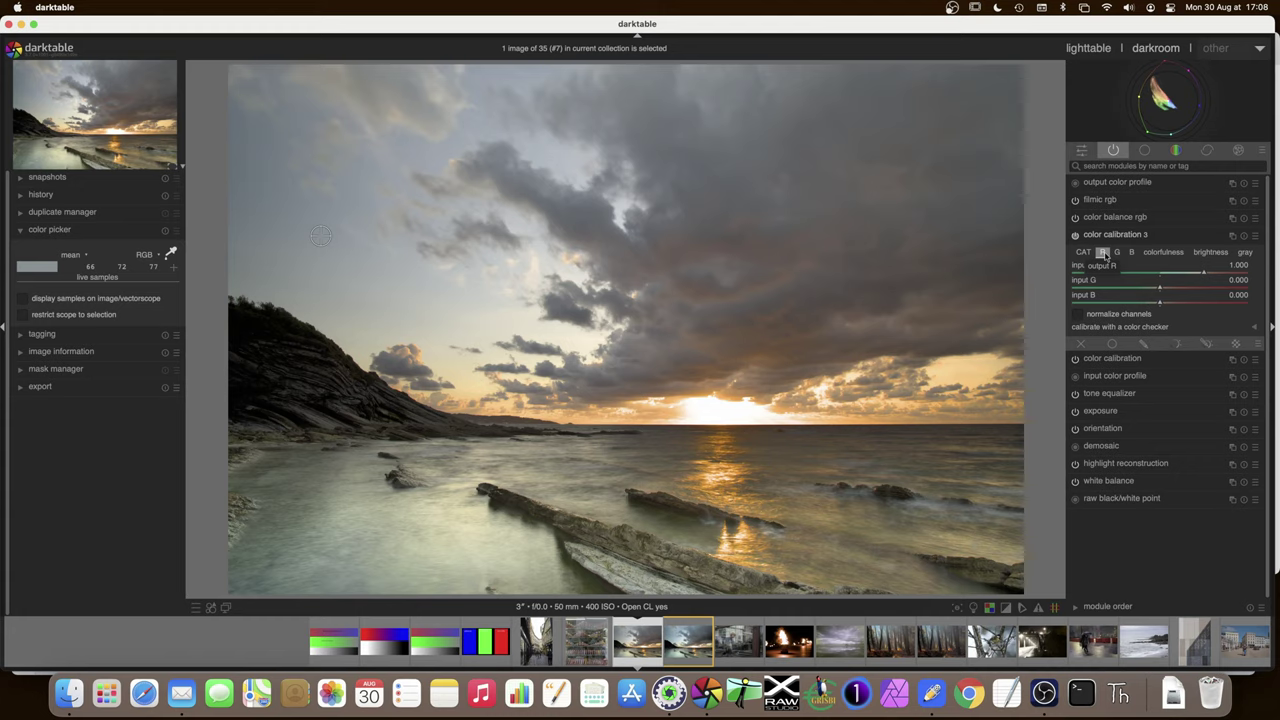
left_click(170, 253)
left_click(170, 253)
left_click(958, 373)
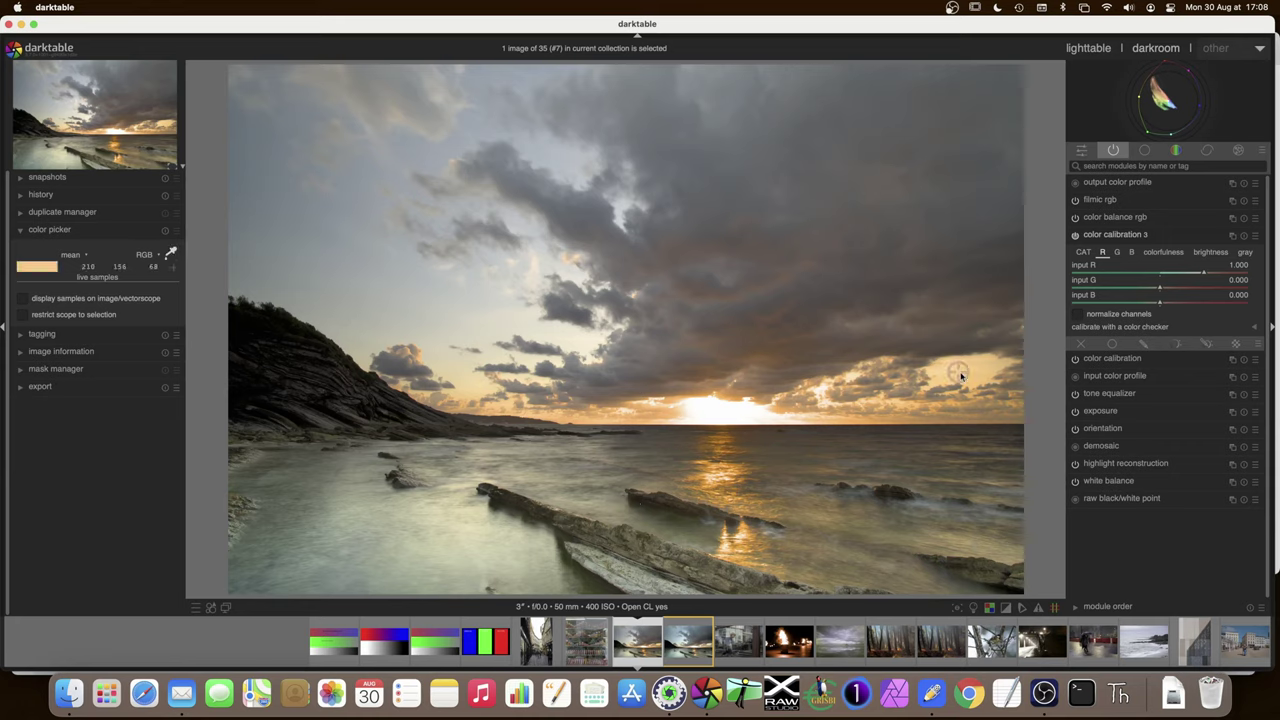
left_click(172, 267)
left_click(359, 262)
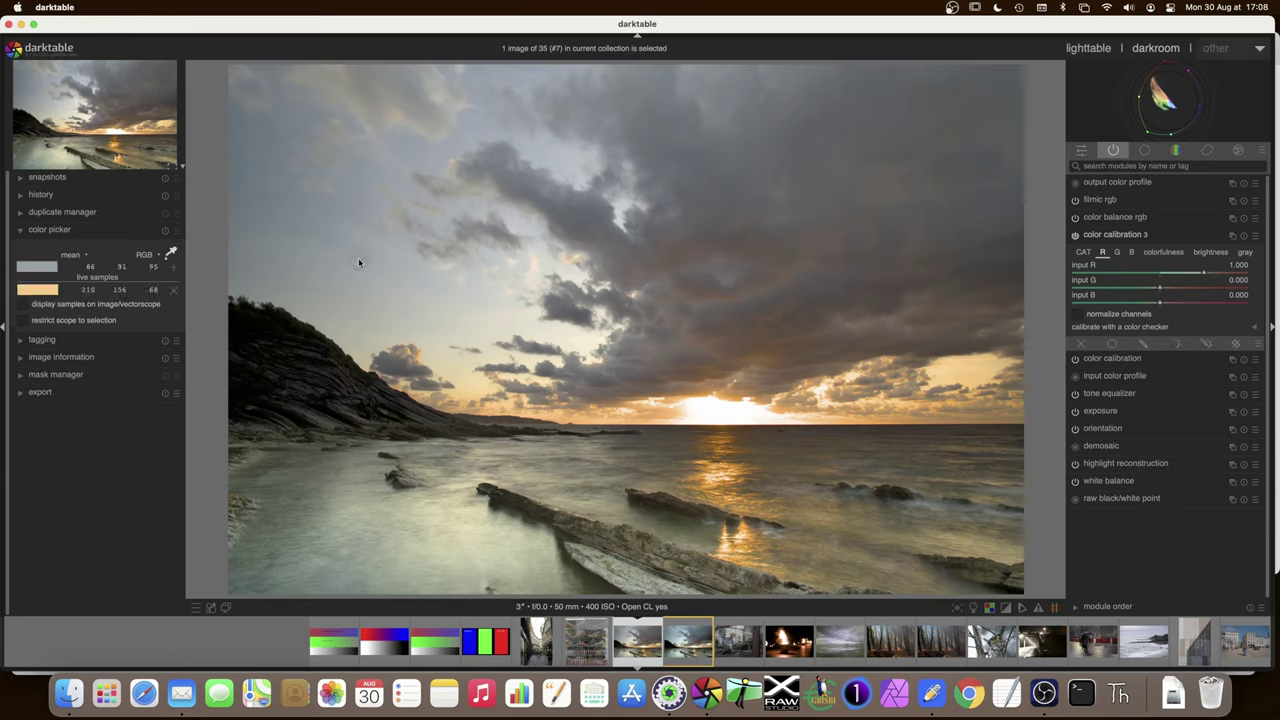
left_click(317, 233)
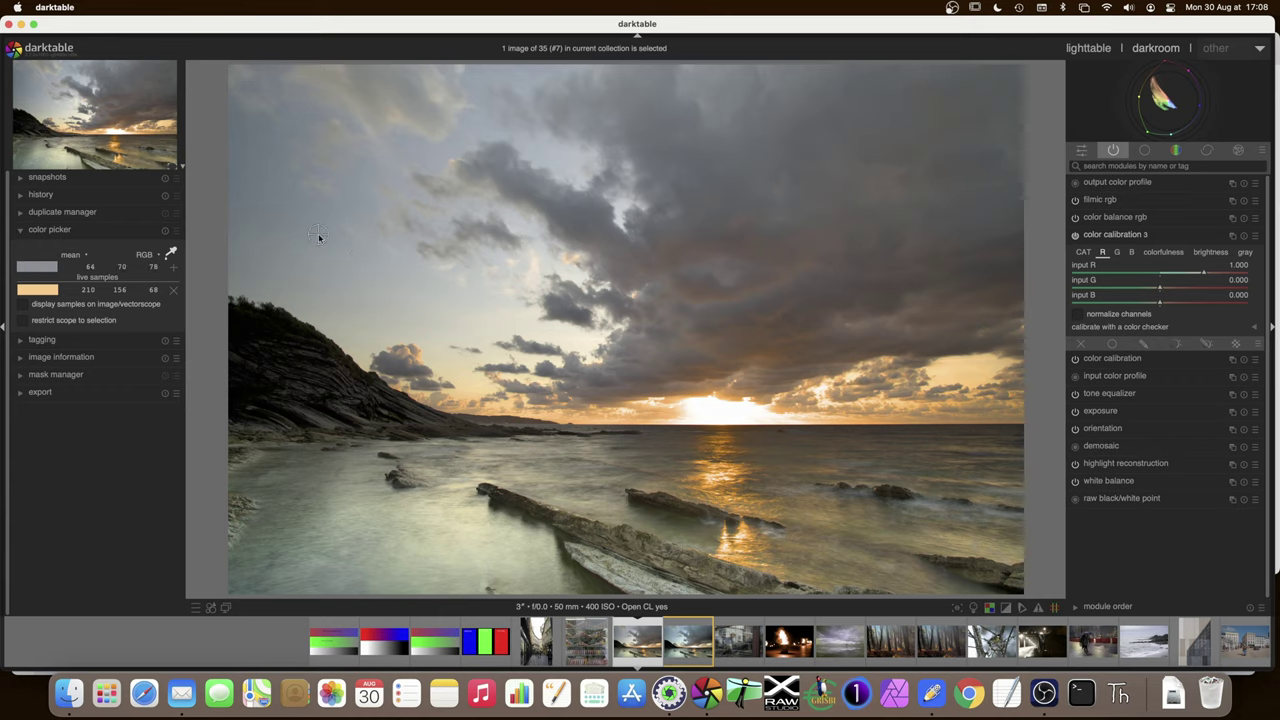
left_click(172, 267)
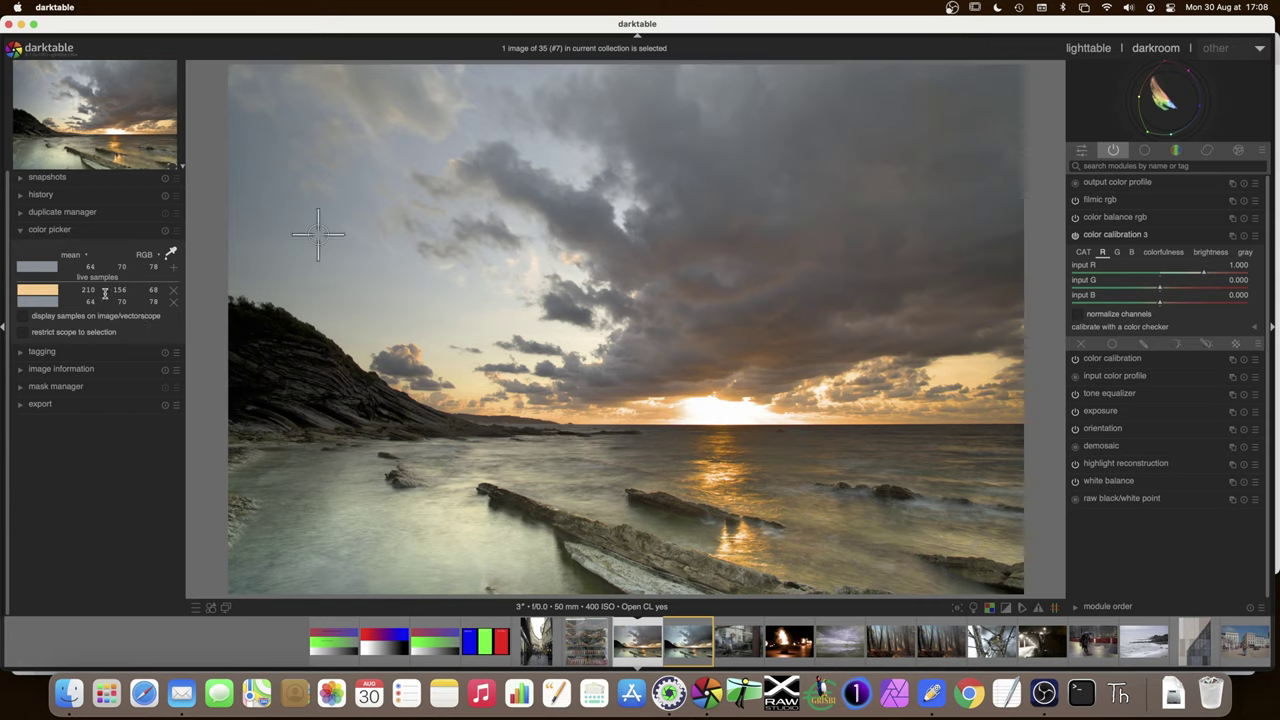
Step: Raise color calibration 3's red-channel input B to about 0.199
mouse_move(89, 289)
left_click_drag(1161, 305, 1169, 306)
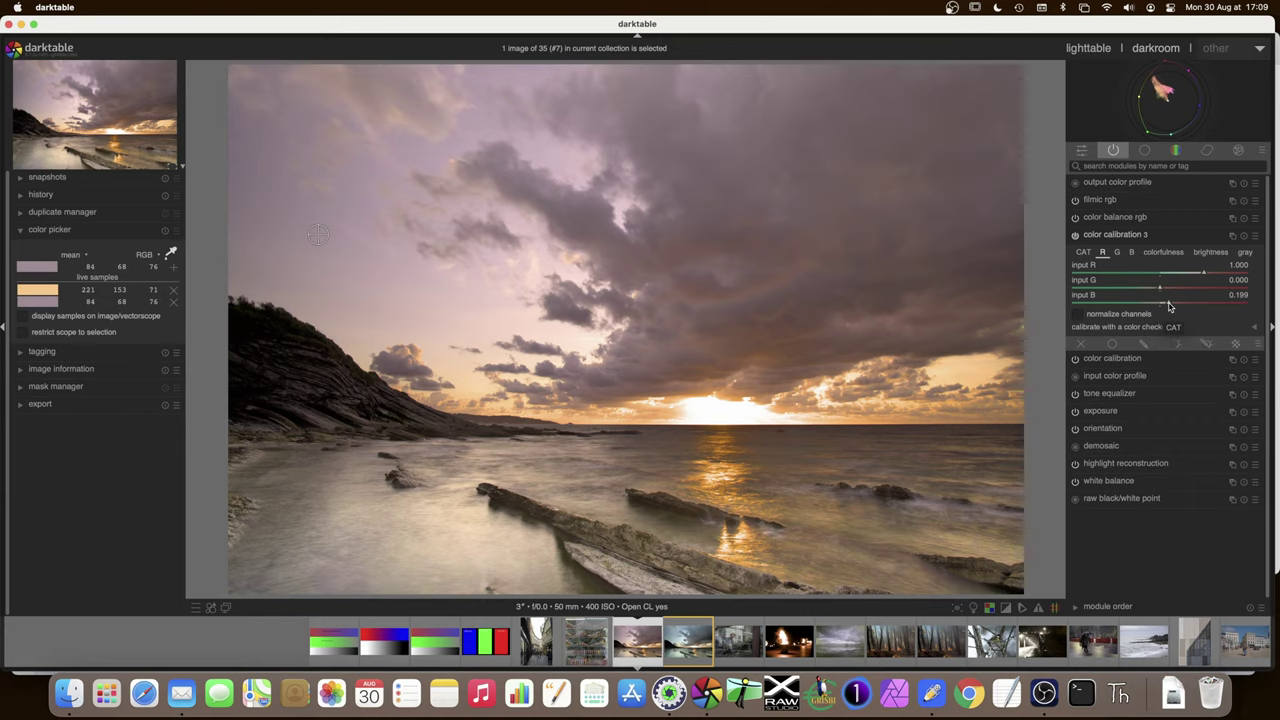
scroll(1169, 306, "up", 3)
left_click(1076, 237)
left_click(1077, 237)
left_click(1077, 237)
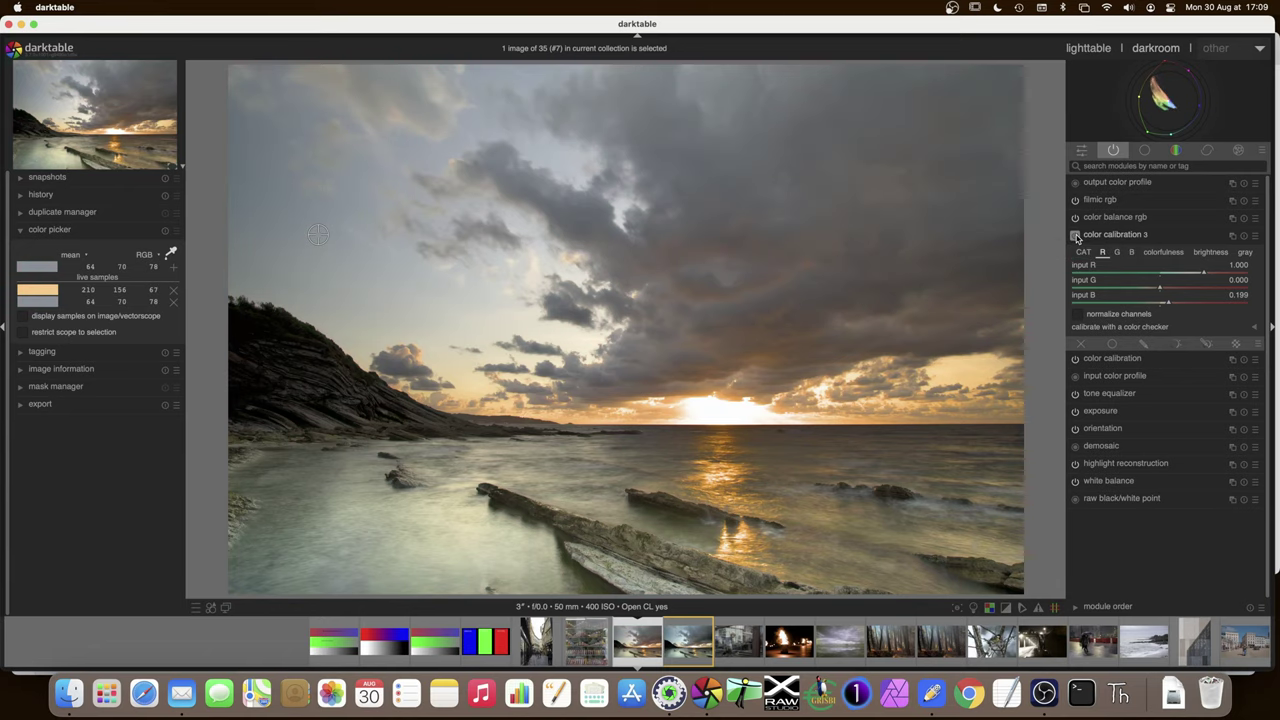
left_click(1077, 237)
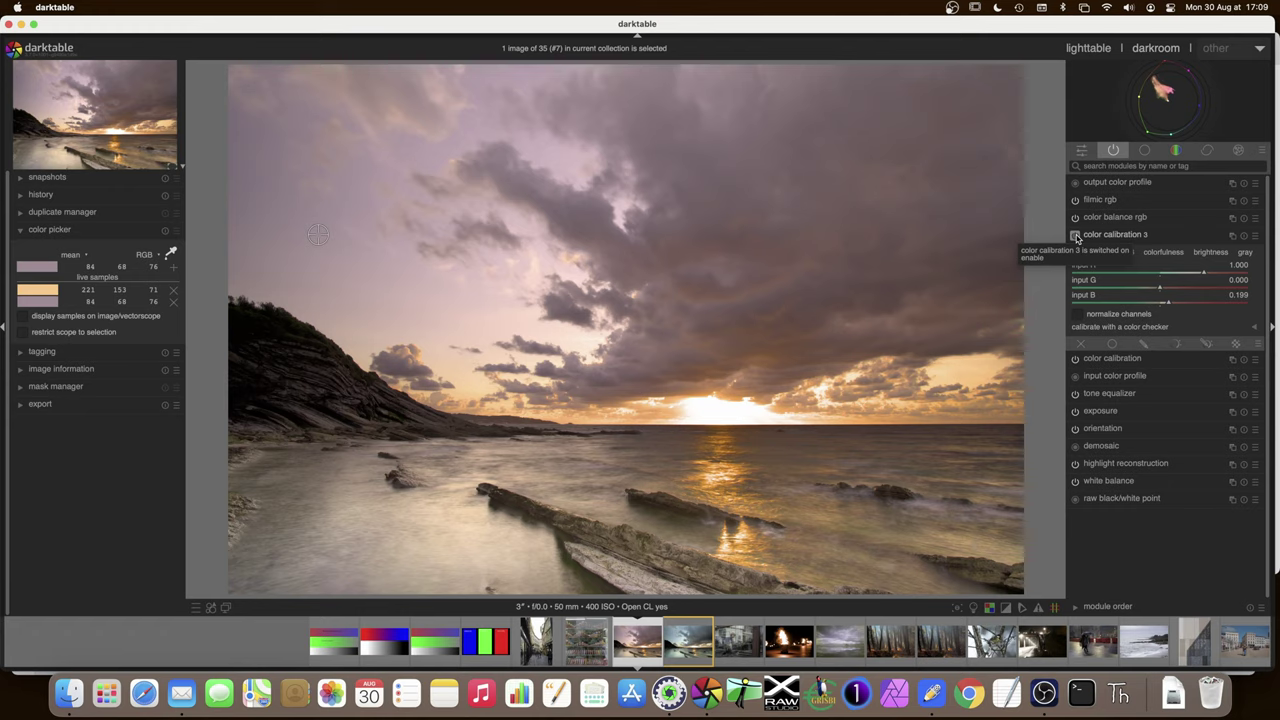
left_click(1077, 237)
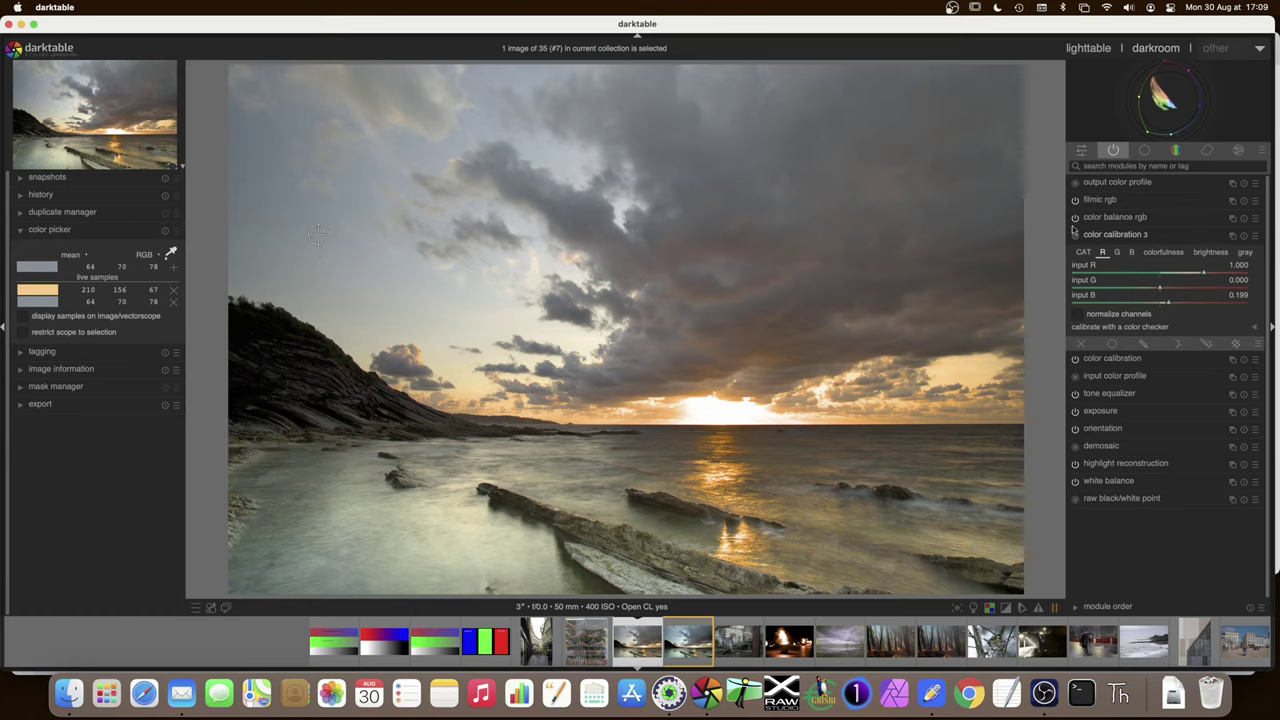
left_click(1076, 237)
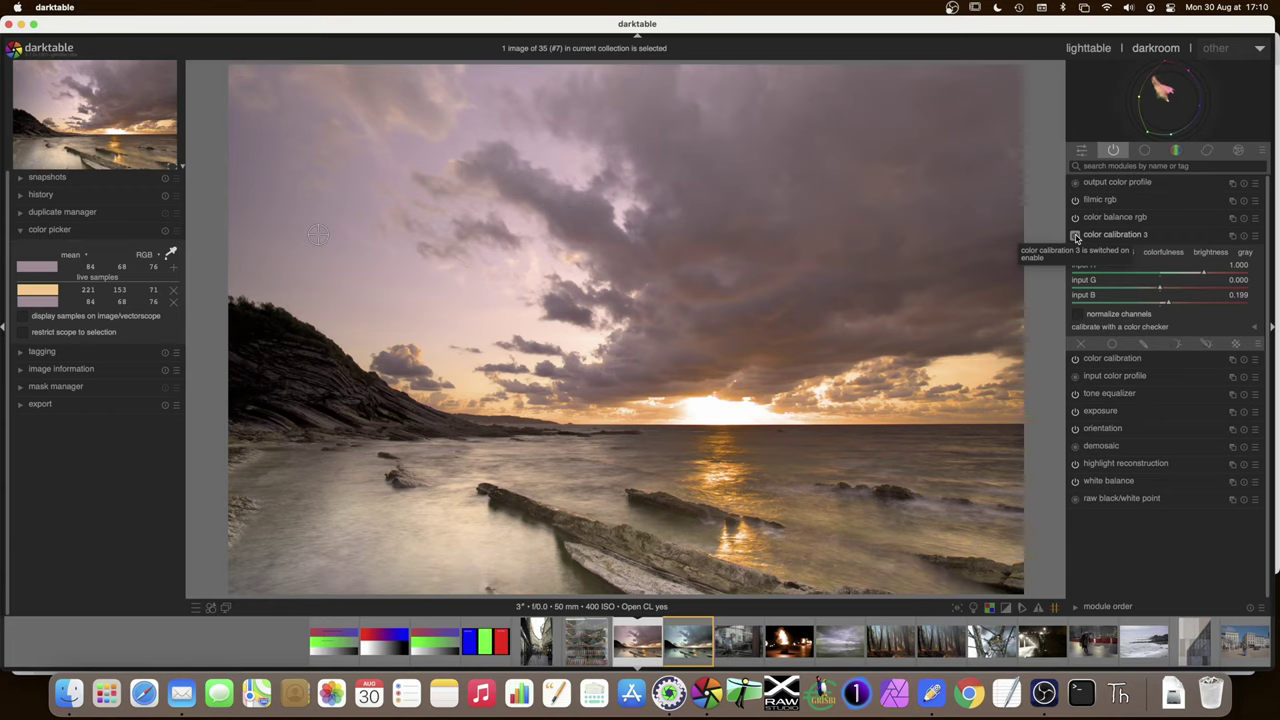
left_click(1077, 237)
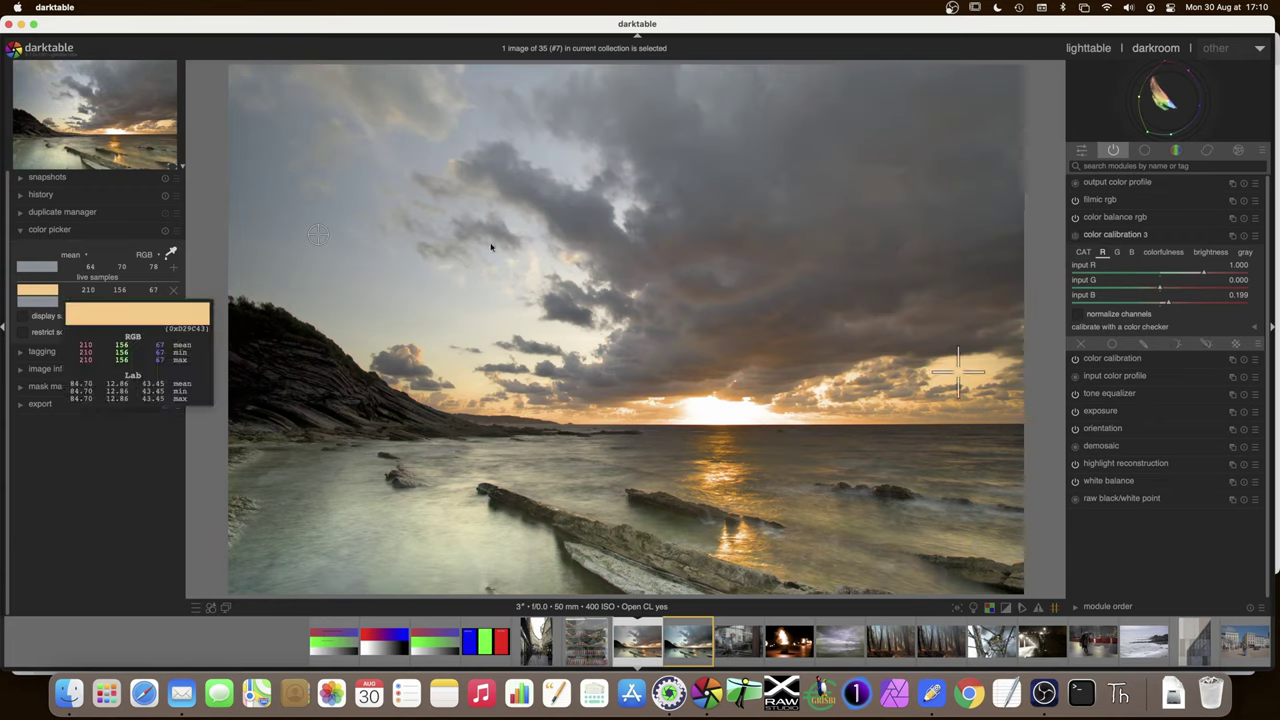
left_click(1077, 238)
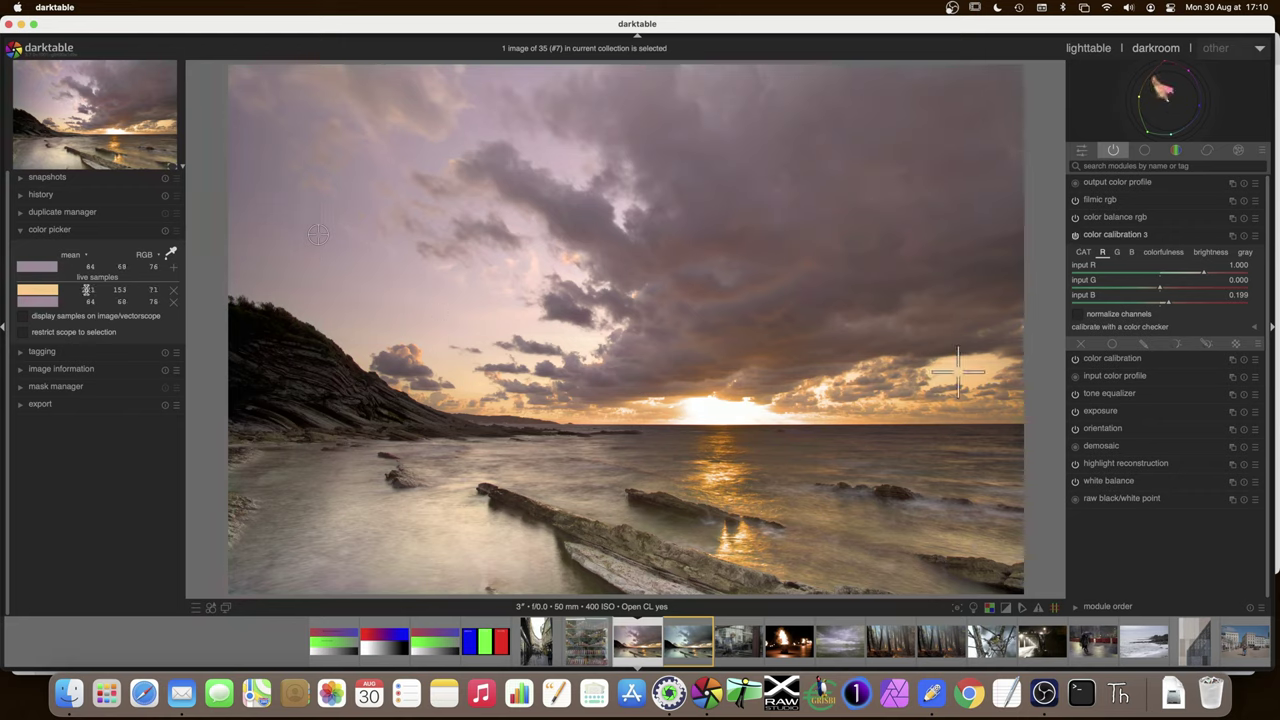
left_click(1076, 236)
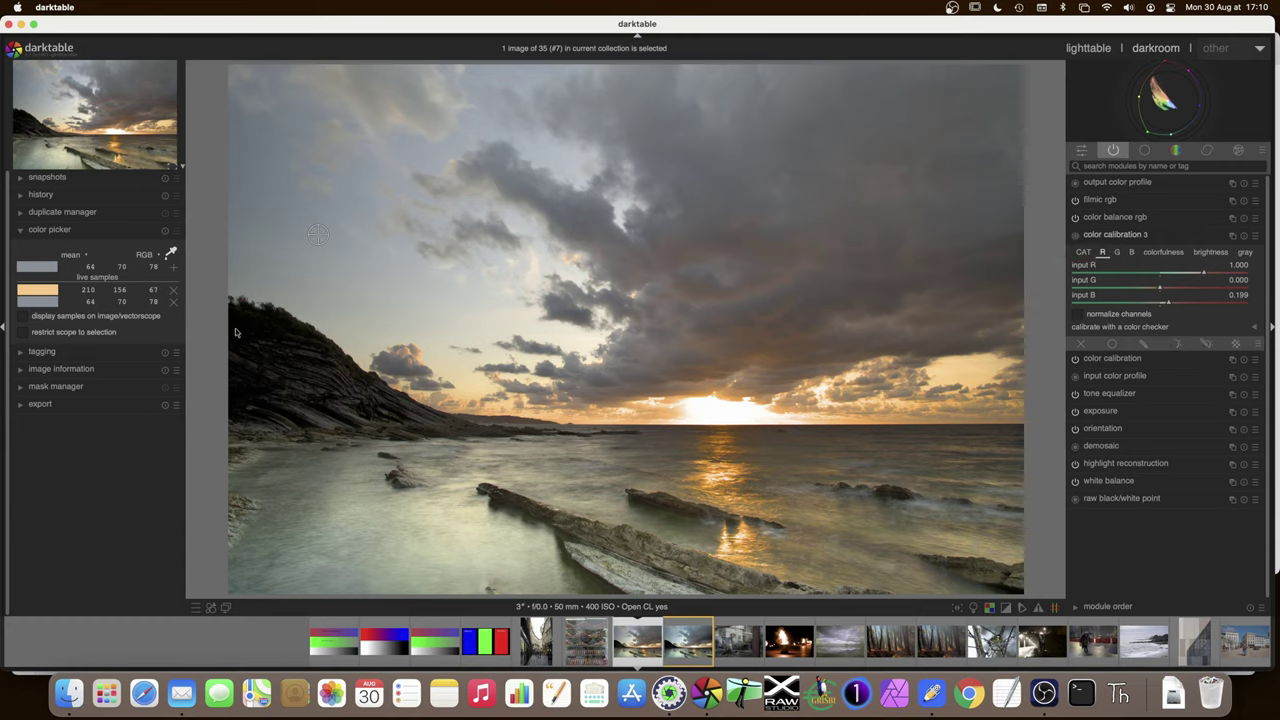
left_click(1076, 238)
left_click(1076, 236)
left_click(1077, 237)
Step: Reset color calibration 3 to neutral and show its green channel mixing settings
left_click(1245, 236)
mouse_move(1149, 134)
left_click(1117, 252)
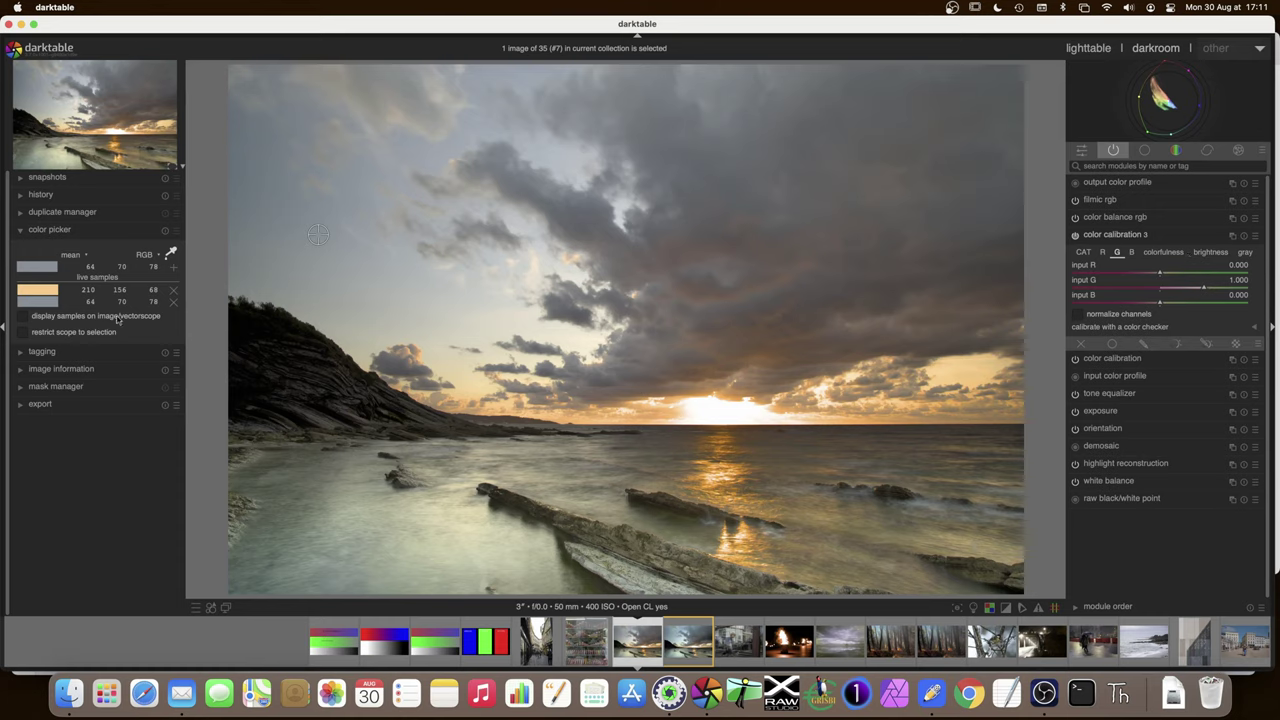
mouse_move(149, 301)
Step: Set the green channel's blue input to -0.156, then glance at the snapshots panel
left_click_drag(1161, 305, 1153, 307)
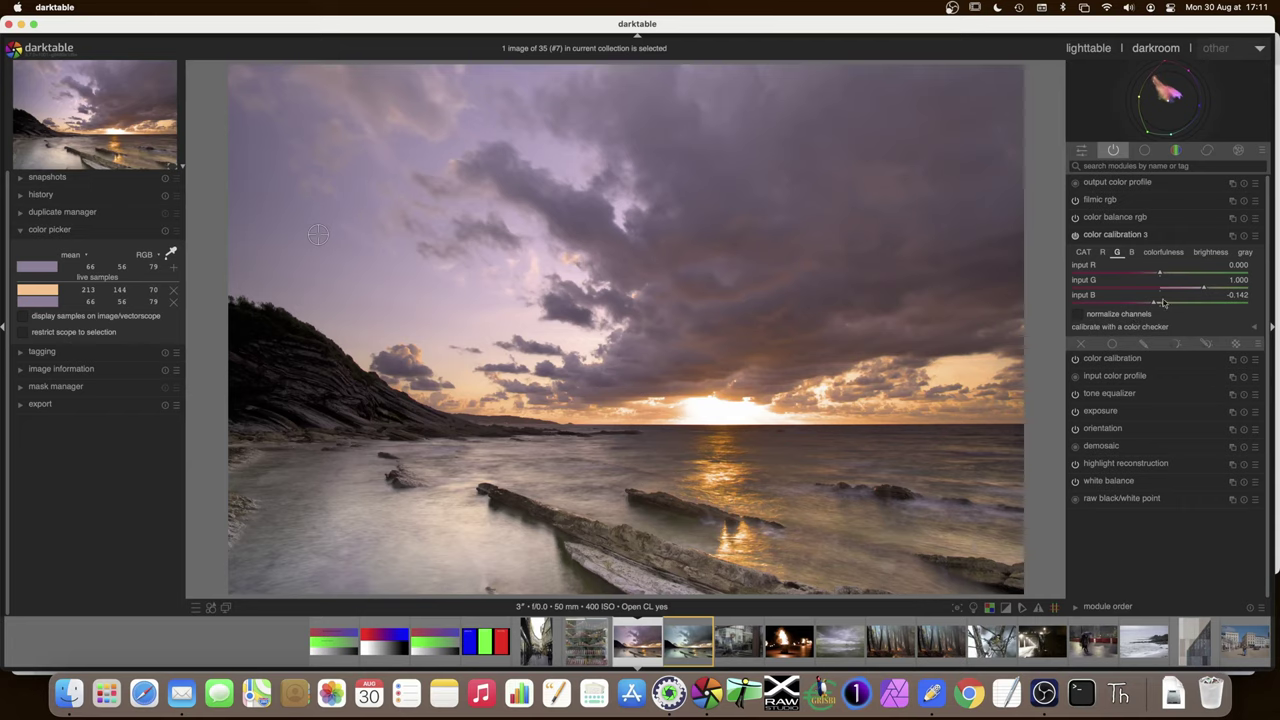
scroll(1153, 306, "down", 2)
scroll(1153, 306, "down", 1)
scroll(1150, 305, "up", 2)
scroll(1160, 300, "up", 2)
left_click(30, 177)
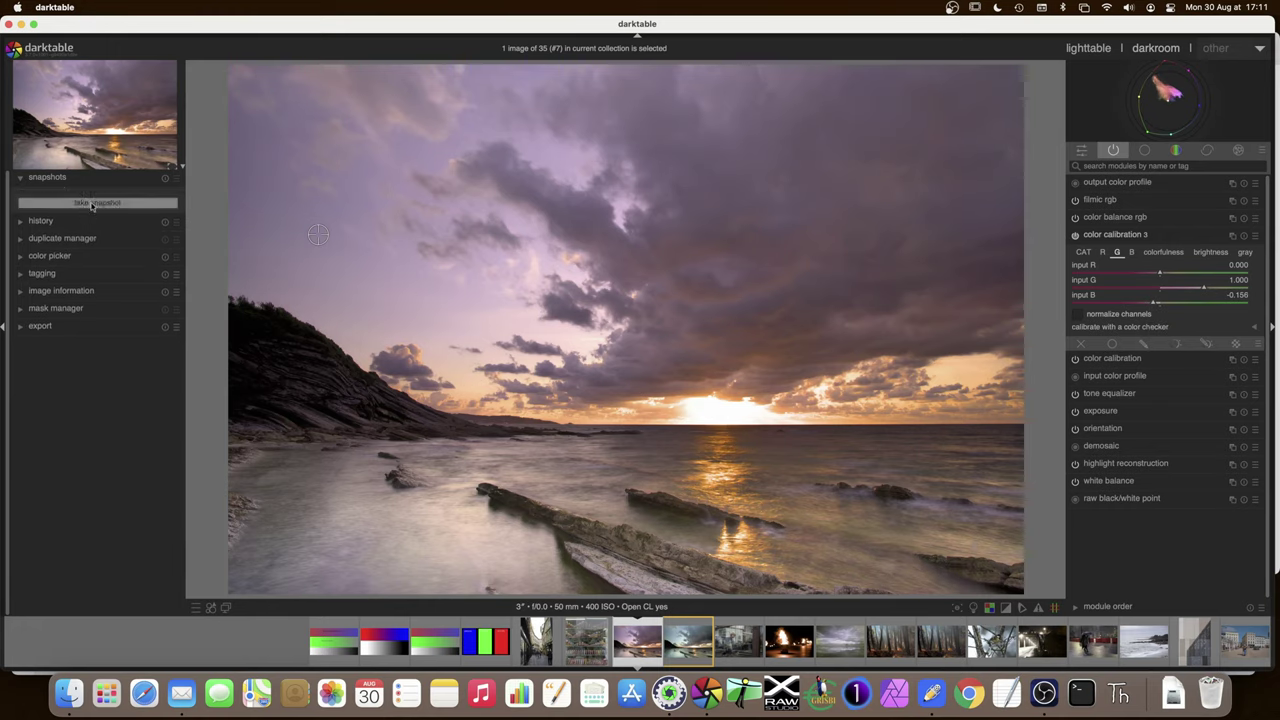
left_click(21, 179)
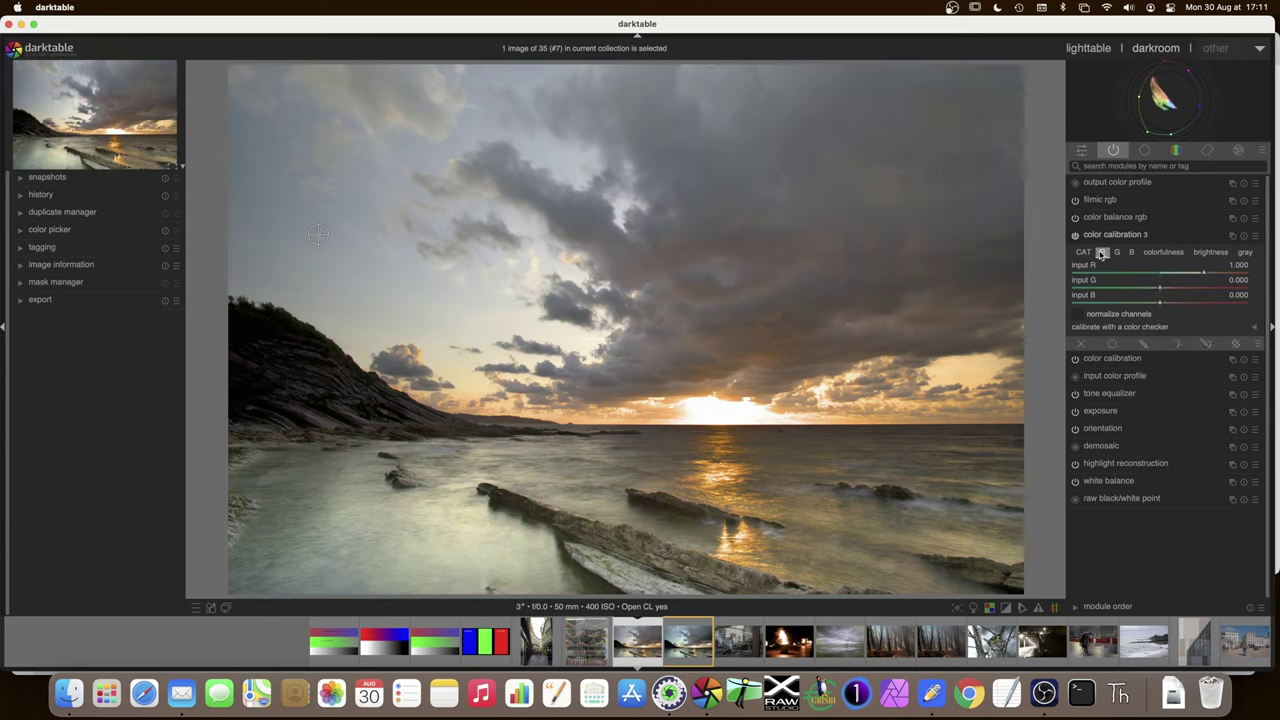
Step: Raise the red channel's blue input to 0.227 and compare it against a full-image snapshot
left_click(1102, 252)
left_click_drag(1162, 306, 1170, 306)
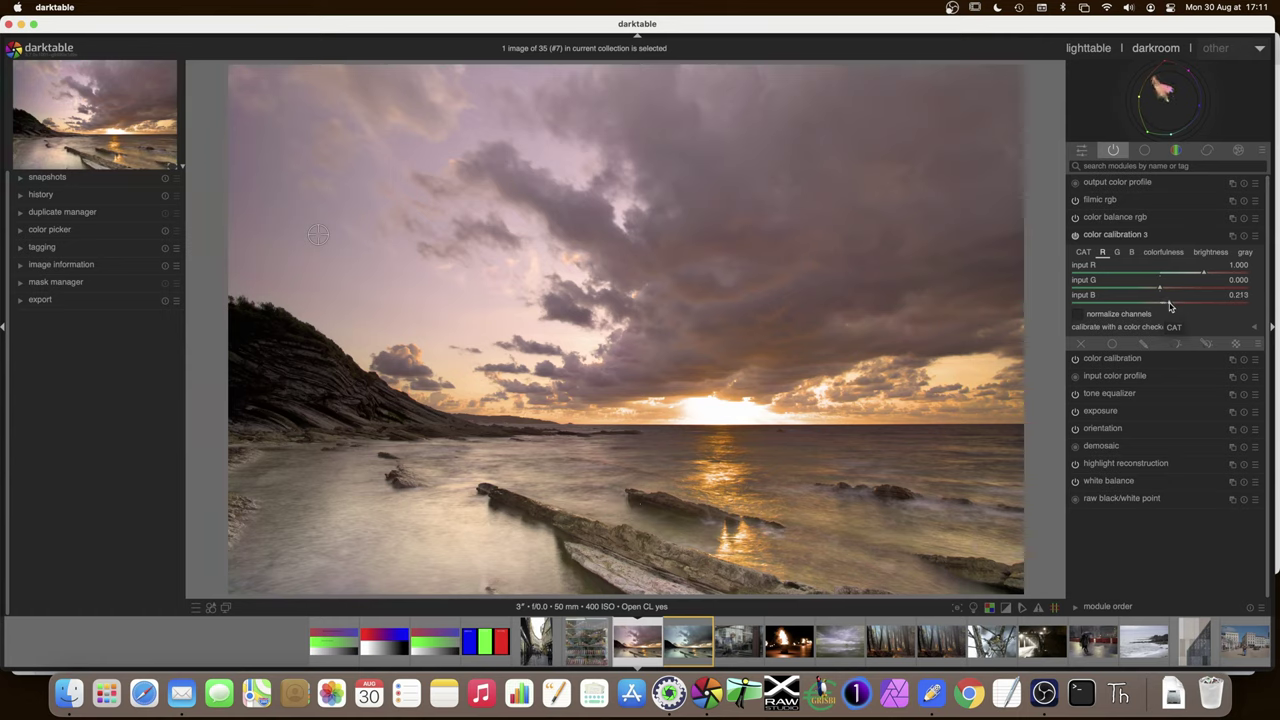
left_click_drag(1170, 306, 1171, 306)
left_click(19, 178)
left_click(97, 196)
left_click(97, 196)
left_click_drag(198, 356, 33, 398)
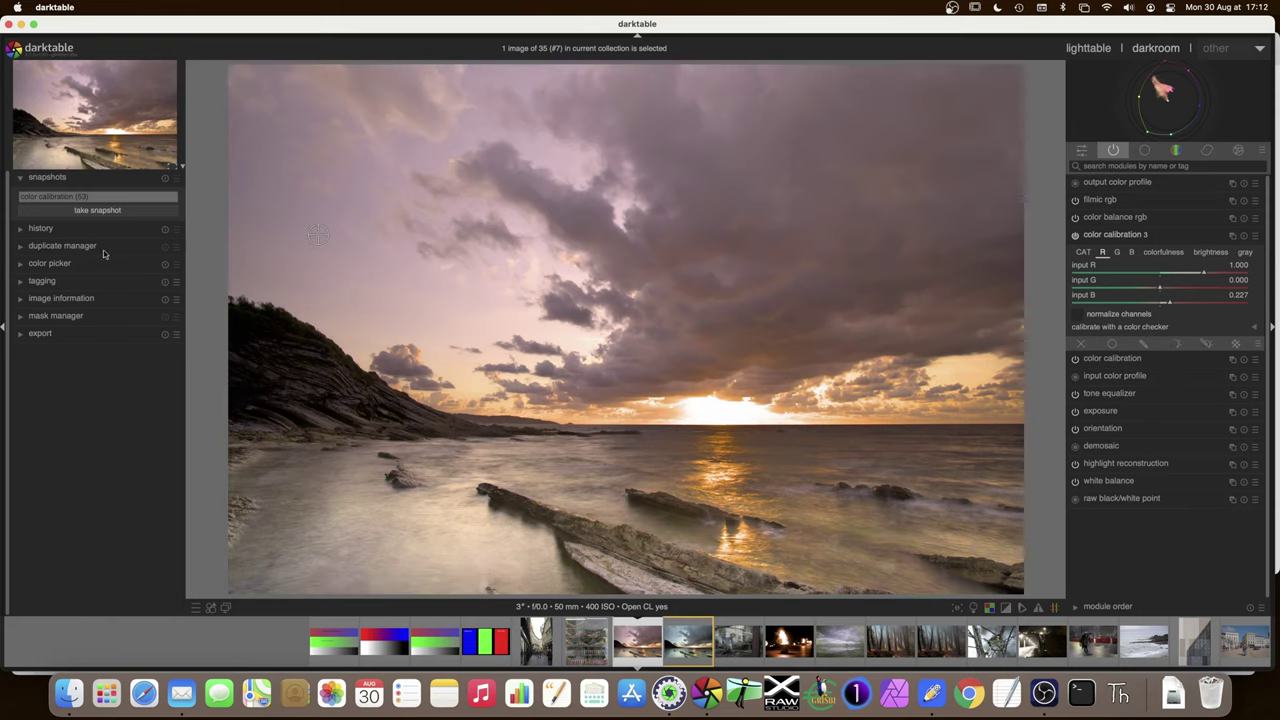
Step: Delete the snapshot, reset color calibration 3, and set red's blue input to 0.128
left_click(163, 178)
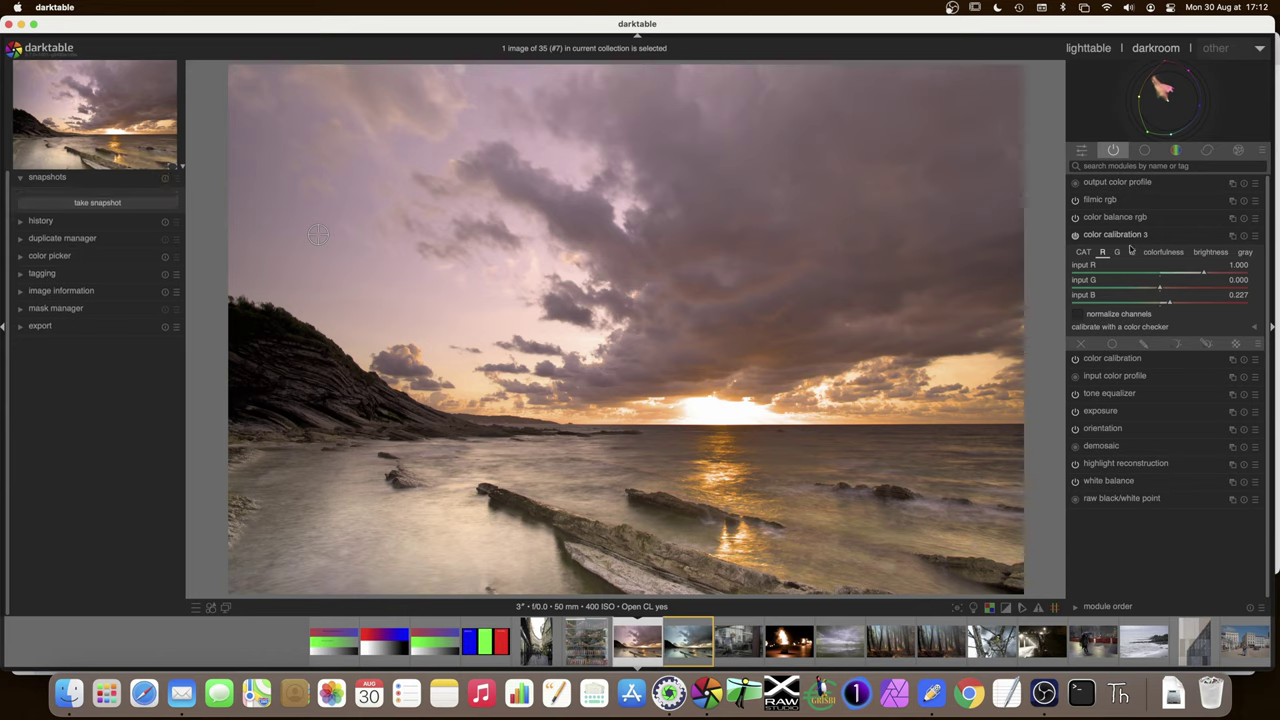
left_click(1245, 235)
left_click_drag(1160, 307, 1165, 307)
Step: Lower the green channel's own green input below 1.000
left_click(1117, 255)
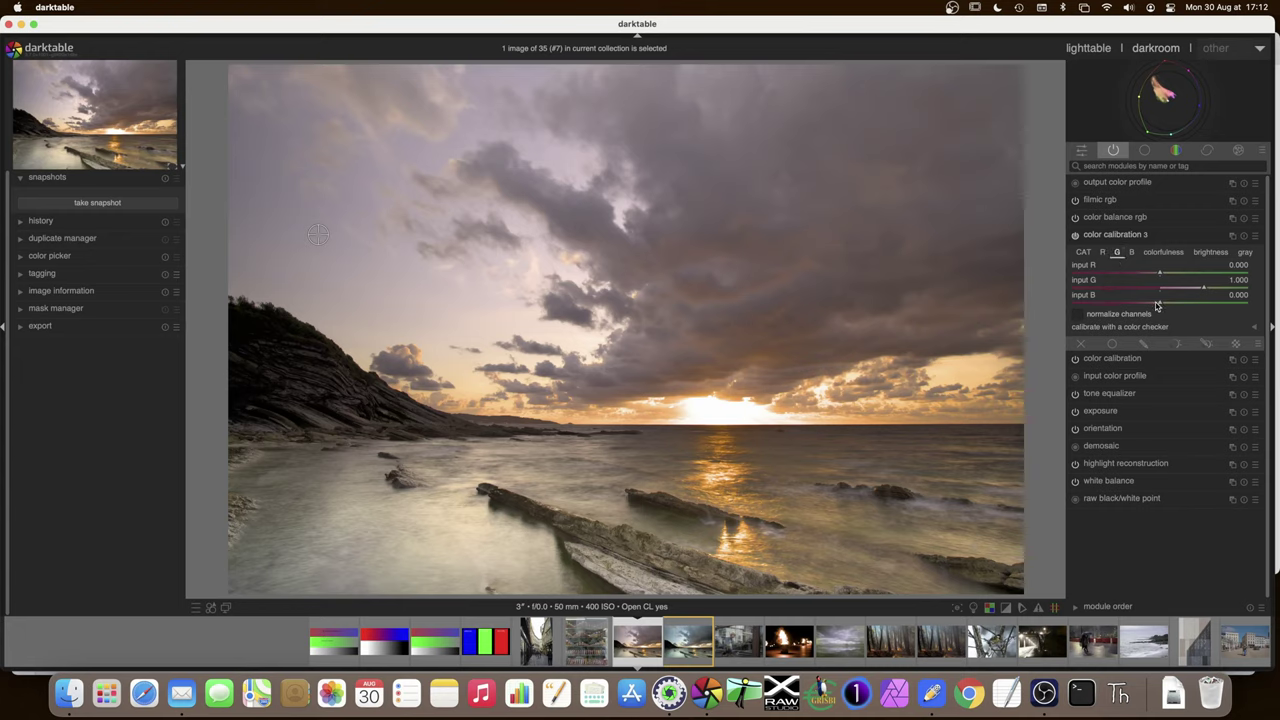
left_click(1200, 289)
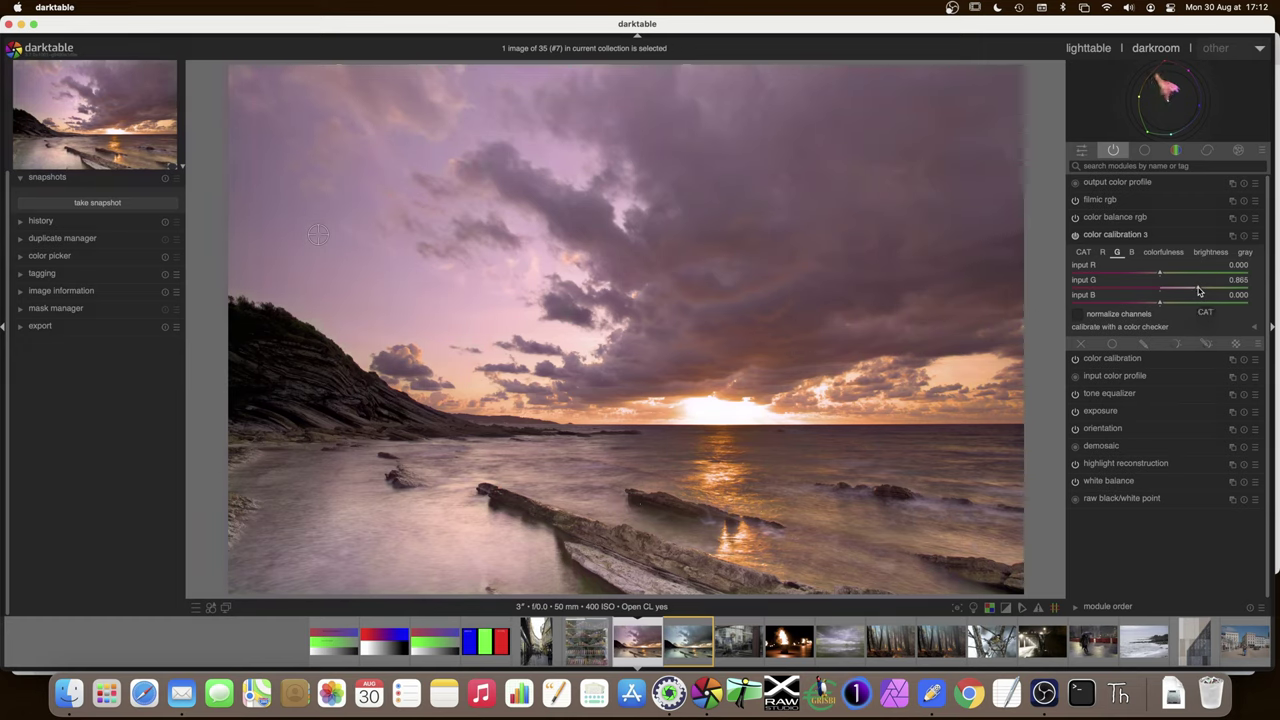
scroll(1199, 290, "up", 3)
mouse_move(1196, 116)
Step: Lower the blue channel's blue input to 0.922 and fold the module away
left_click(1131, 252)
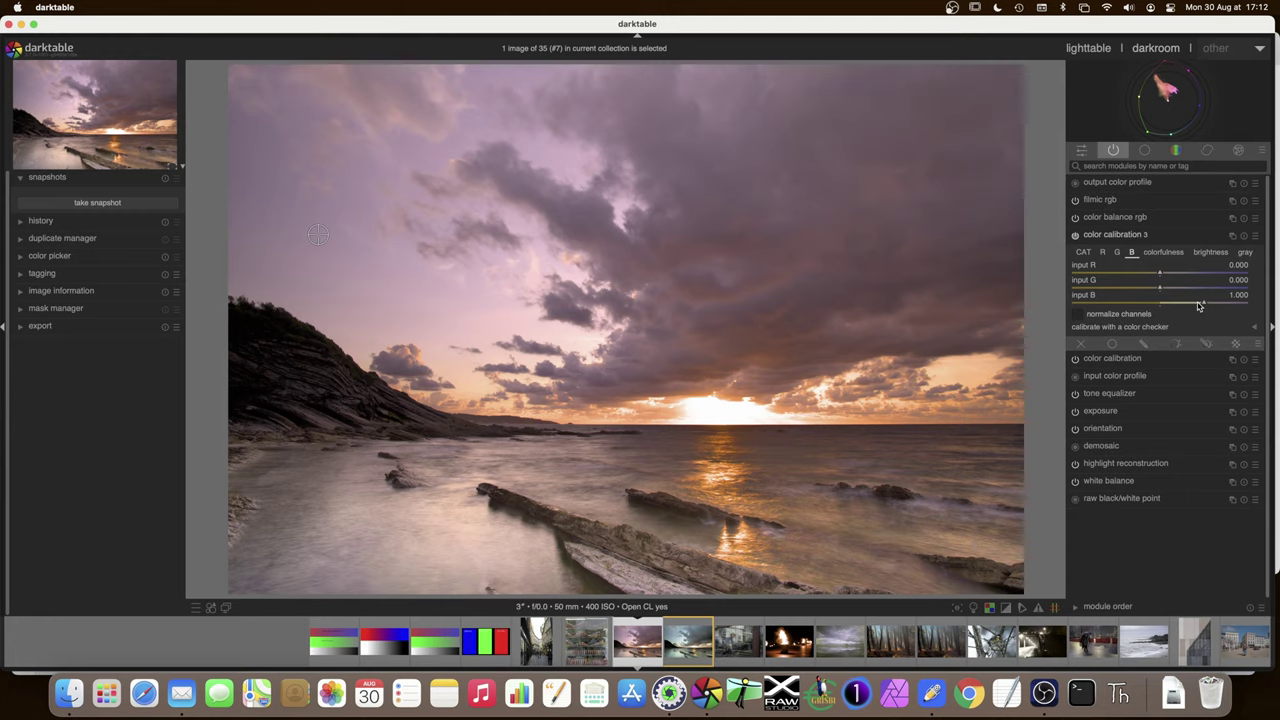
left_click_drag(1204, 306, 1201, 306)
scroll(1201, 306, "up", 2)
mouse_move(1175, 105)
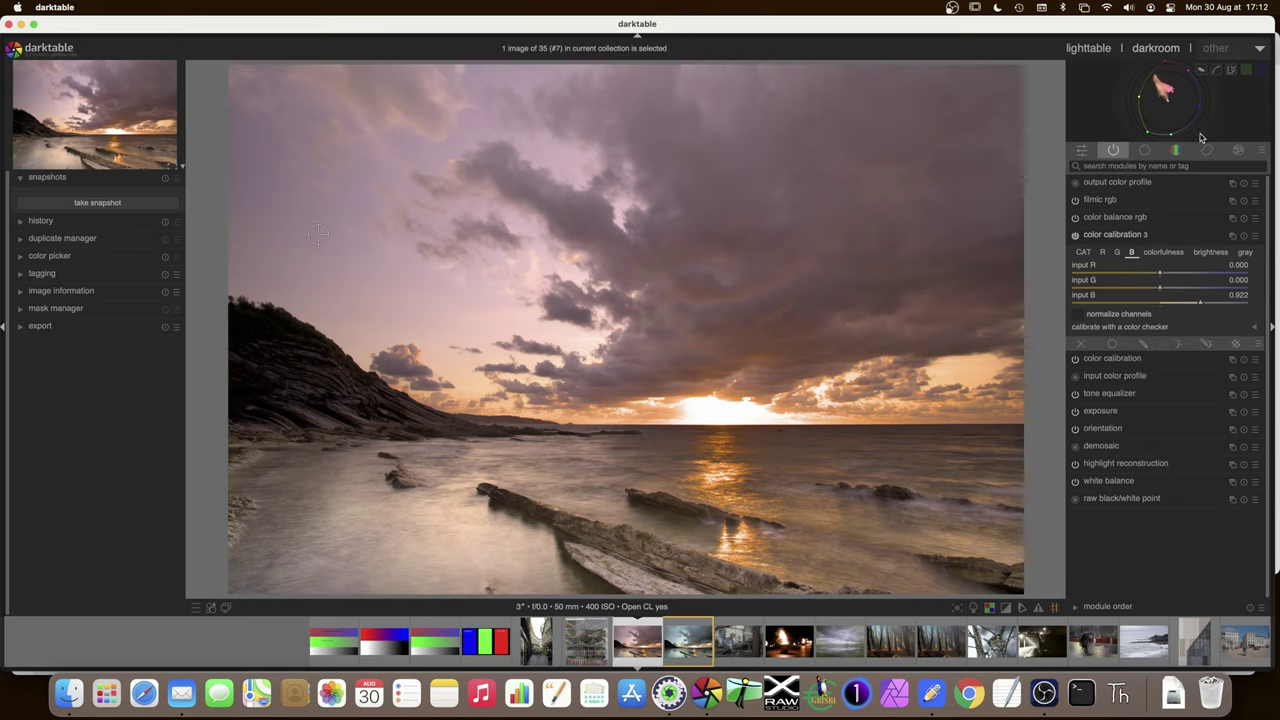
left_click(1113, 236)
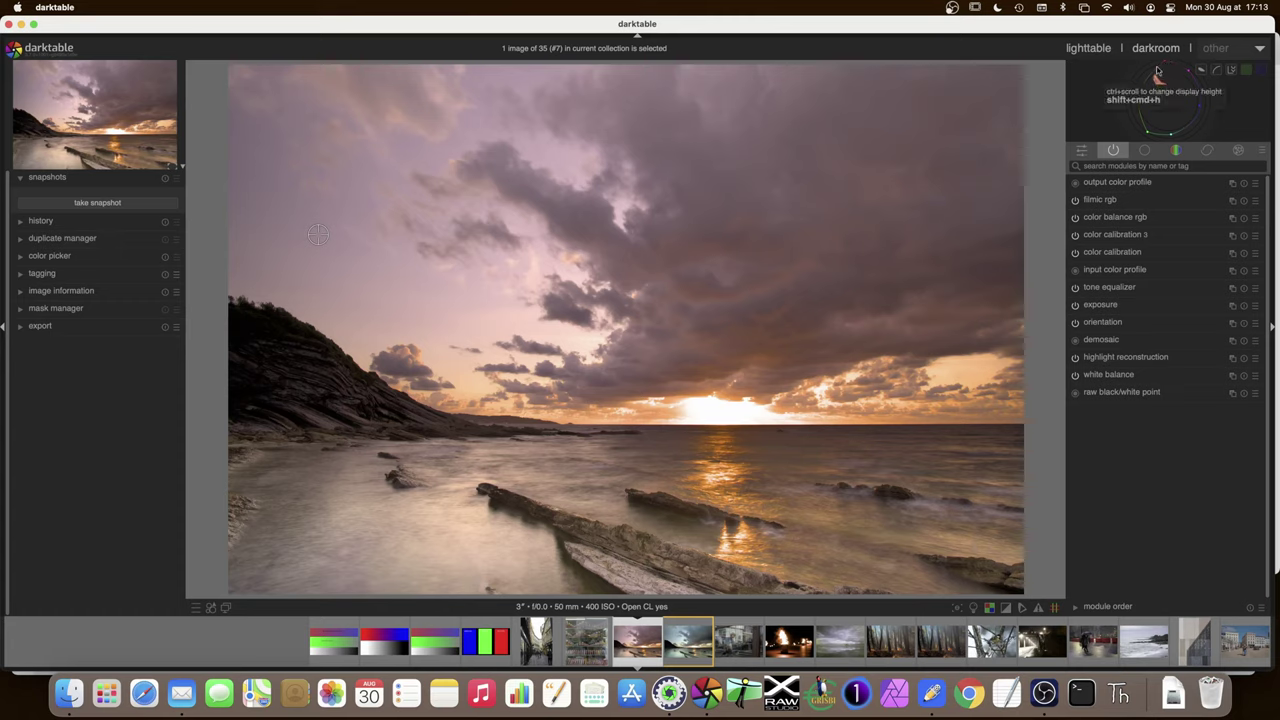
Step: Re-expand the color calibration 3 module
left_click(1128, 235)
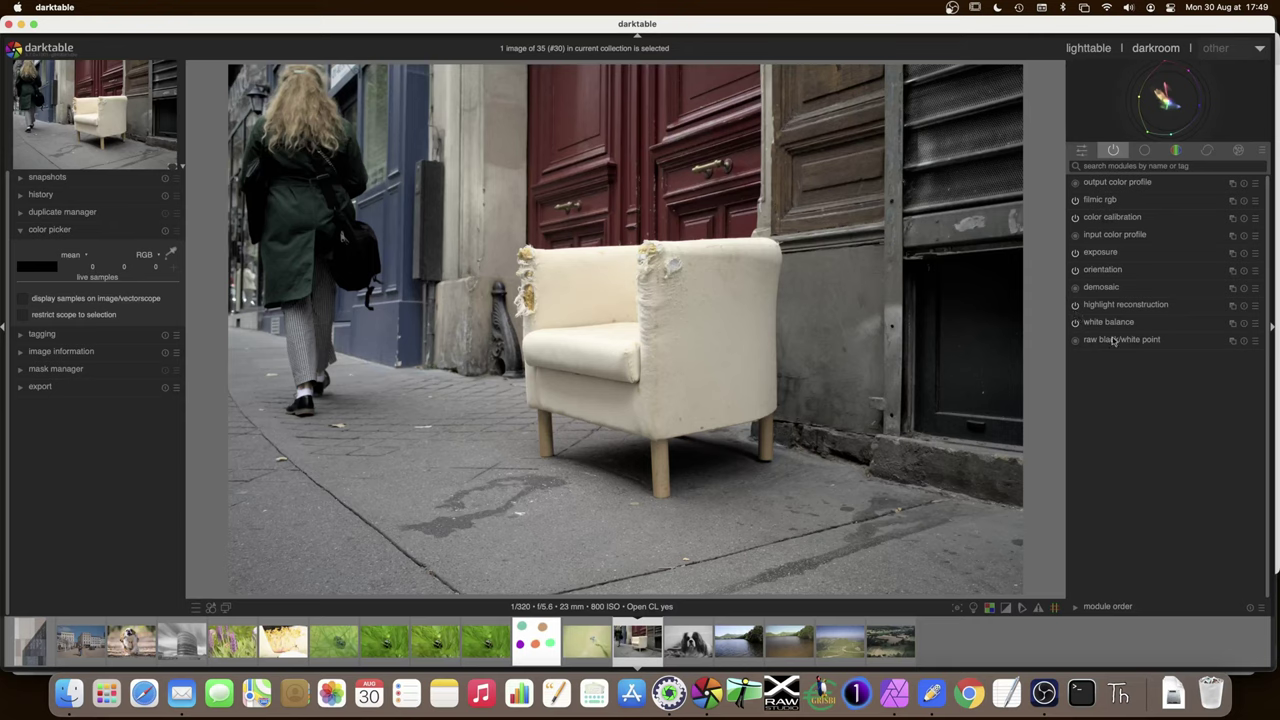
Step: Check exposure and filmic rgb, then show color calibration's CAT16 daylight illuminant at 4130 K
mouse_move(1114, 342)
left_click(1115, 253)
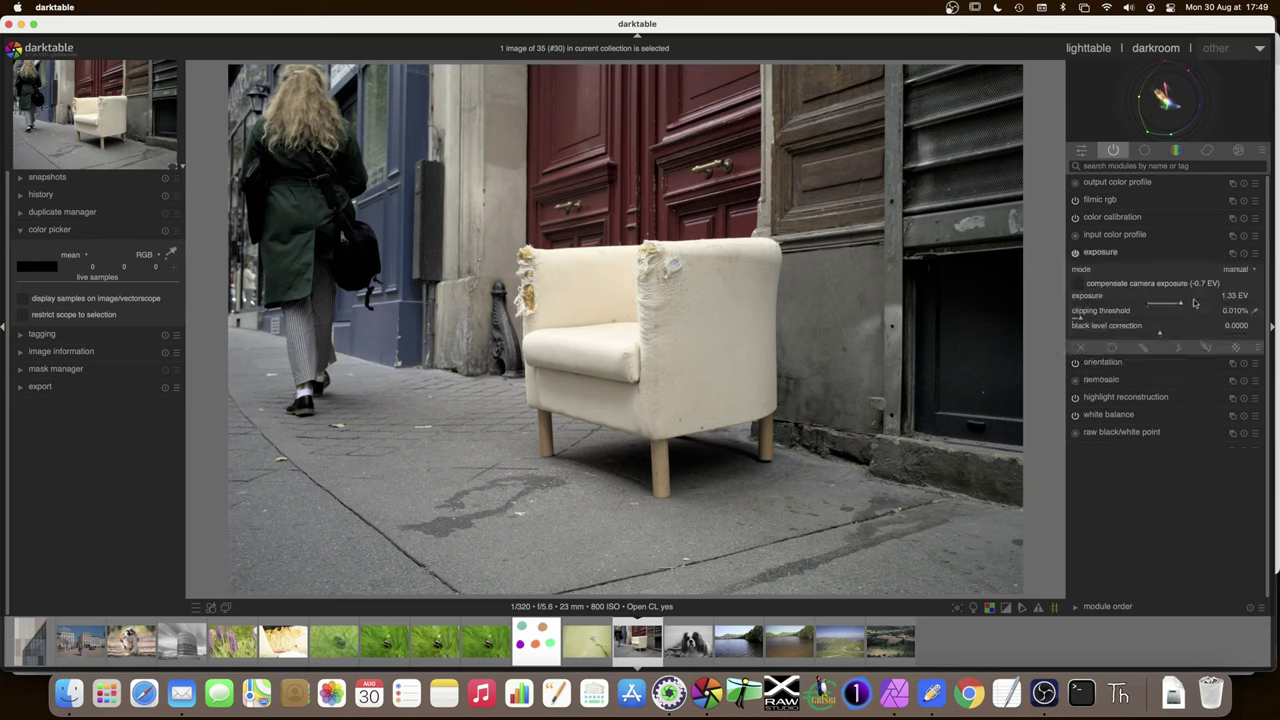
left_click(1101, 255)
left_click(1106, 200)
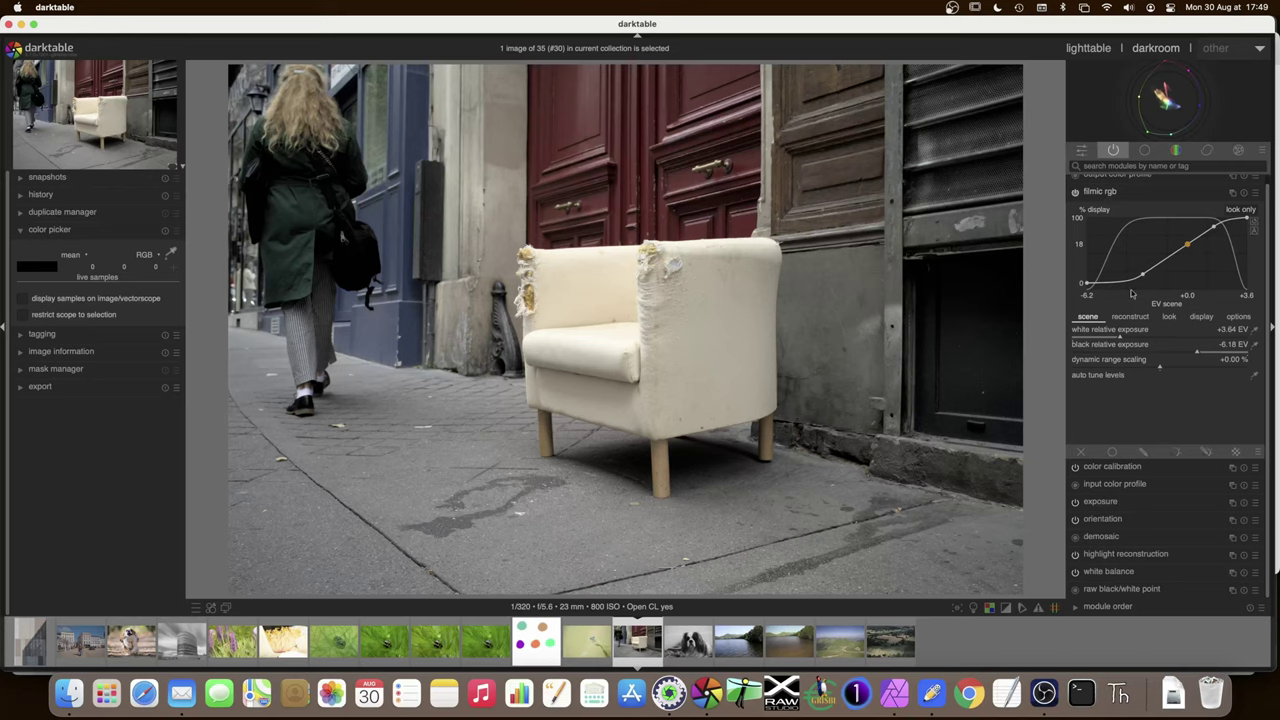
left_click(1102, 196)
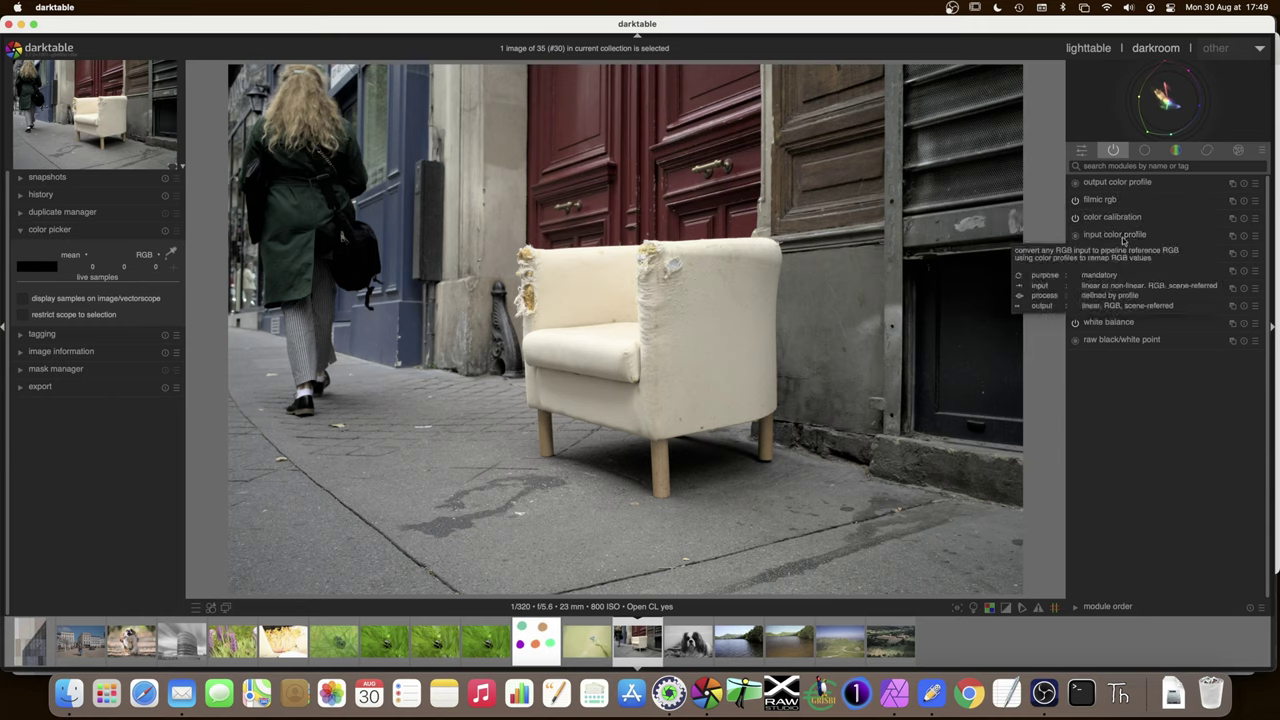
left_click(1131, 218)
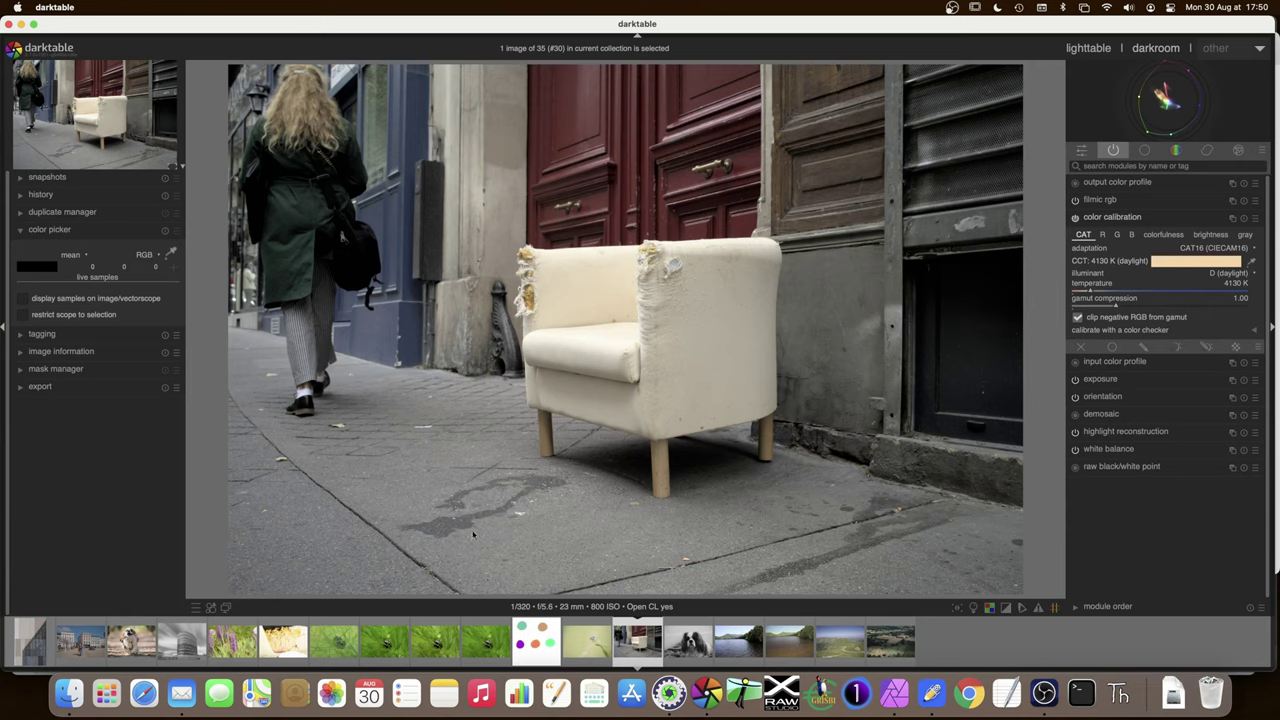
Step: Replace the old 30 31 29 colour sample with a stored grey pavement sample
left_click(1251, 261)
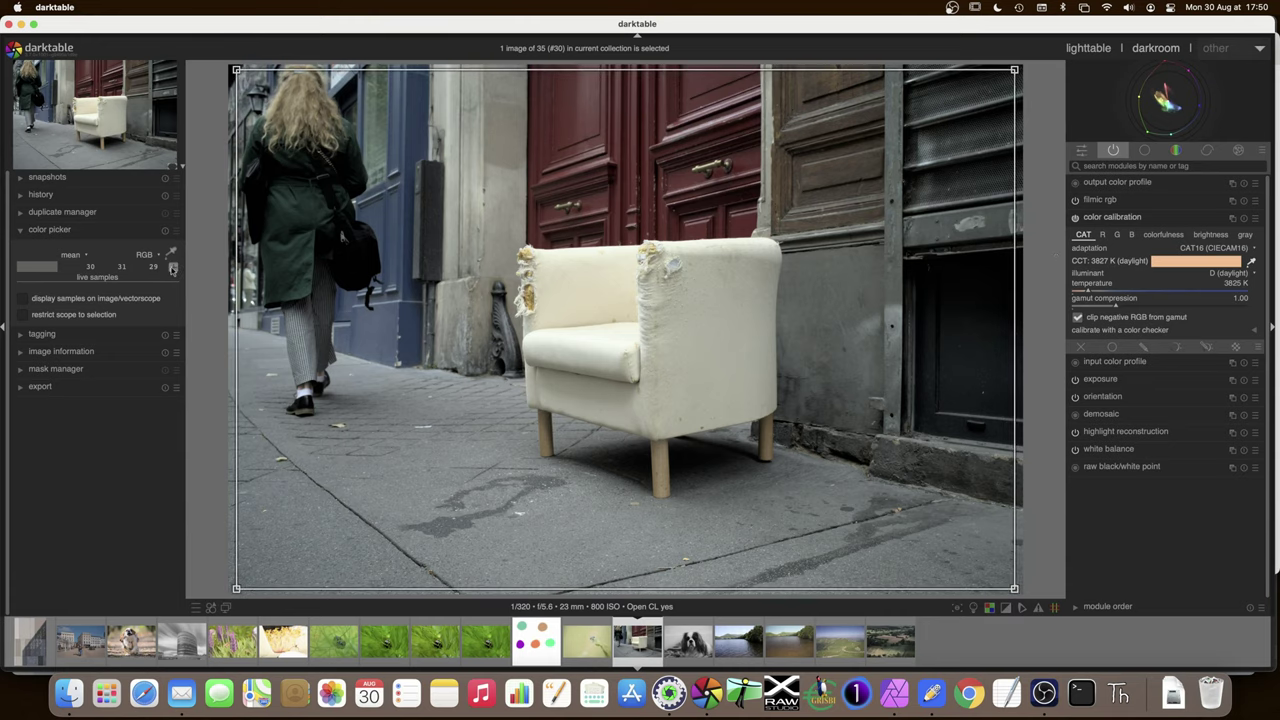
left_click(173, 269)
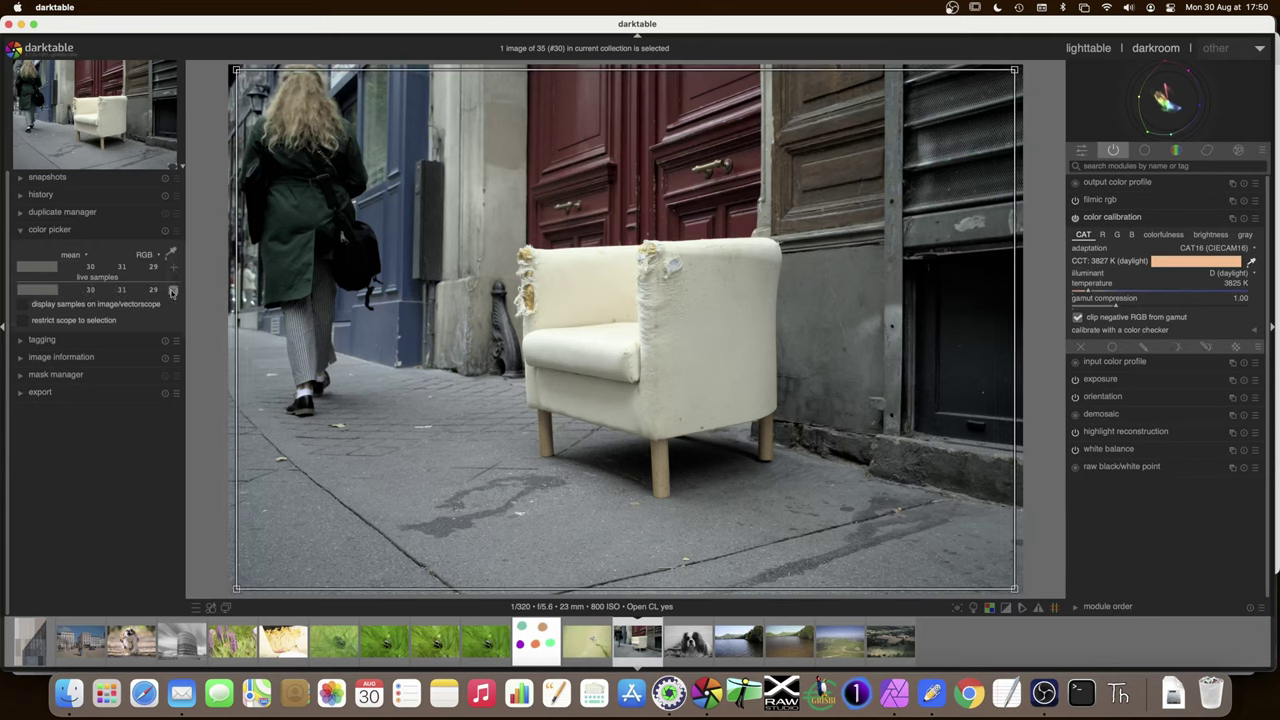
left_click(173, 289)
left_click(171, 254)
left_click(476, 527)
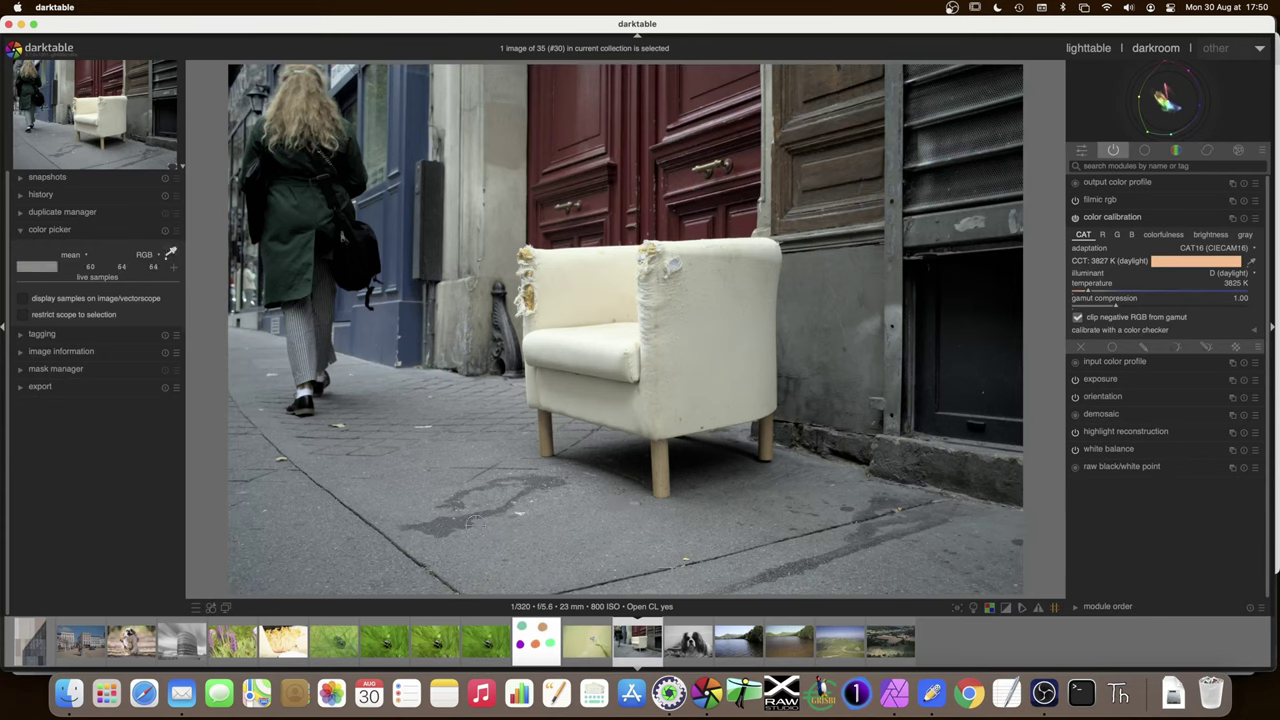
left_click(527, 535)
left_click(173, 267)
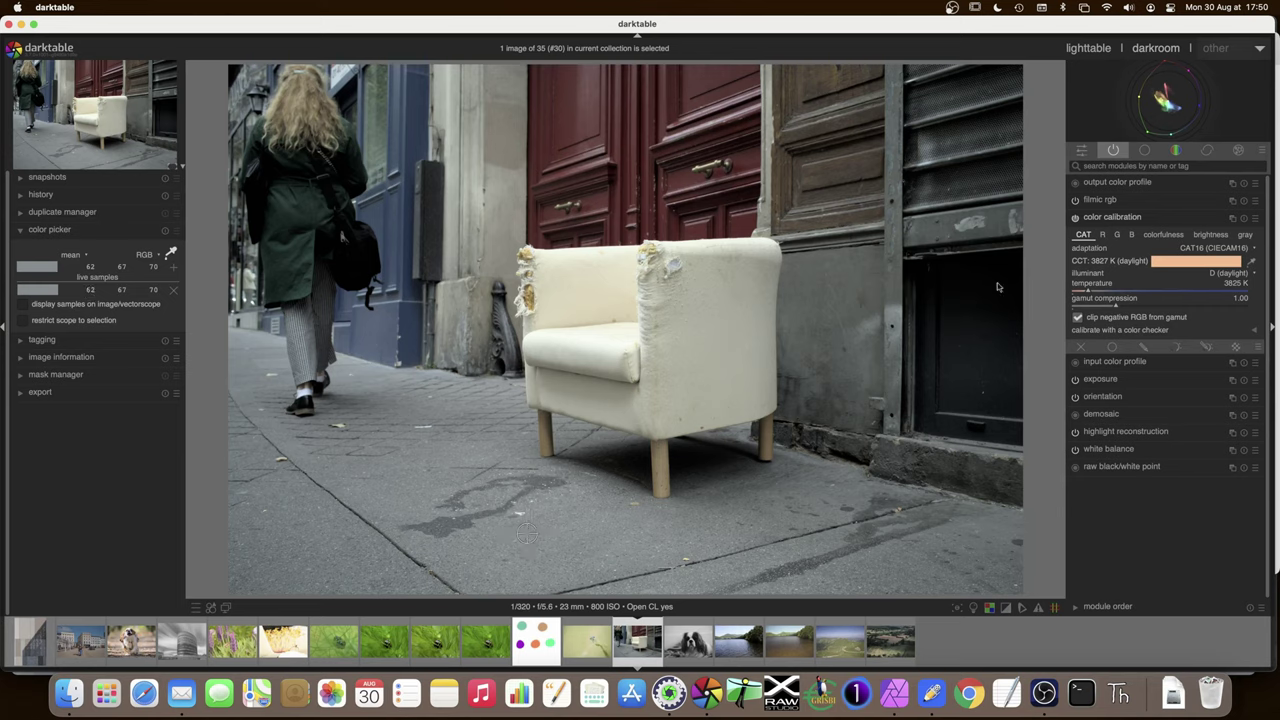
Step: Measure the illuminant from a pavement rectangle, giving 4097 K, and fold the module
left_click(1249, 262)
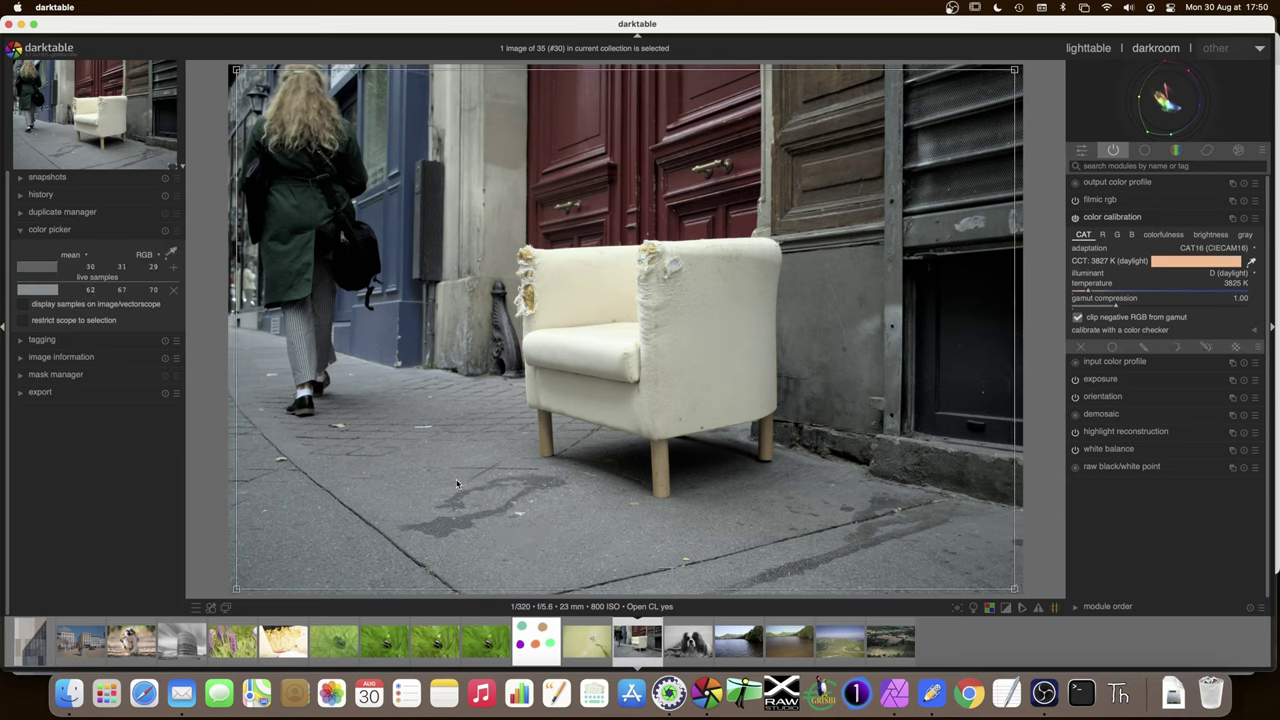
left_click_drag(398, 485, 571, 560)
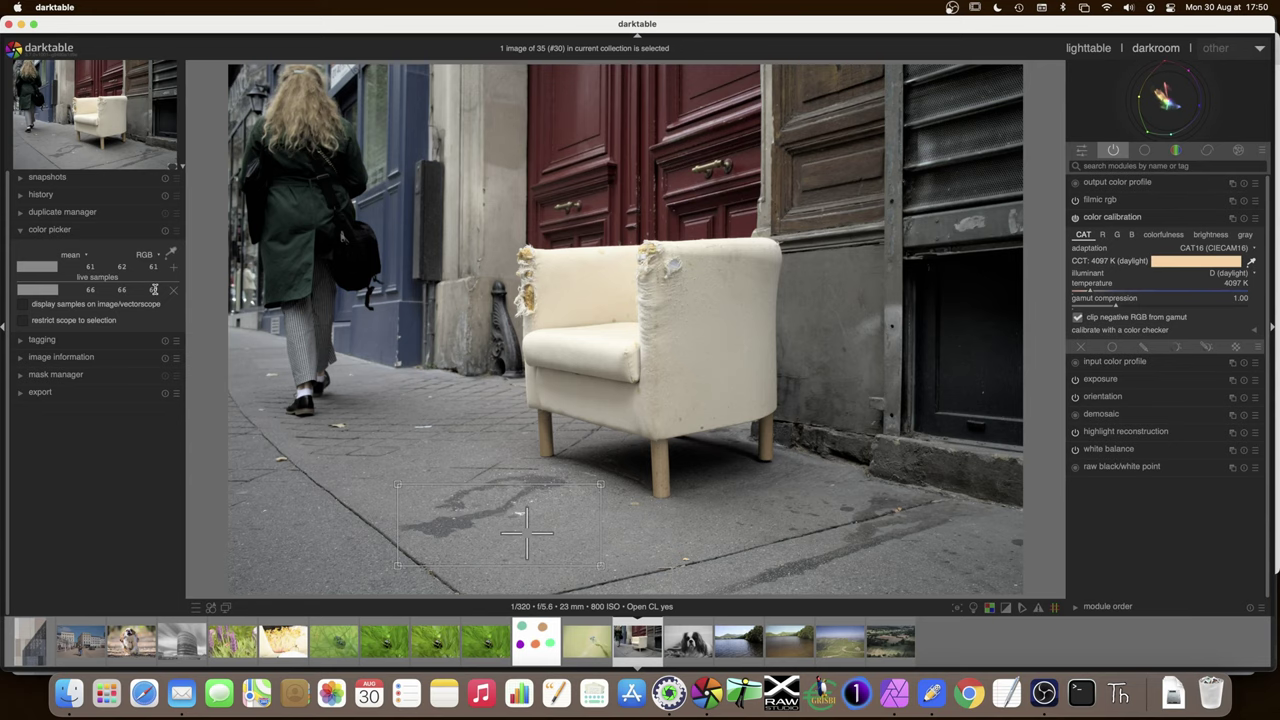
left_click(1110, 218)
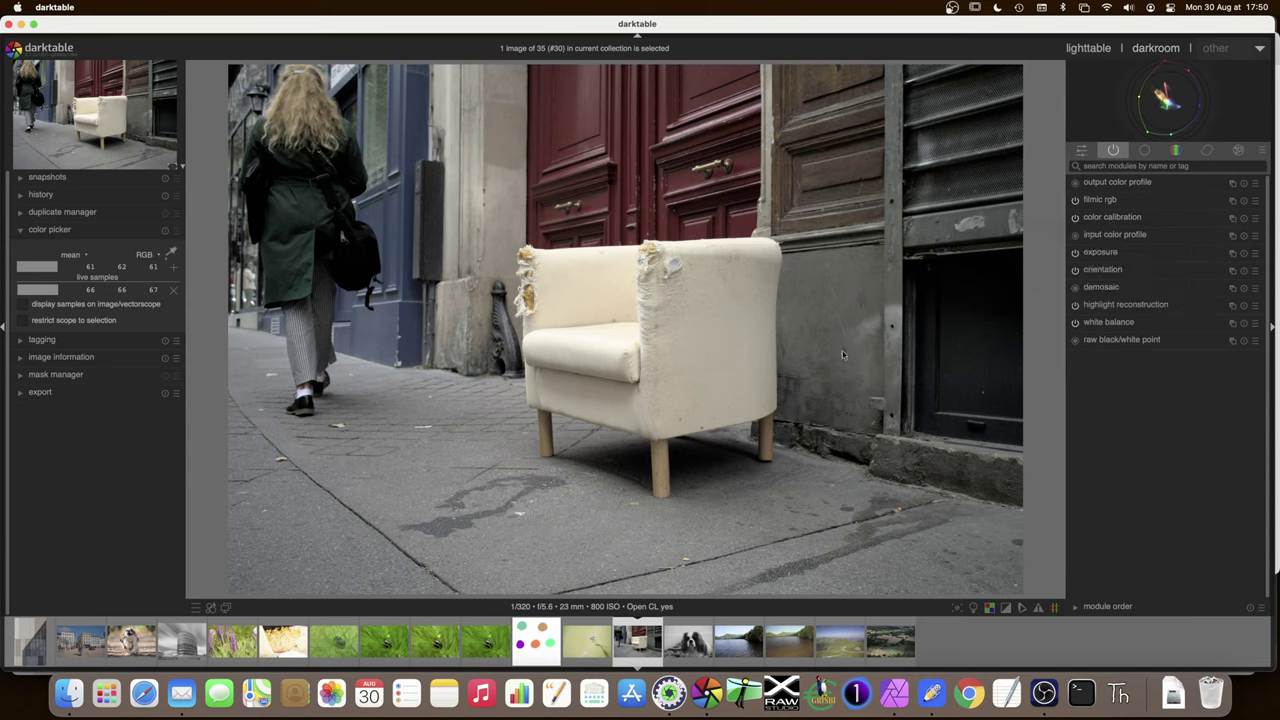
Step: Duplicate the color calibration module, then delete the duplicate
left_click(1232, 218)
left_click(1220, 235)
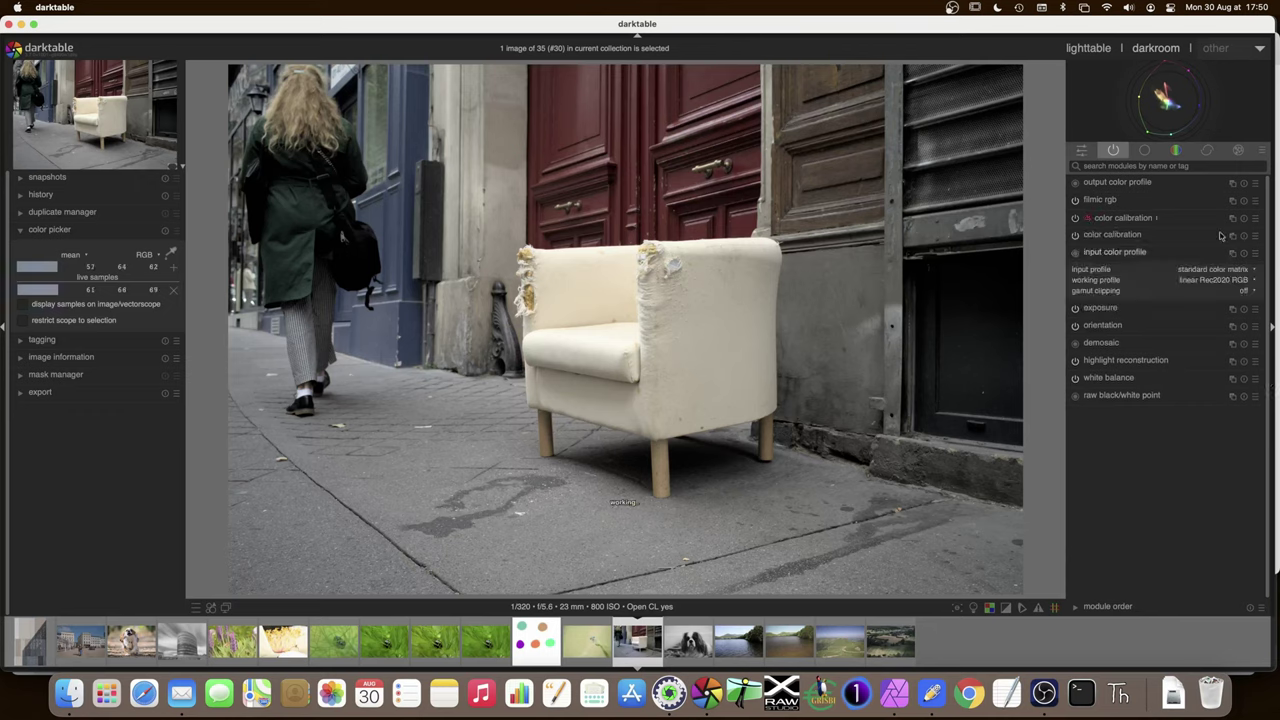
left_click(1232, 218)
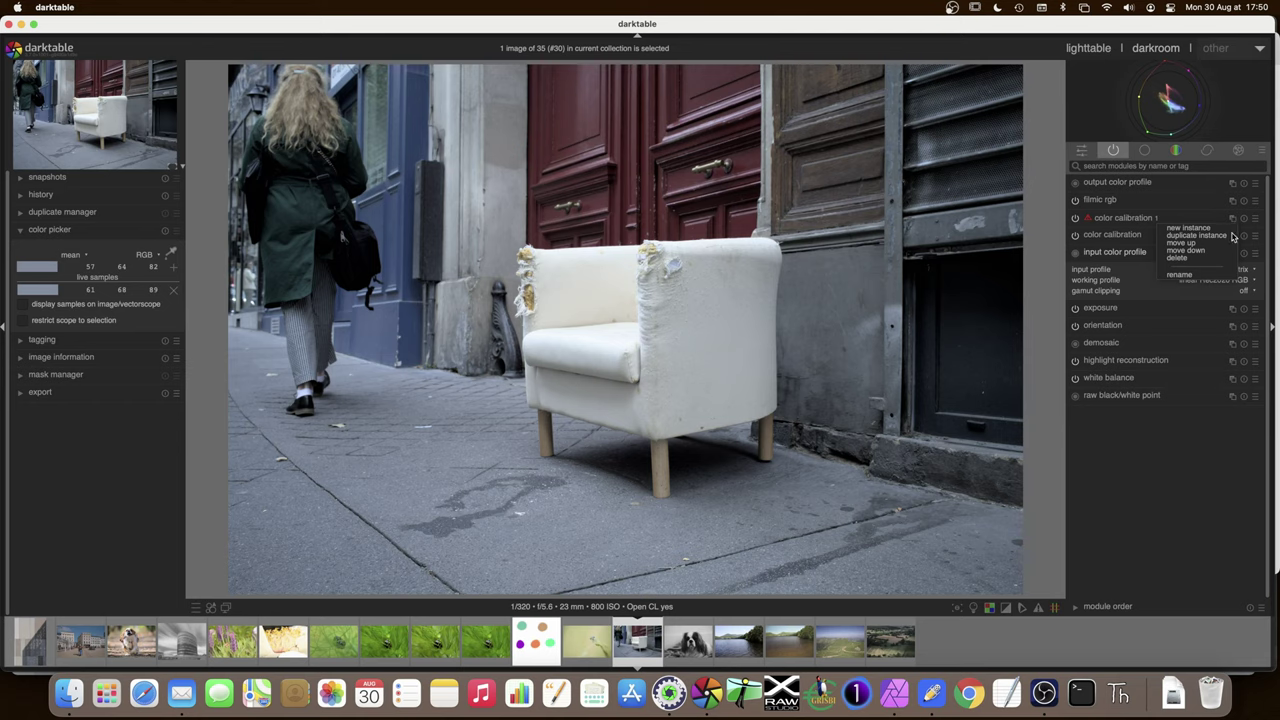
left_click(1212, 260)
Step: Create a fresh color calibration instance with adaptation bypassed and show its red channel
left_click(1232, 218)
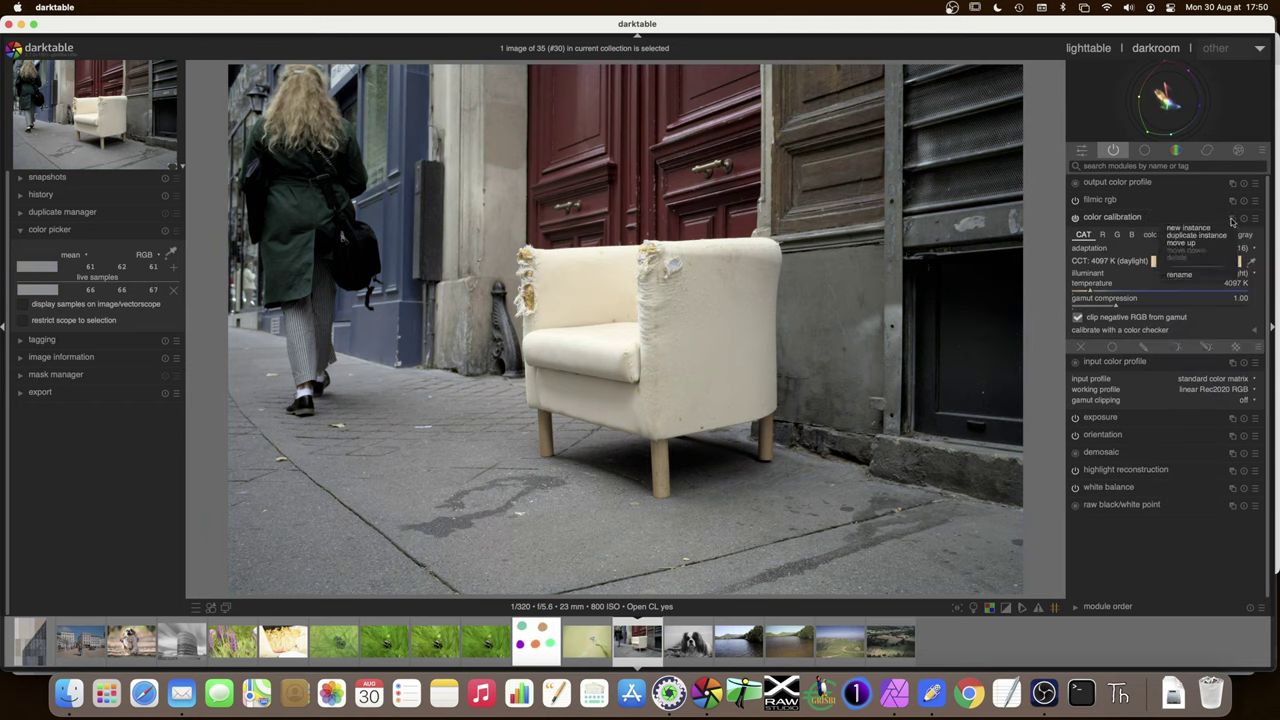
left_click(1219, 229)
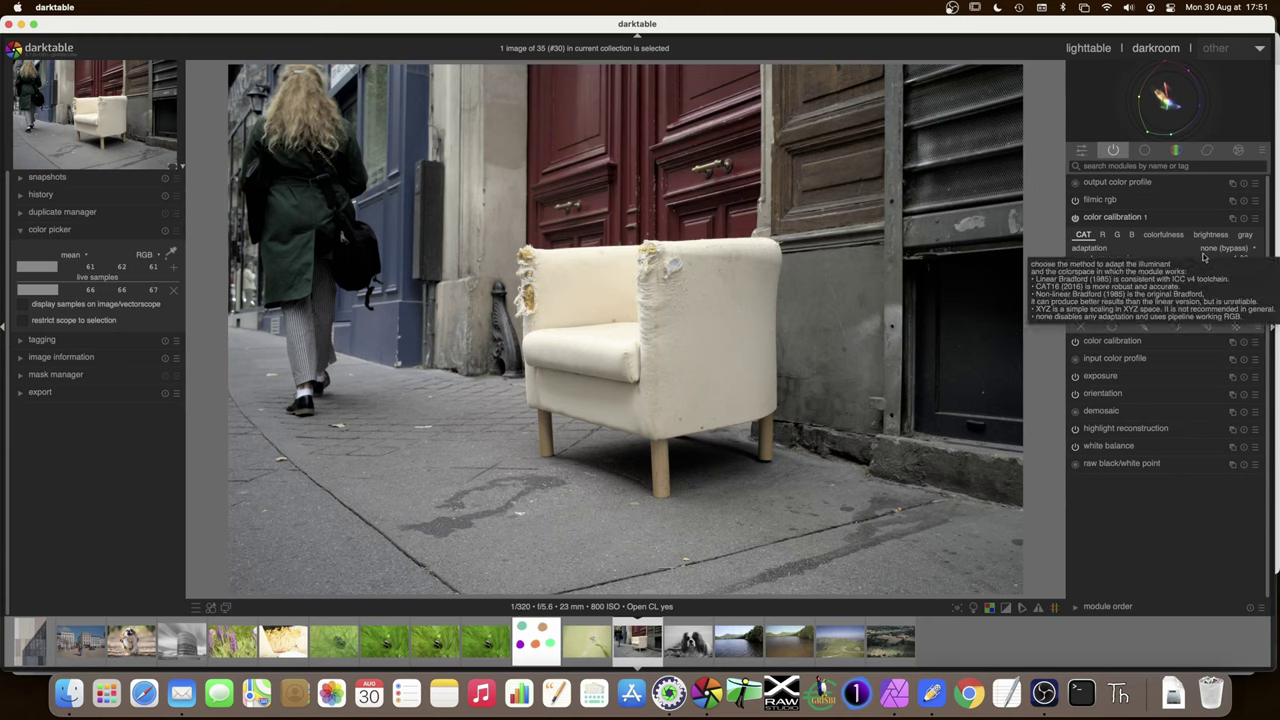
left_click(1102, 234)
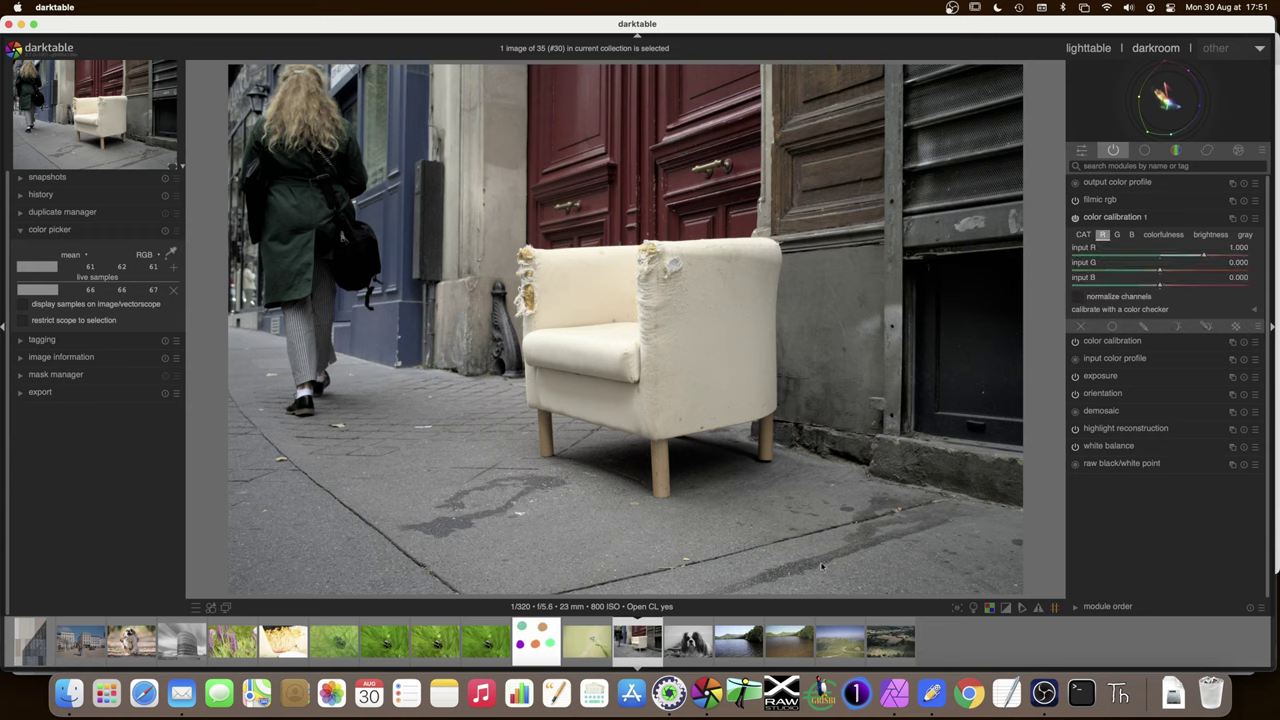
left_click(893, 693)
Step: Fit the canvas, mix a dark brown brush colour, and paint a dab at upper left
key("super+1")
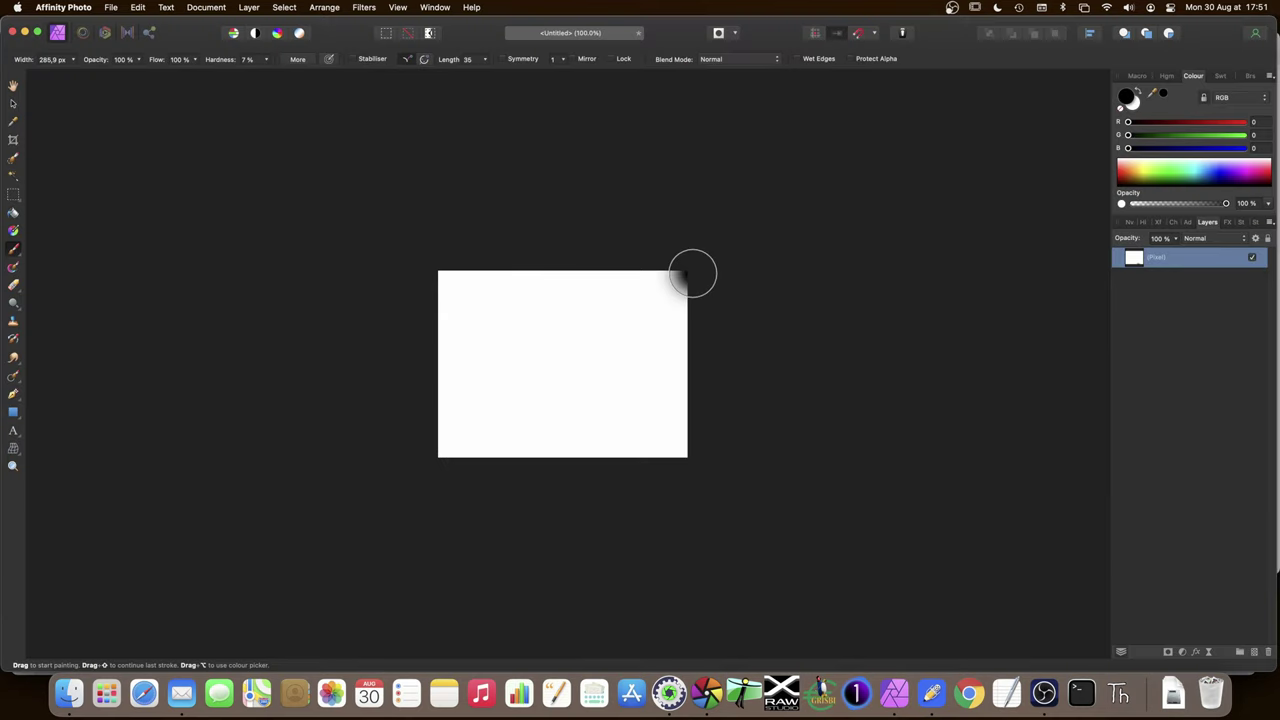
key("super+0")
key("super+z")
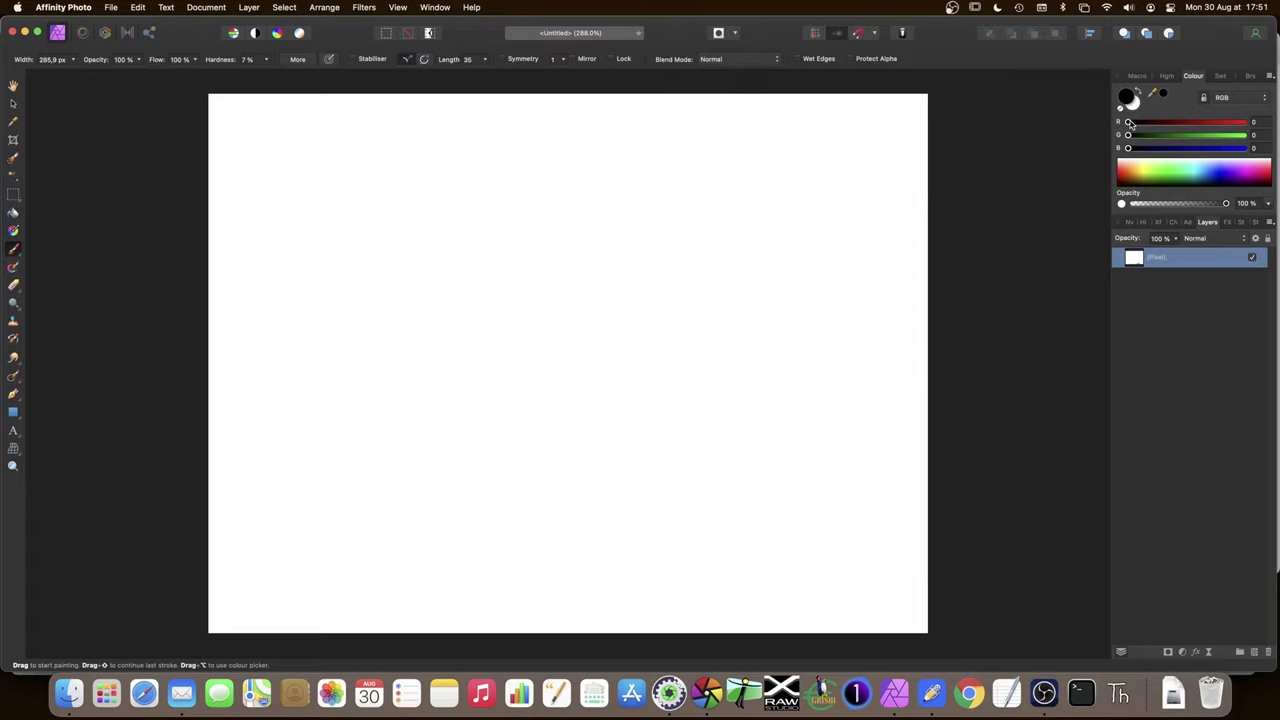
left_click_drag(1140, 124, 1164, 126)
left_click_drag(1164, 126, 1146, 137)
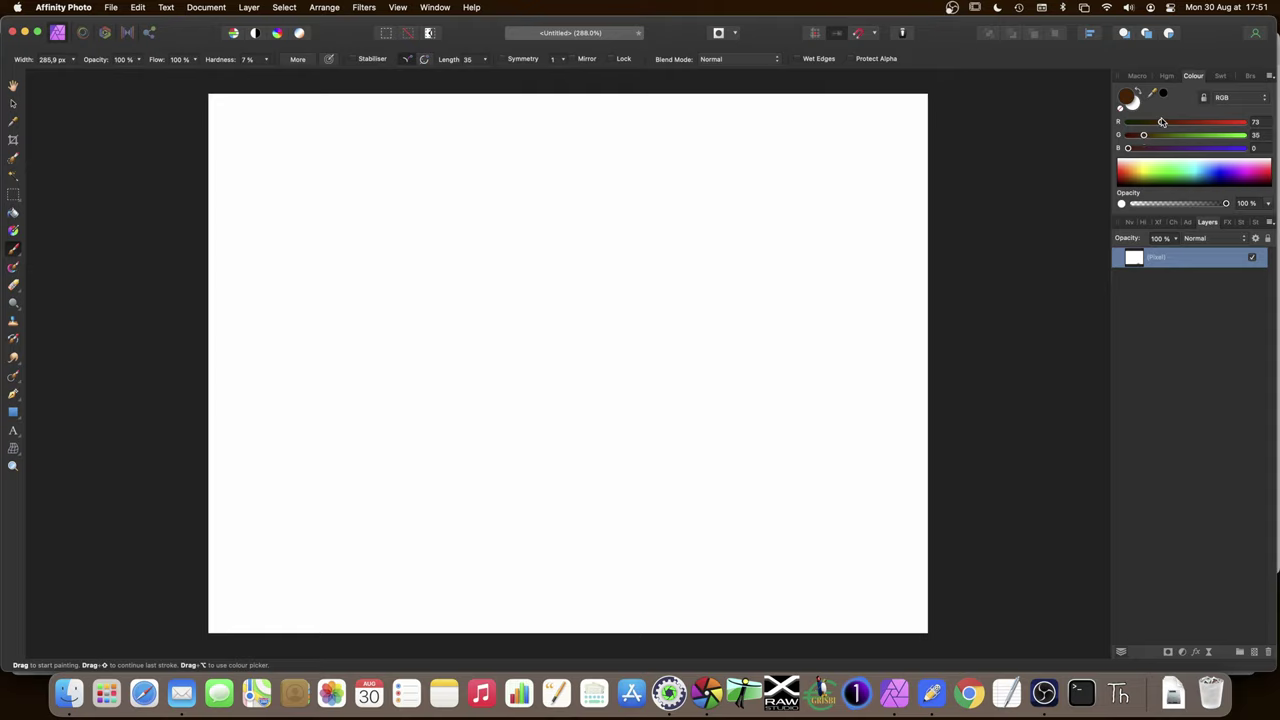
mouse_move(440, 240)
left_mouse_down()
mouse_move(349, 220)
mouse_move(380, 255)
left_mouse_up()
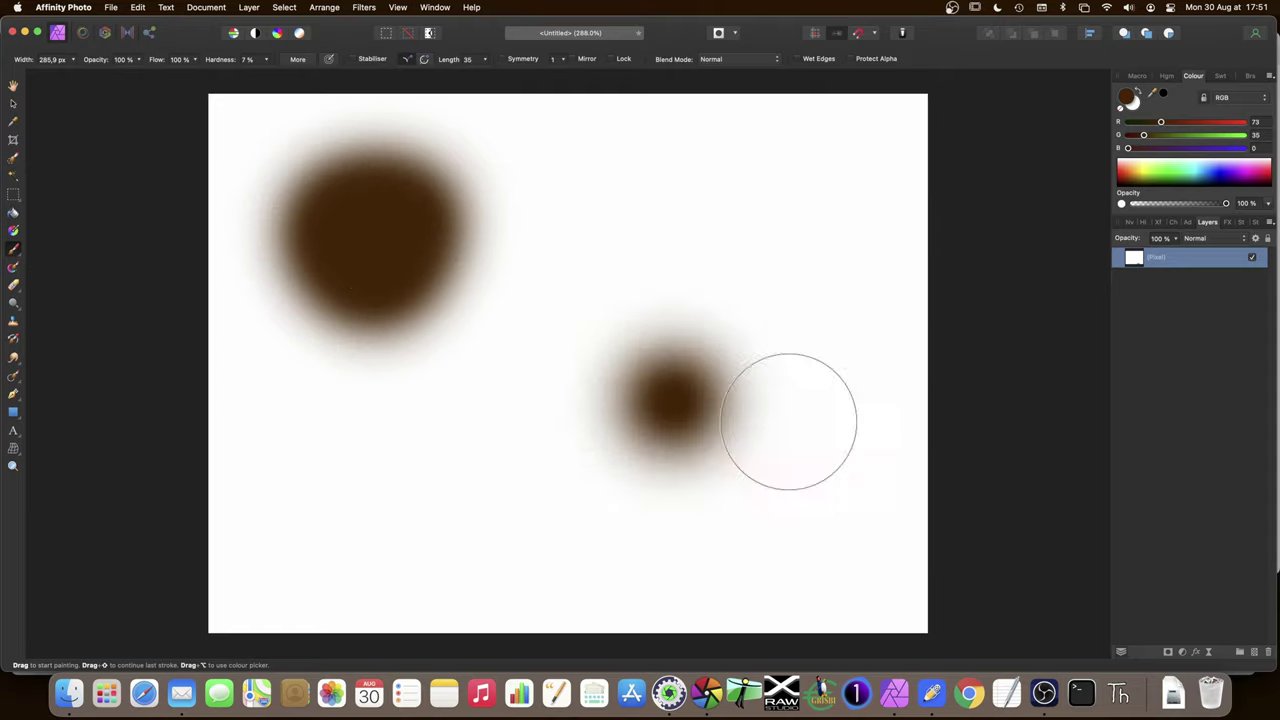
Step: Undo a stray dab, then paint a lighter brown dab and a tan dab
key("super+z")
mouse_move(1161, 123)
left_mouse_down()
mouse_move(1172, 123)
mouse_move(1138, 148)
left_mouse_up()
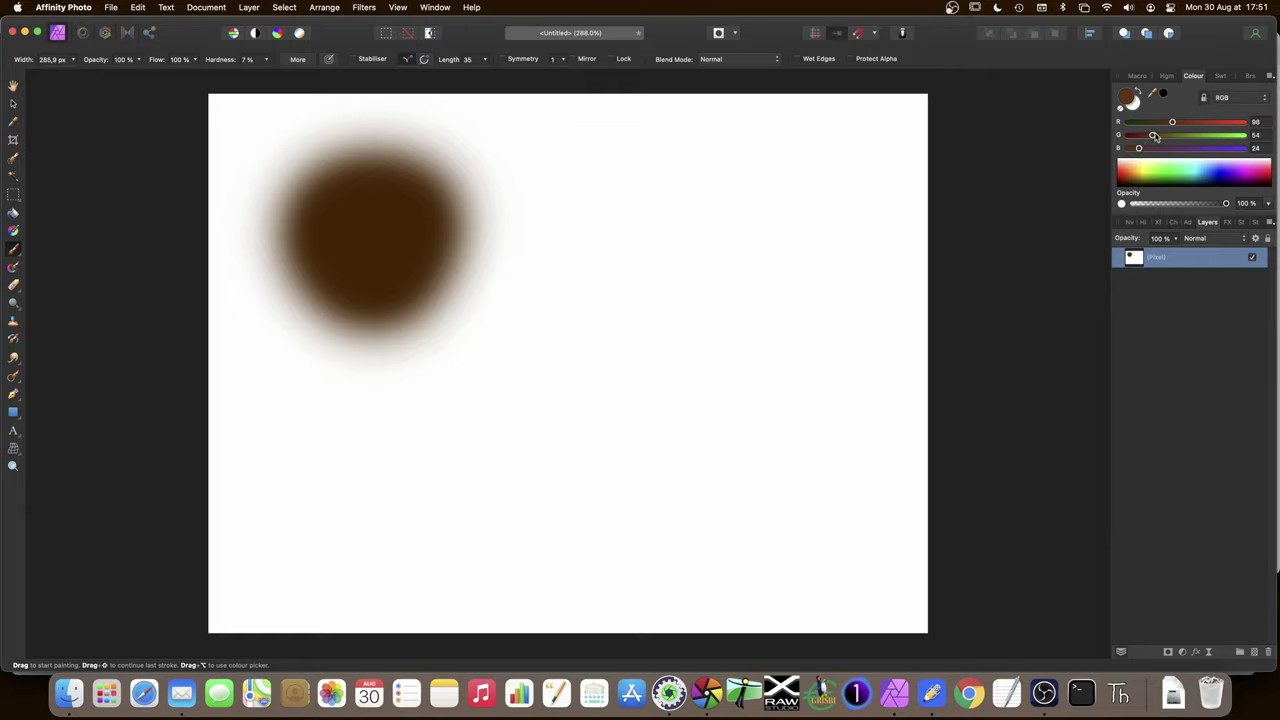
left_click_drag(586, 229, 620, 240)
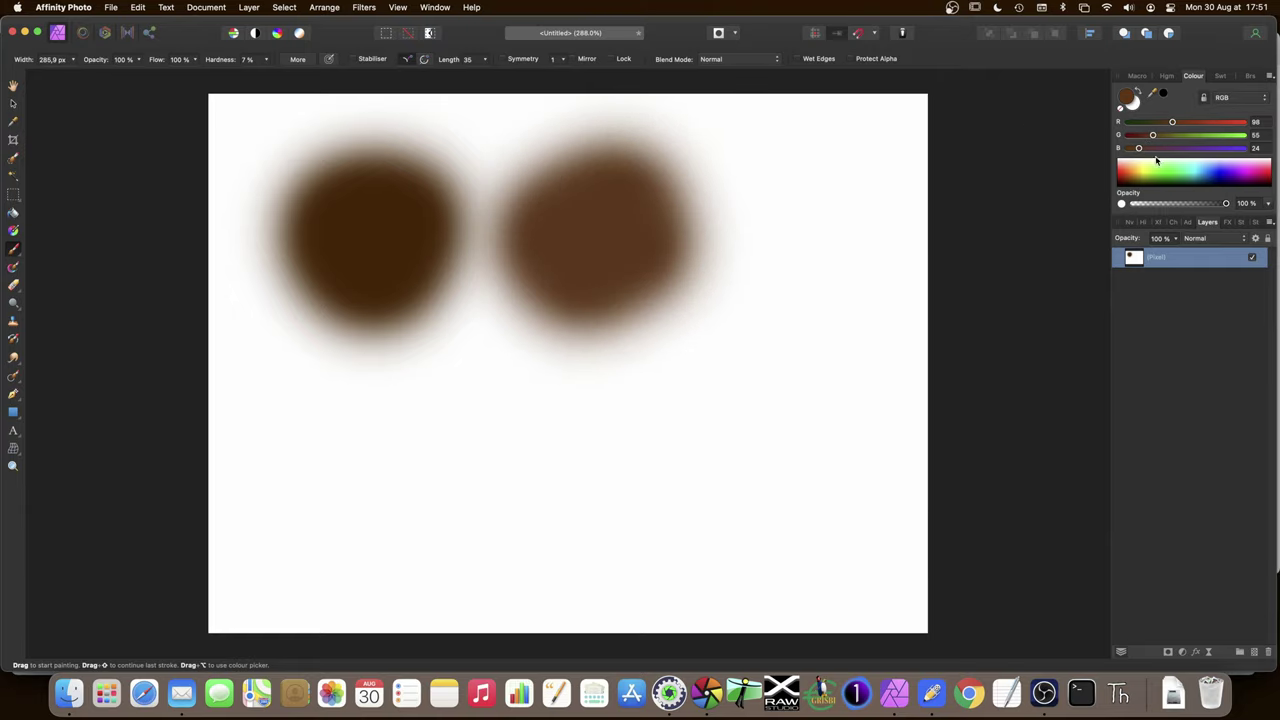
mouse_move(1172, 120)
left_mouse_down()
mouse_move(1201, 122)
mouse_move(1153, 149)
left_mouse_up()
mouse_move(850, 226)
left_mouse_down()
mouse_move(814, 209)
mouse_move(820, 228)
left_mouse_up()
Step: Add brown strokes below and between the dabs, undoing the last, ending at RGB 161, 106, 64
left_click_drag(1180, 138, 1176, 136)
mouse_move(825, 290)
left_mouse_down()
mouse_move(760, 334)
mouse_move(786, 318)
left_mouse_up()
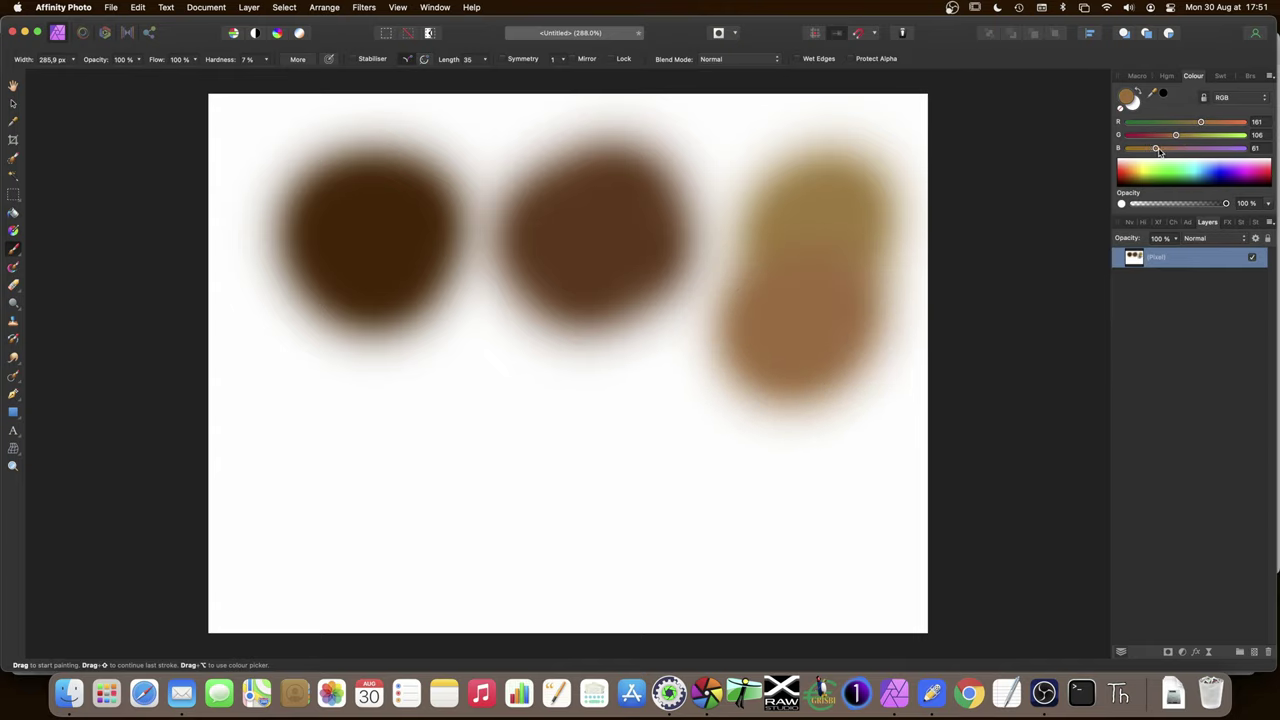
left_click_drag(660, 318, 643, 329)
left_click_drag(790, 410, 803, 423)
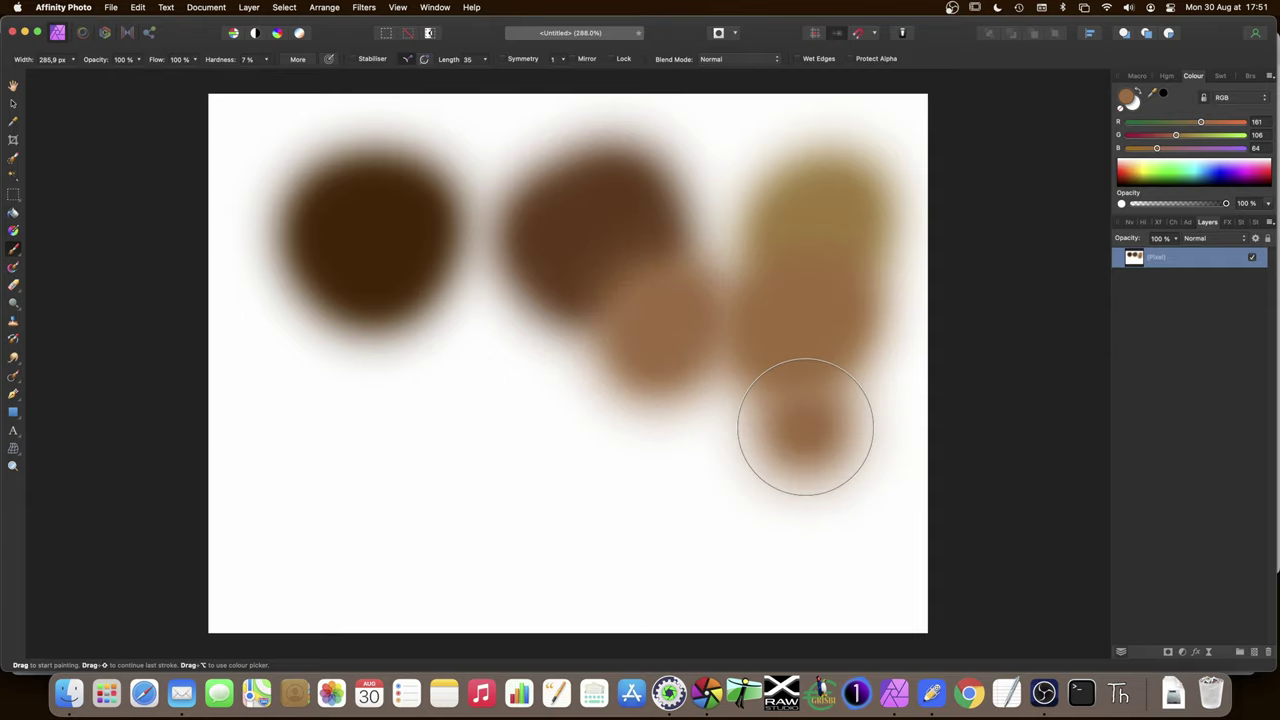
key("cmd+z")
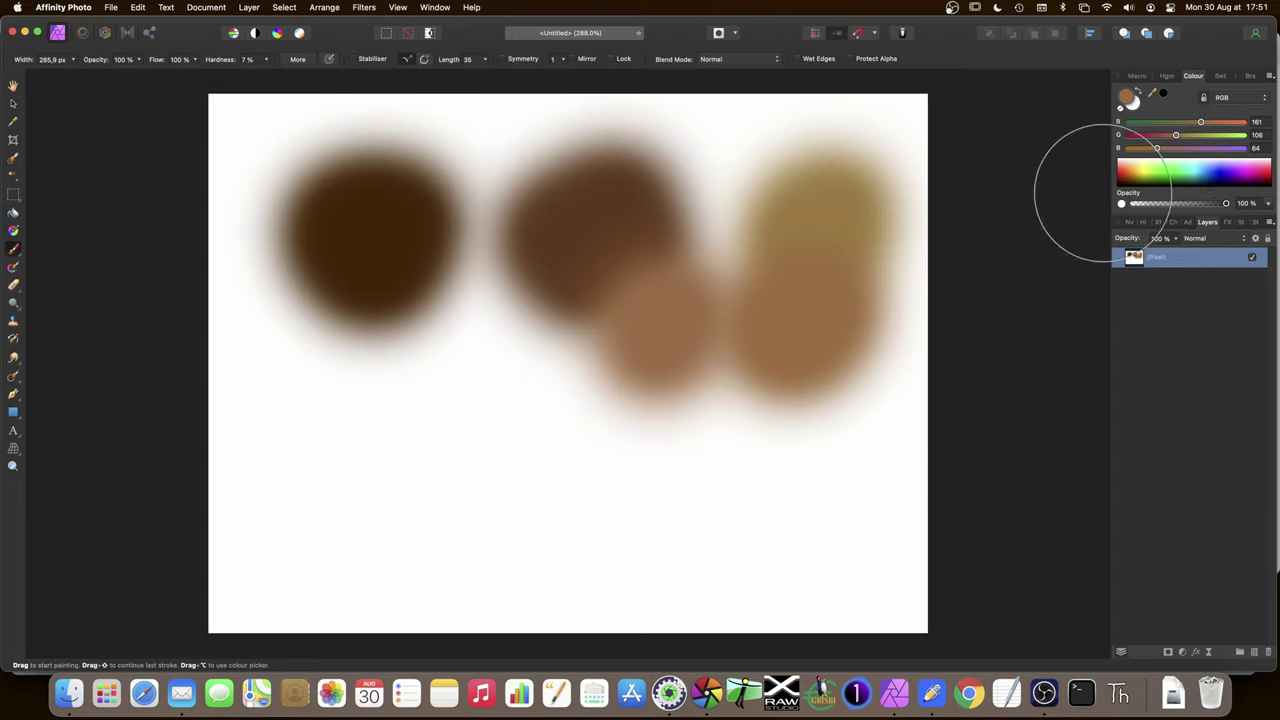
left_click(706, 695)
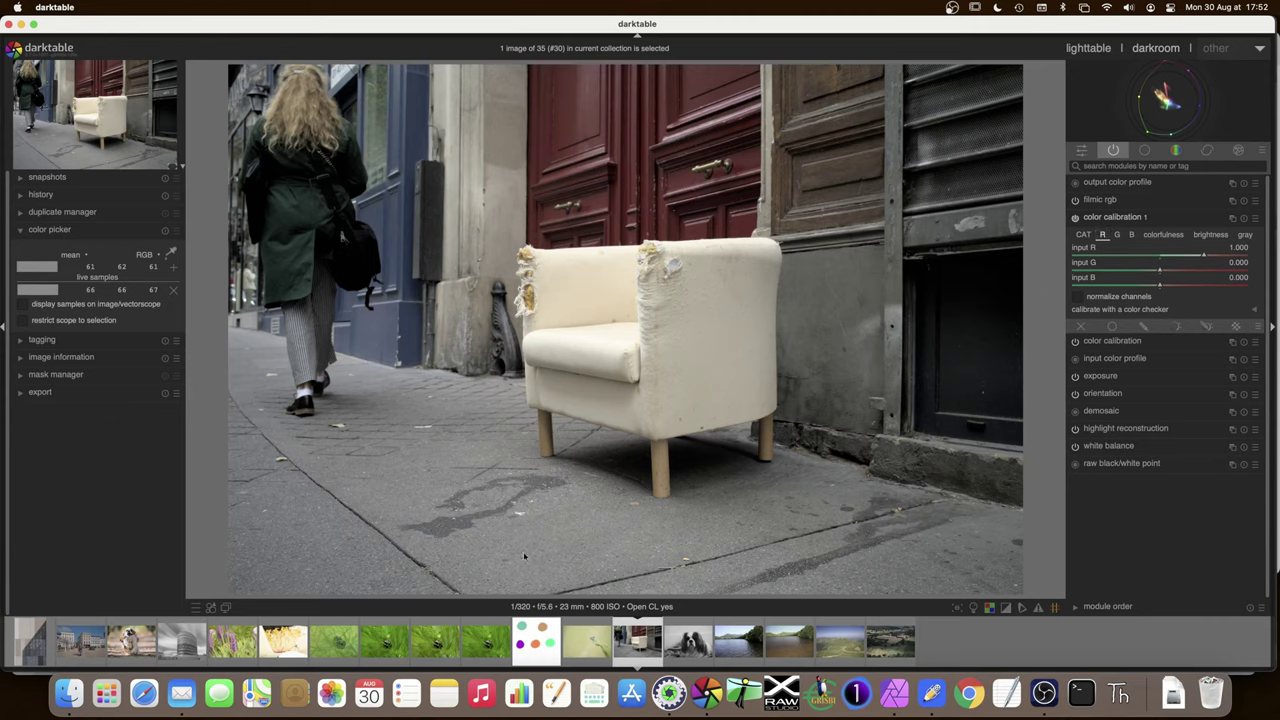
Step: Store the grey pavement and blue door colours as picker samples, removing the 66 66 67 sample
mouse_move(100, 292)
left_click(173, 267)
left_click(171, 254)
left_click(376, 329)
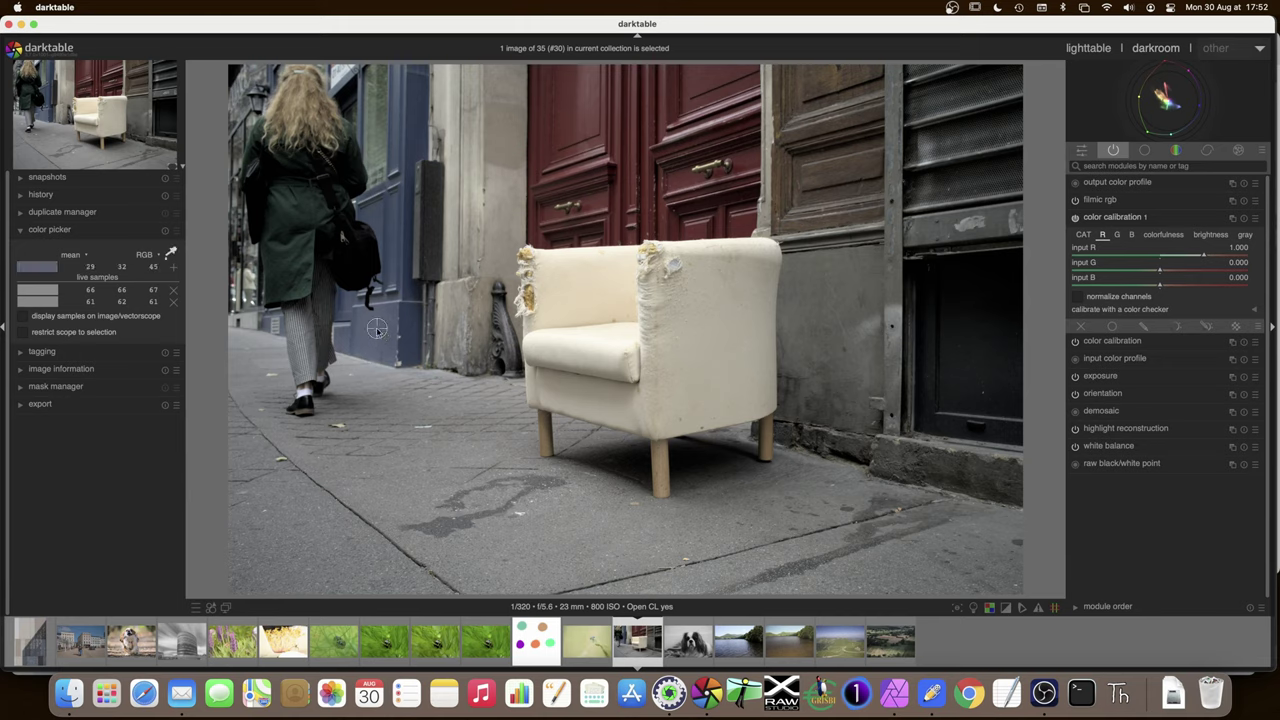
left_click(173, 291)
left_click(173, 267)
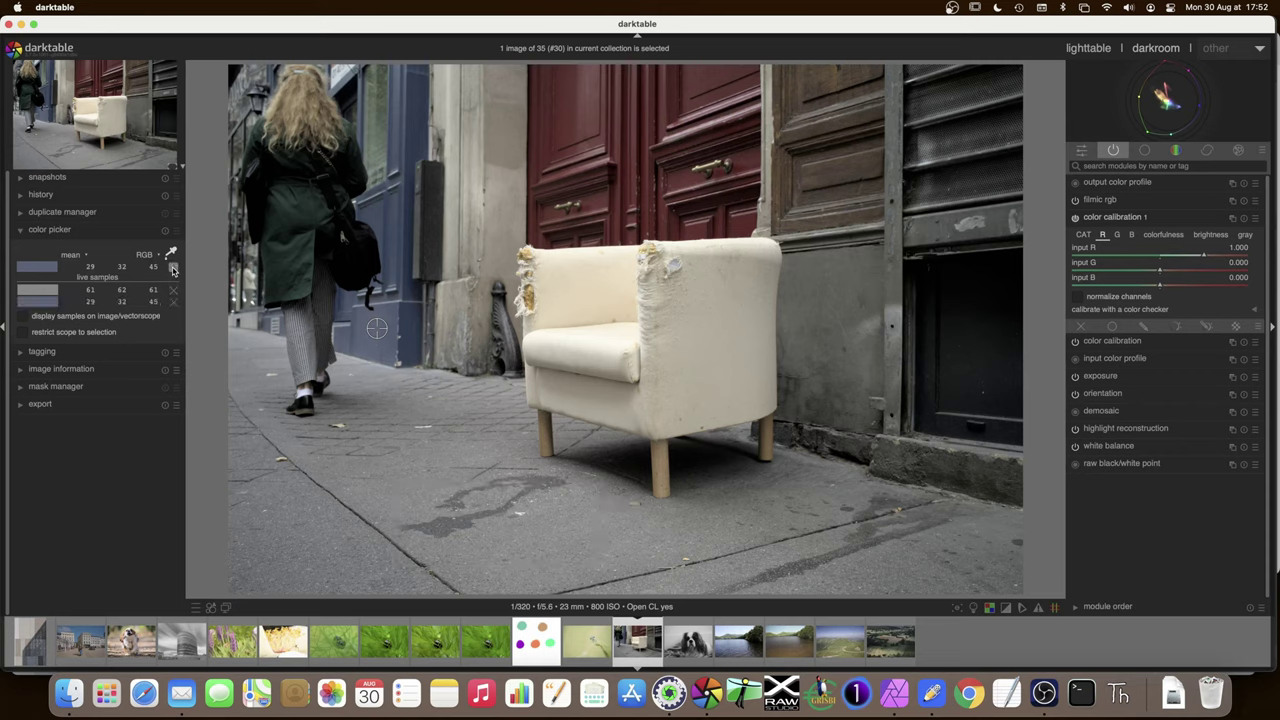
Step: Sample the red door colour and store it
left_click(583, 127)
left_click(173, 267)
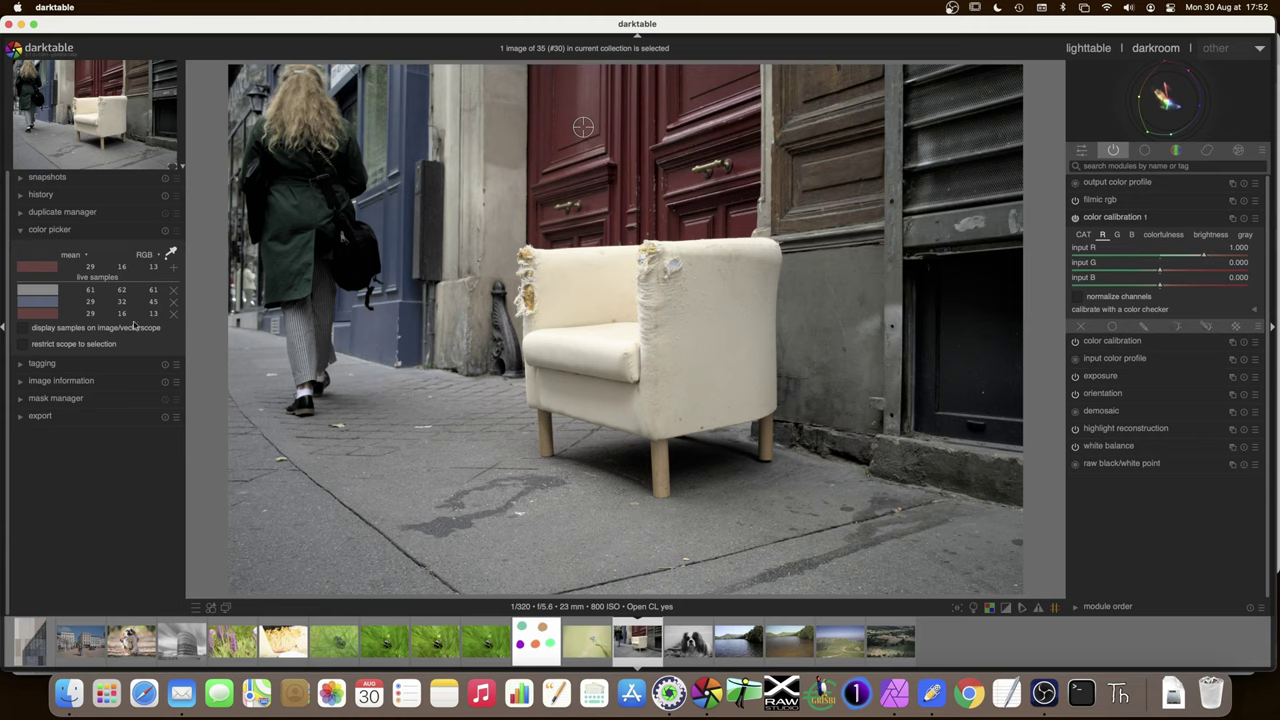
mouse_move(55, 292)
mouse_move(83, 315)
mouse_move(128, 314)
Step: Mix green into the red channel, compare with the instance toggled off, then ease it to 0.284
left_click_drag(1160, 272, 1180, 274)
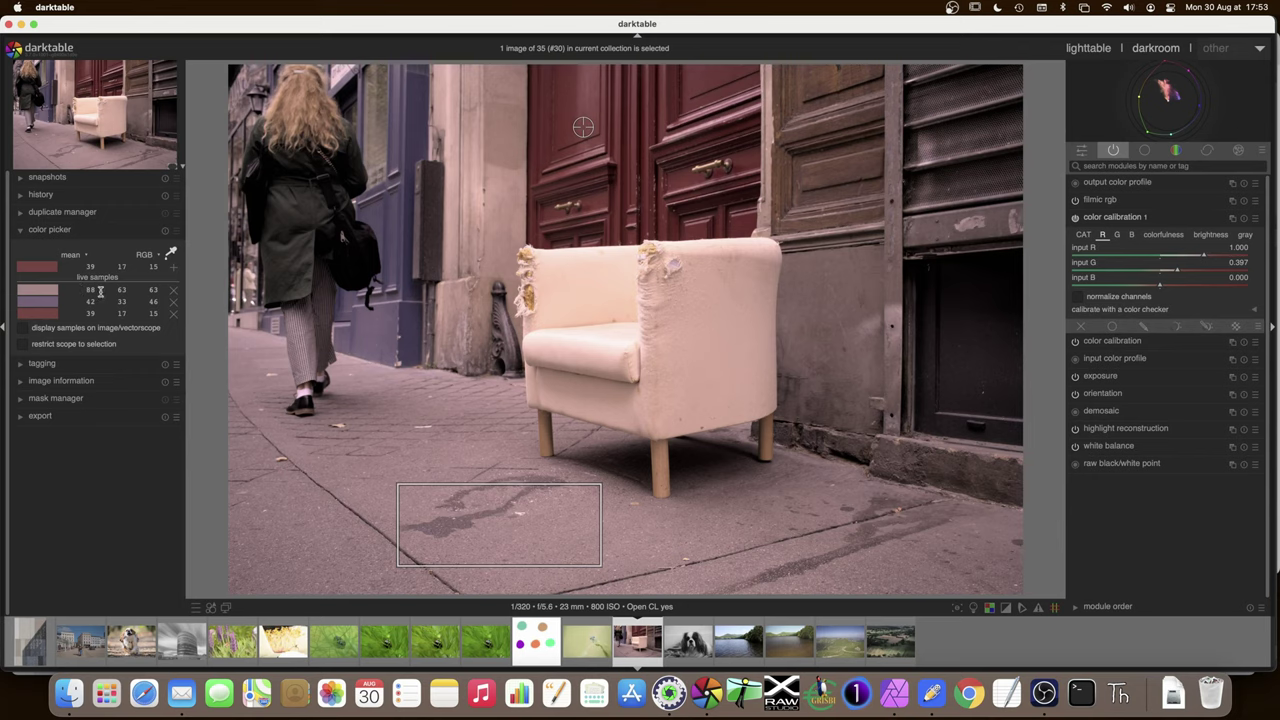
left_click(1075, 218)
left_click(1075, 218)
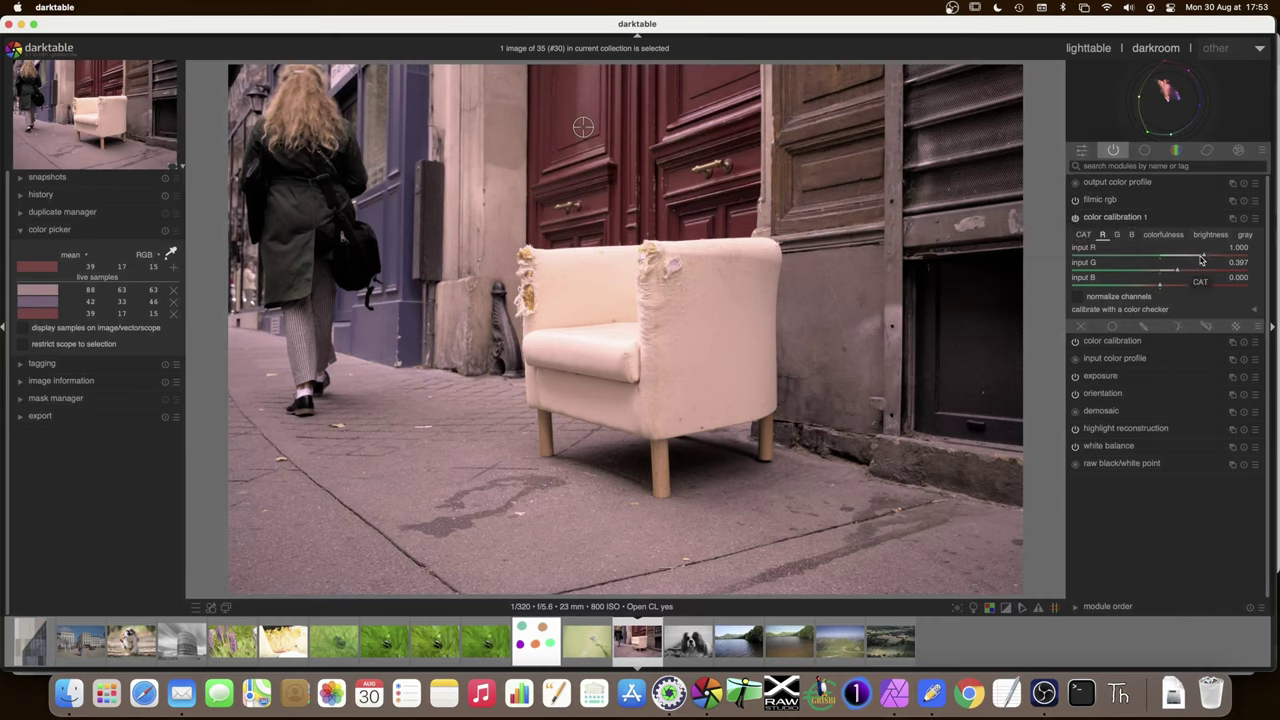
left_click_drag(1194, 268, 1173, 274)
Step: Raise the green channel's input G to about 1.106, leaving R and B at 0.000
left_click(1117, 235)
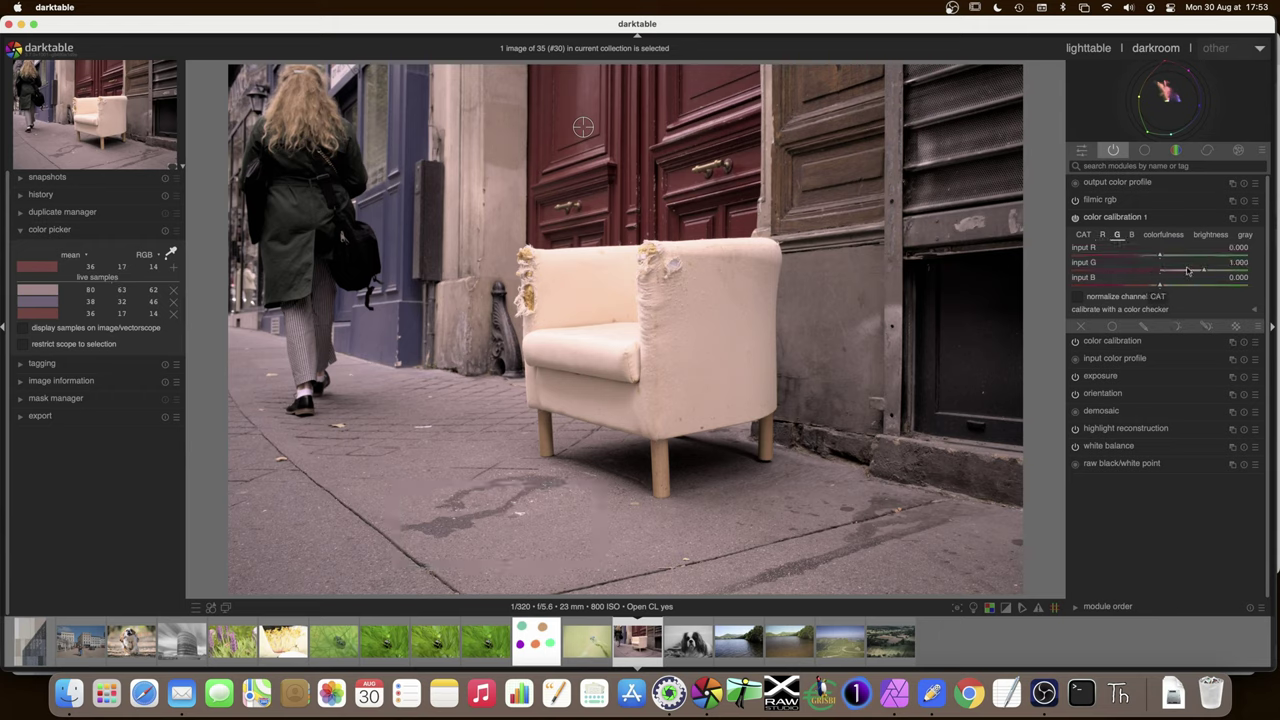
scroll(1206, 273, "up", 2)
scroll(1208, 274, "up", 2)
mouse_move(48, 301)
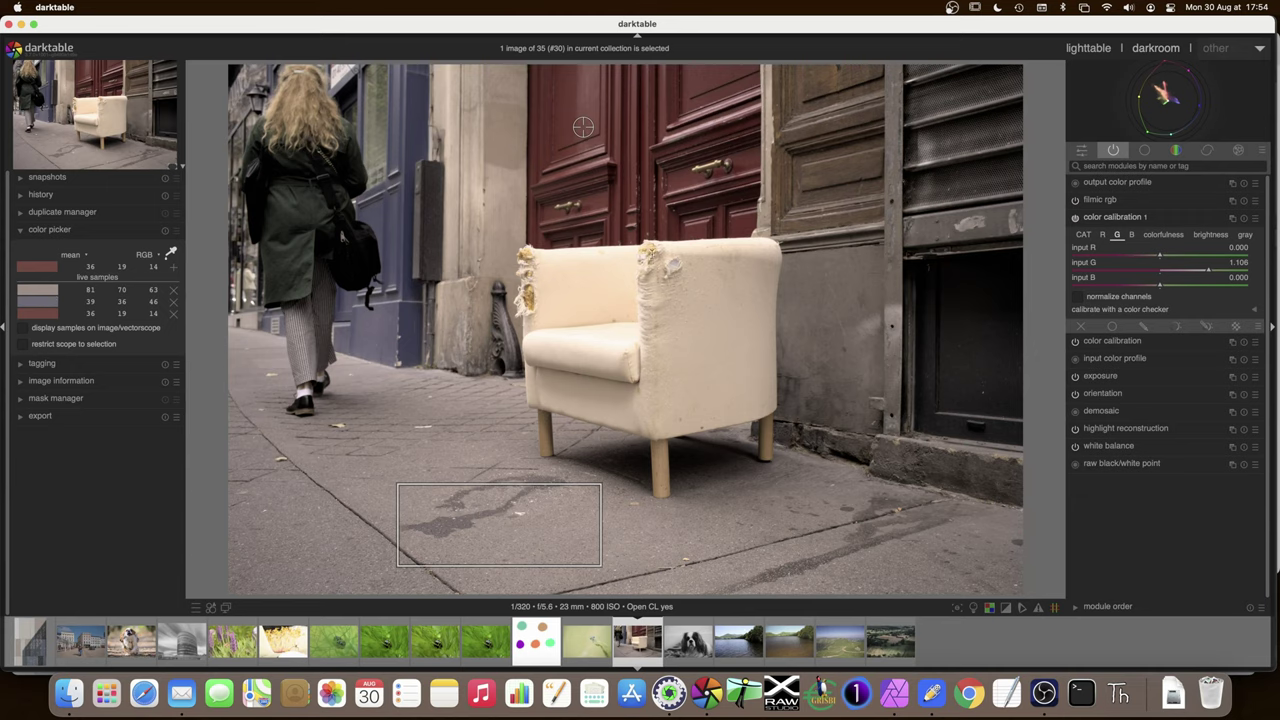
Step: Toggle color calibration 1 off and on repeatedly for a before/after comparison, leaving it on
left_click(1075, 217)
left_click(1075, 218)
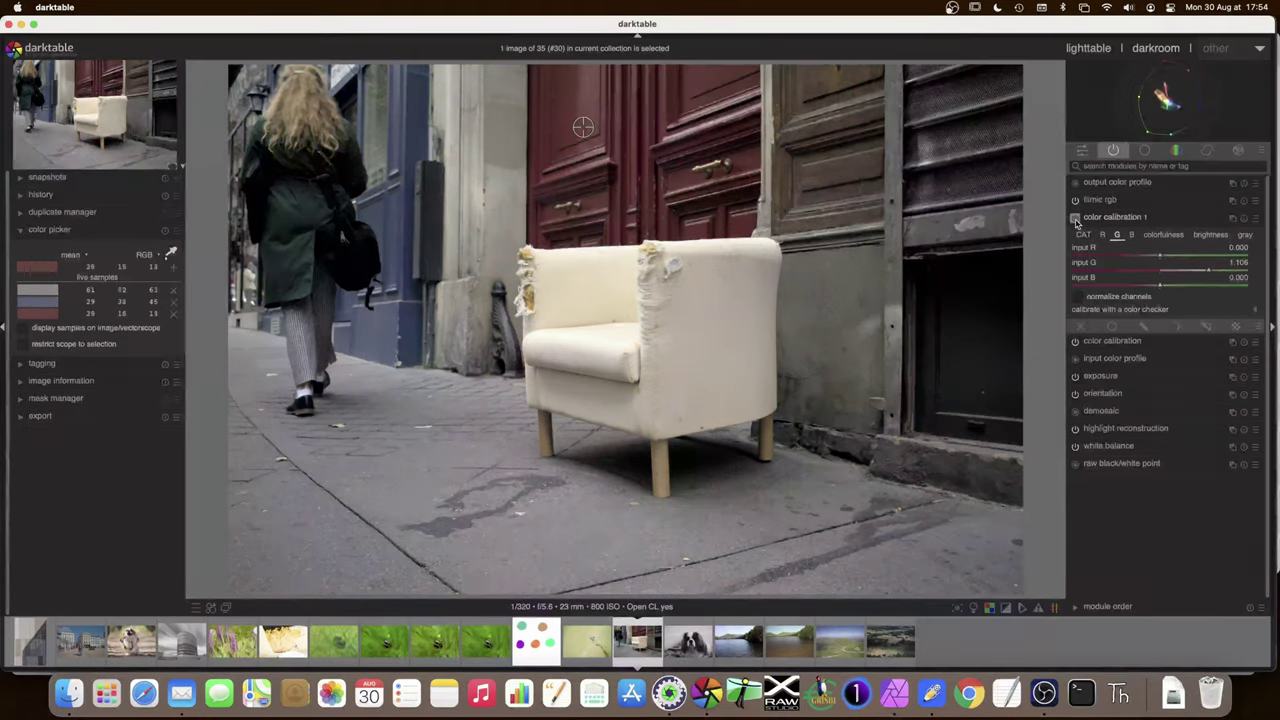
left_click(1075, 218)
left_click(1075, 218)
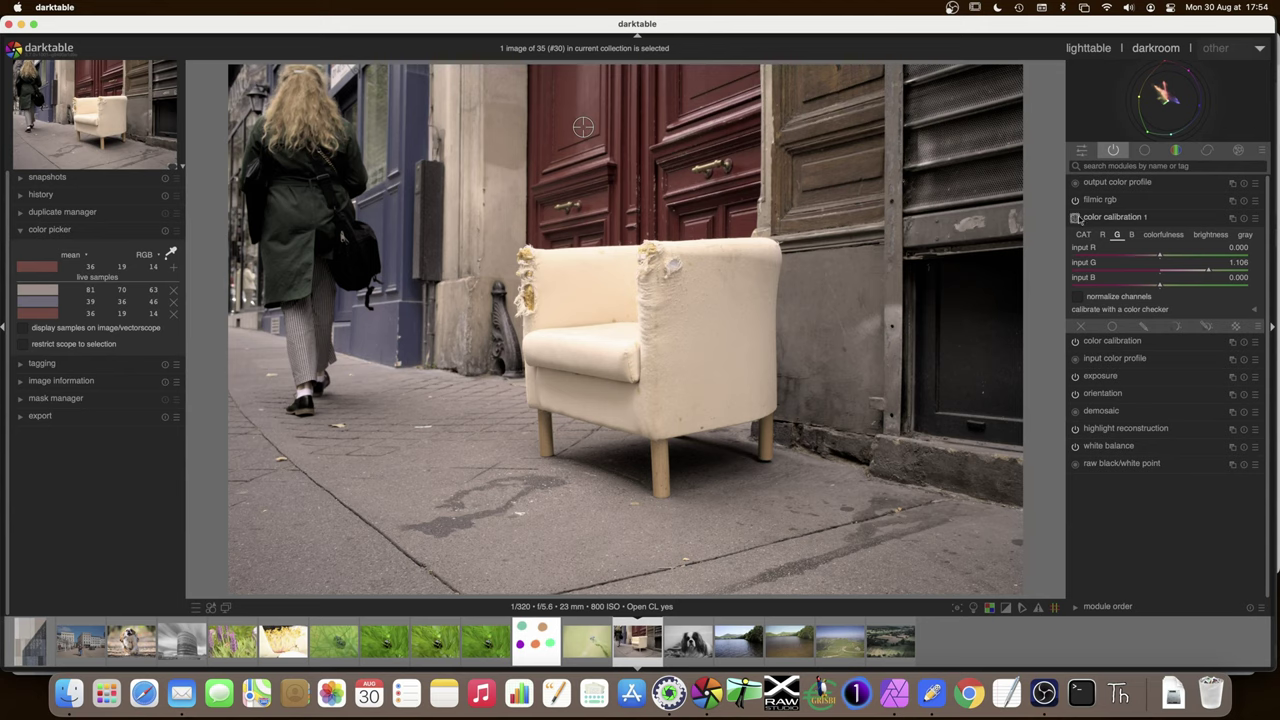
left_click(1076, 218)
left_click(1076, 218)
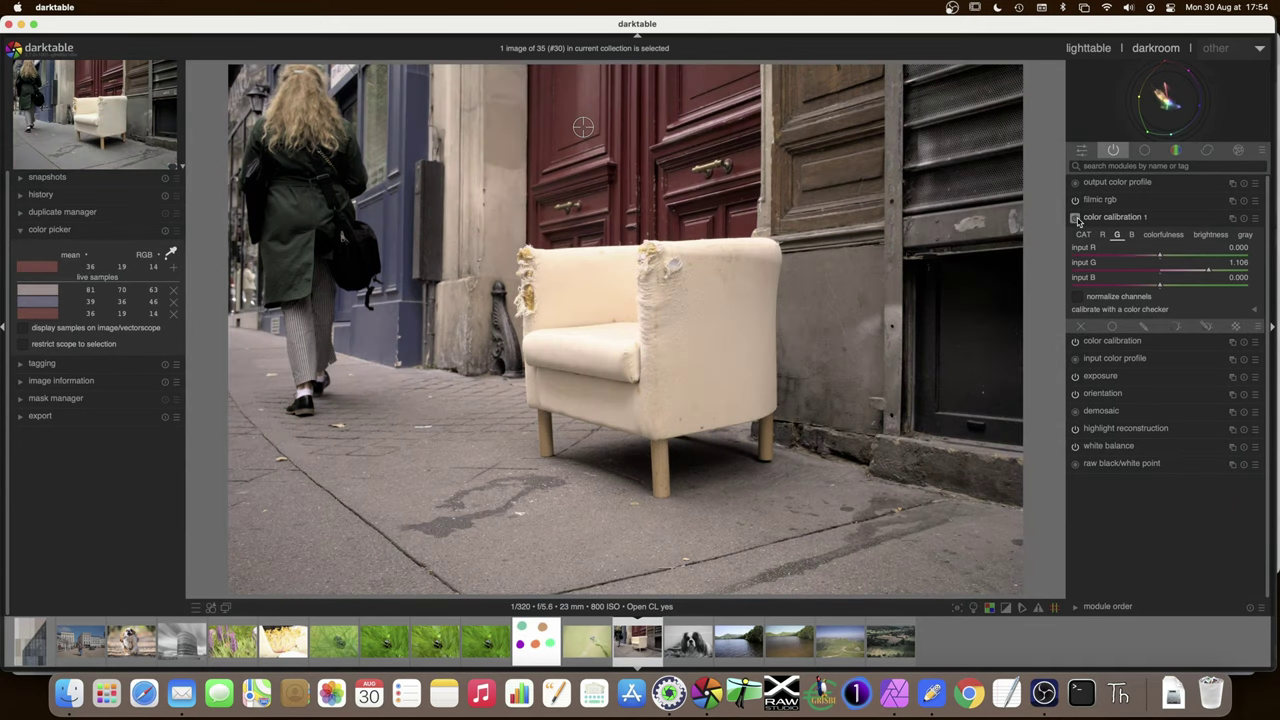
Step: Try the brightness tab's red and green input sliders, then reset both to 0.000
left_click(1208, 237)
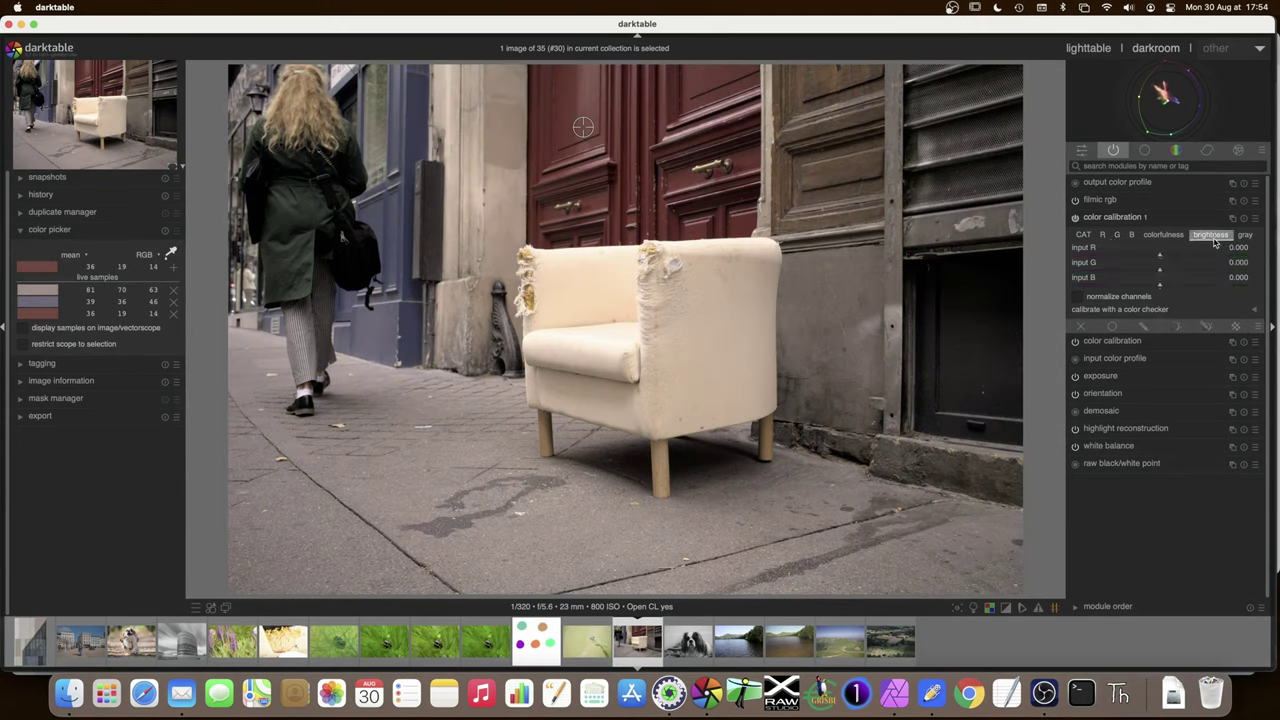
left_click(1147, 256)
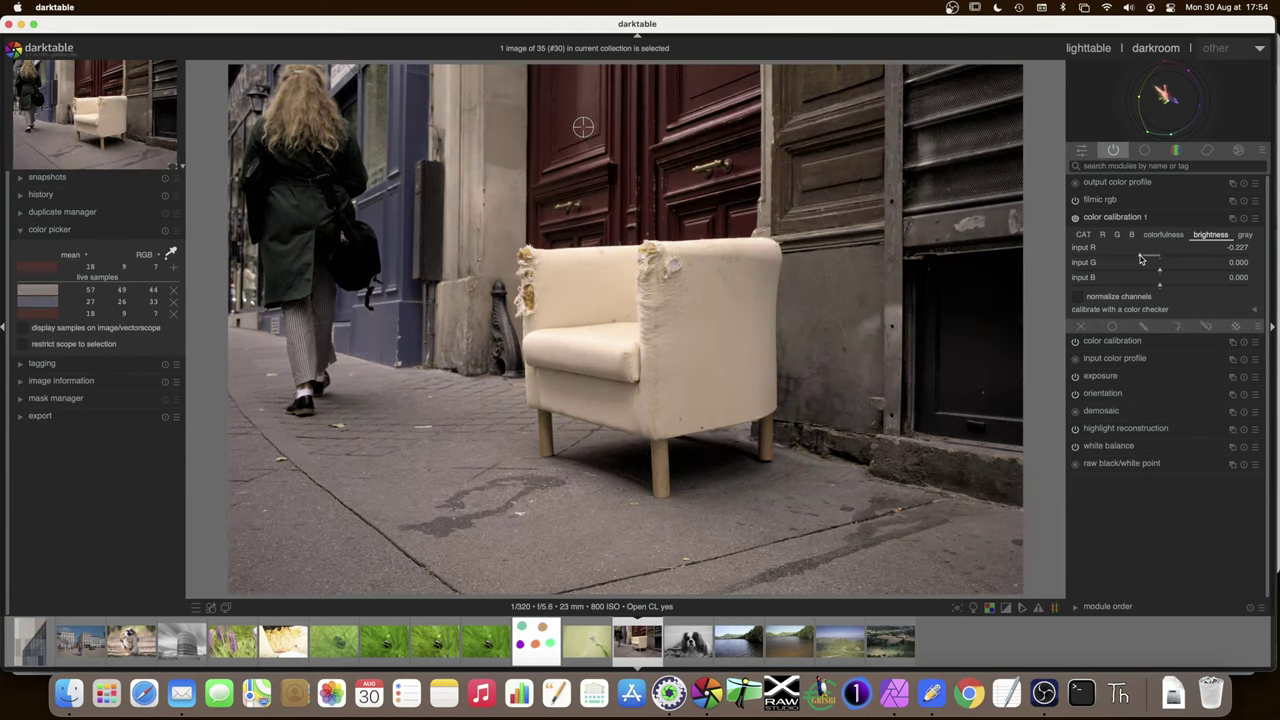
left_click_drag(1147, 258, 1150, 259)
left_click(1152, 266)
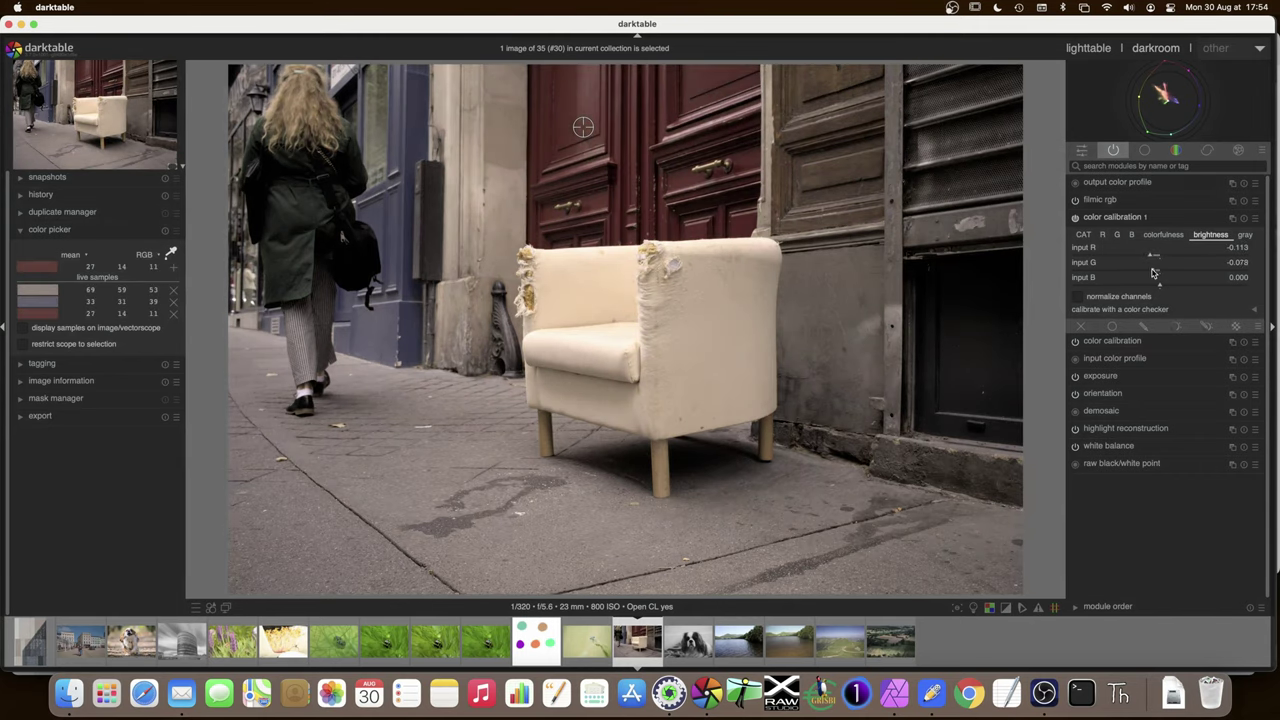
double_click(1155, 262)
double_click(1152, 248)
Step: Show the R tab, where red mixes input R 1.000 and input G 0.284
left_click(1103, 234)
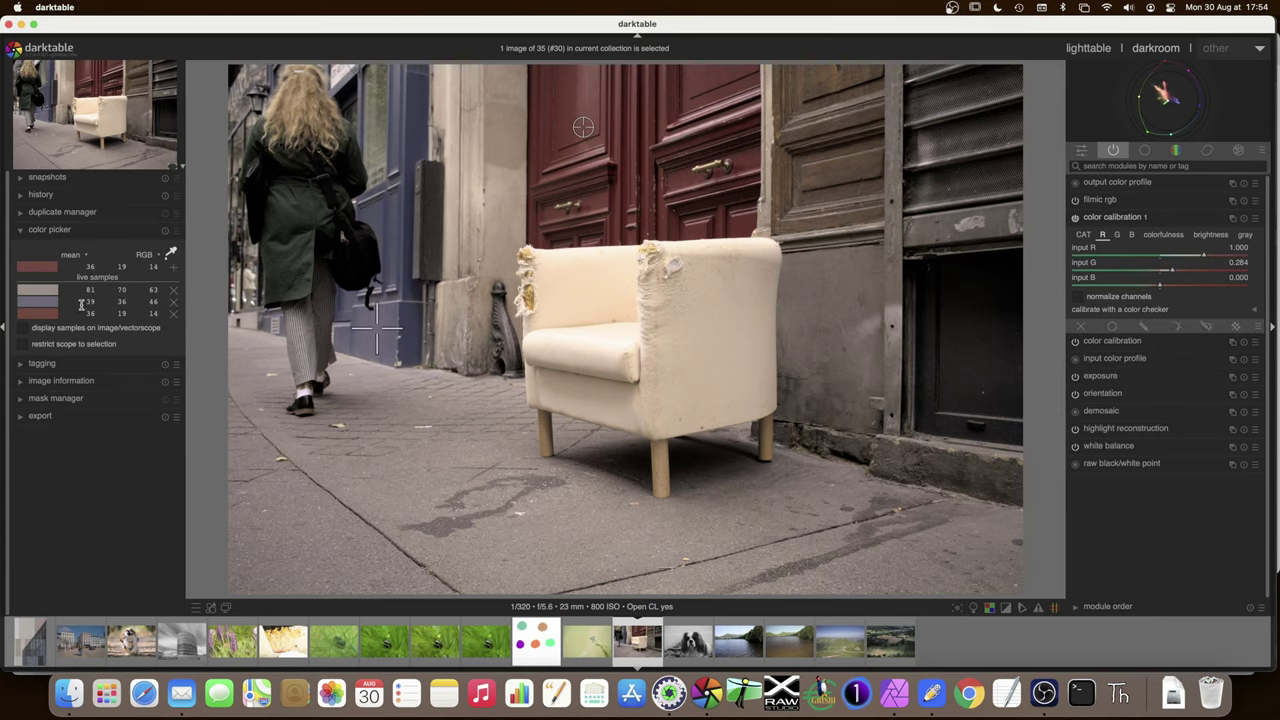
mouse_move(88, 290)
mouse_move(157, 289)
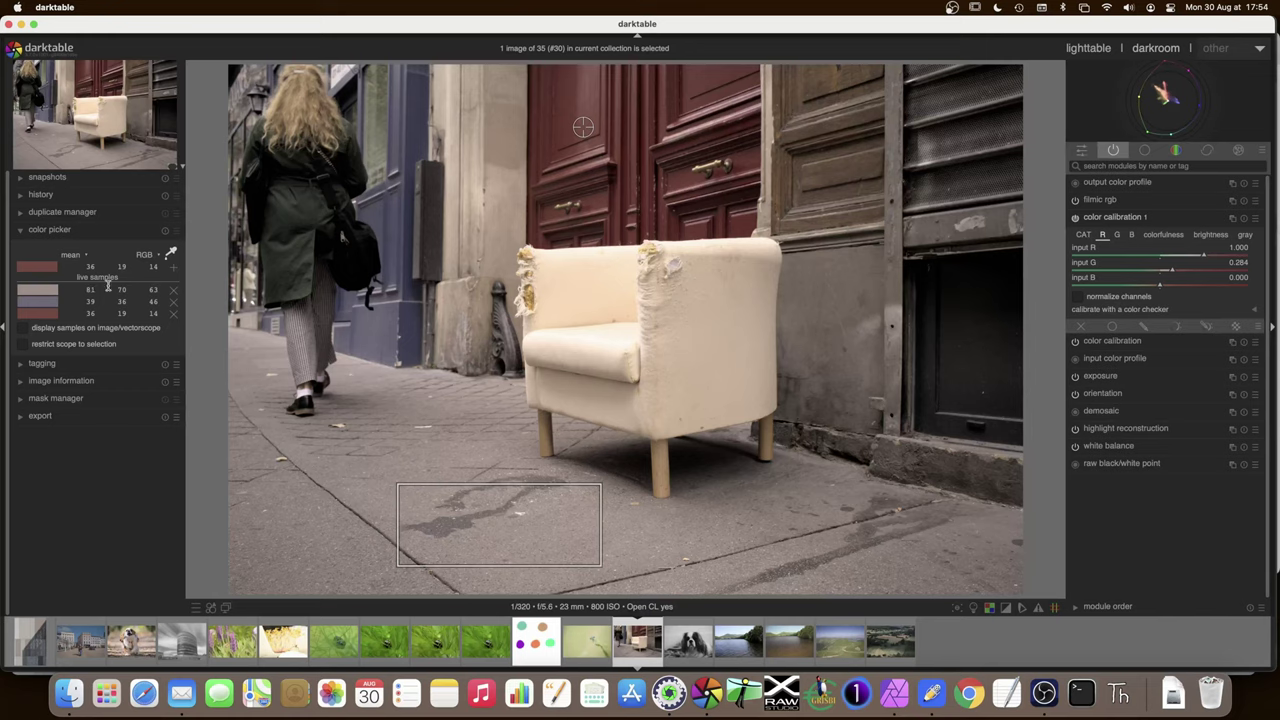
Step: Reset the red channel's input G, then set the green channel's input G to about 1.0
left_click(1244, 219)
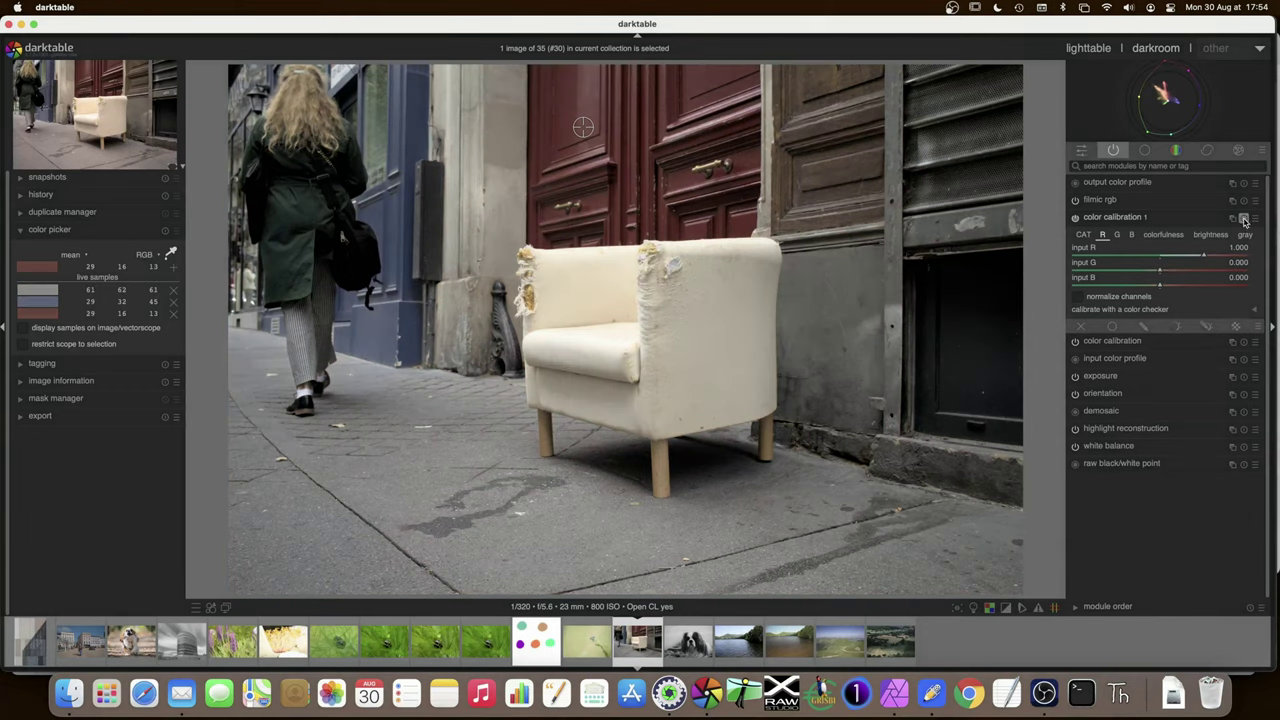
left_click(1165, 273)
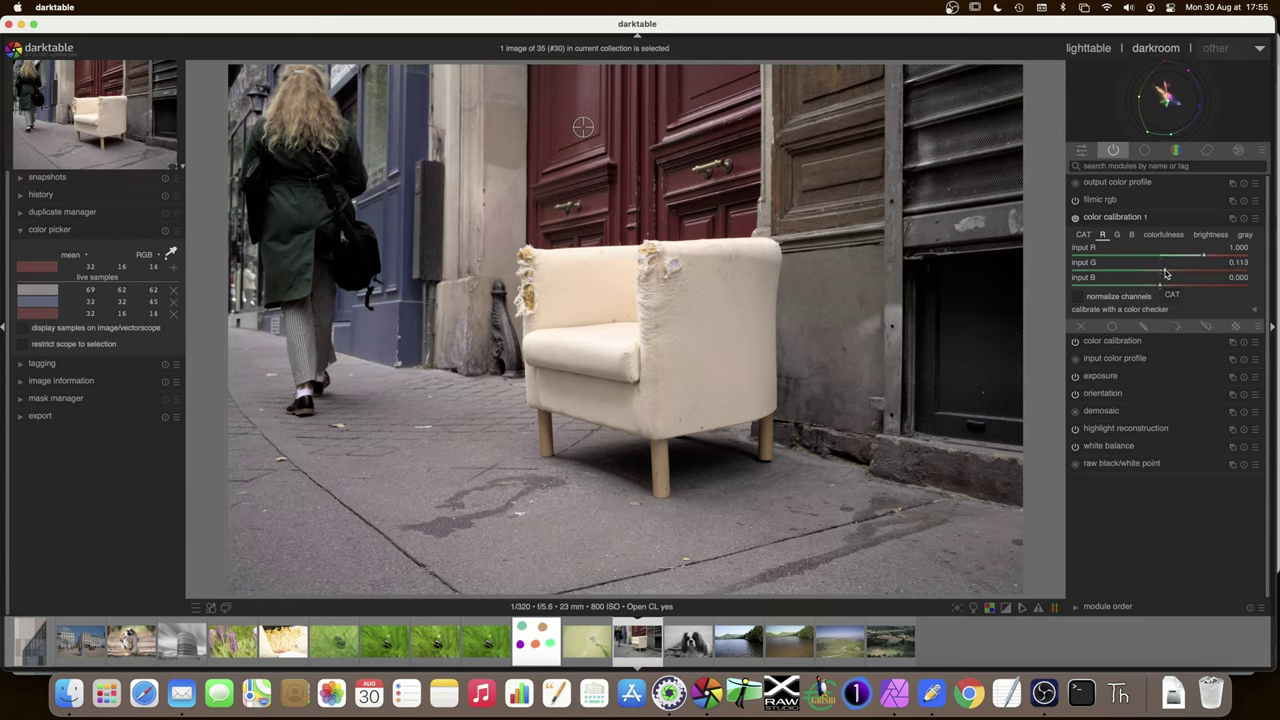
left_click_drag(1165, 273, 1168, 273)
left_click(1117, 236)
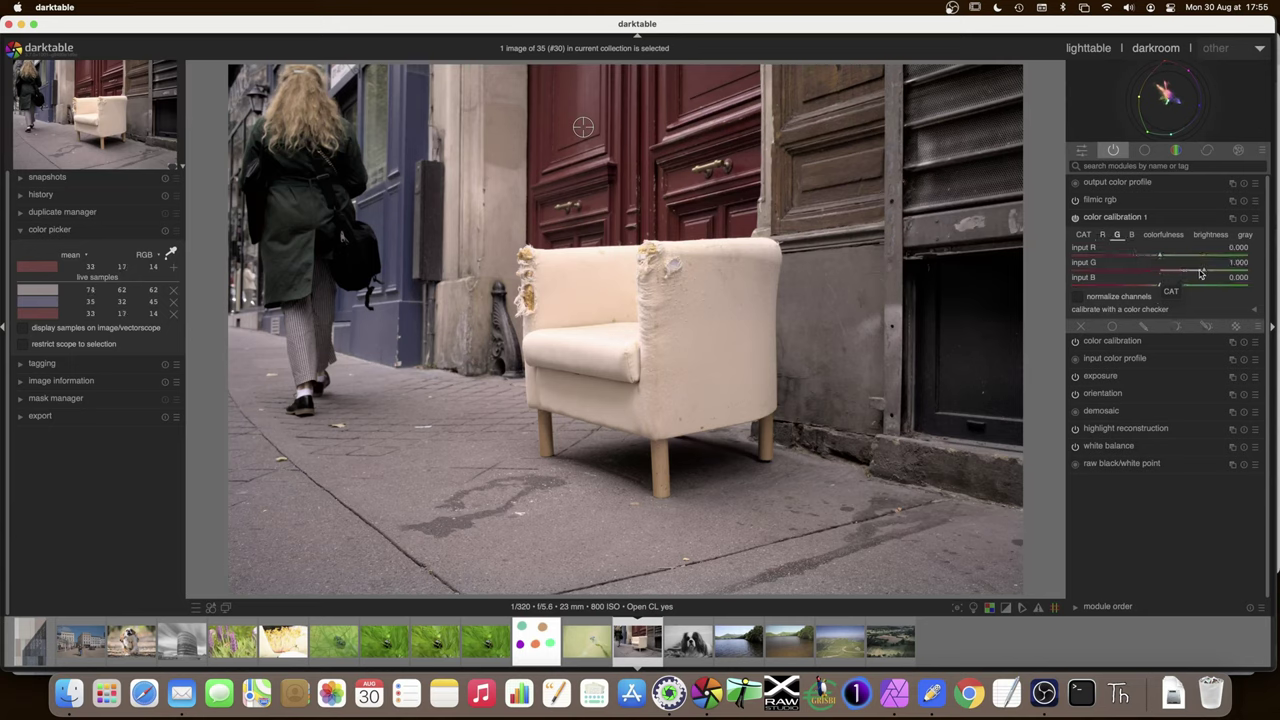
left_click(1205, 273)
left_click_drag(1205, 273, 1206, 273)
Step: Set the blue channel's input G to -0.142 and compare with the module toggled off and on
left_click(1131, 236)
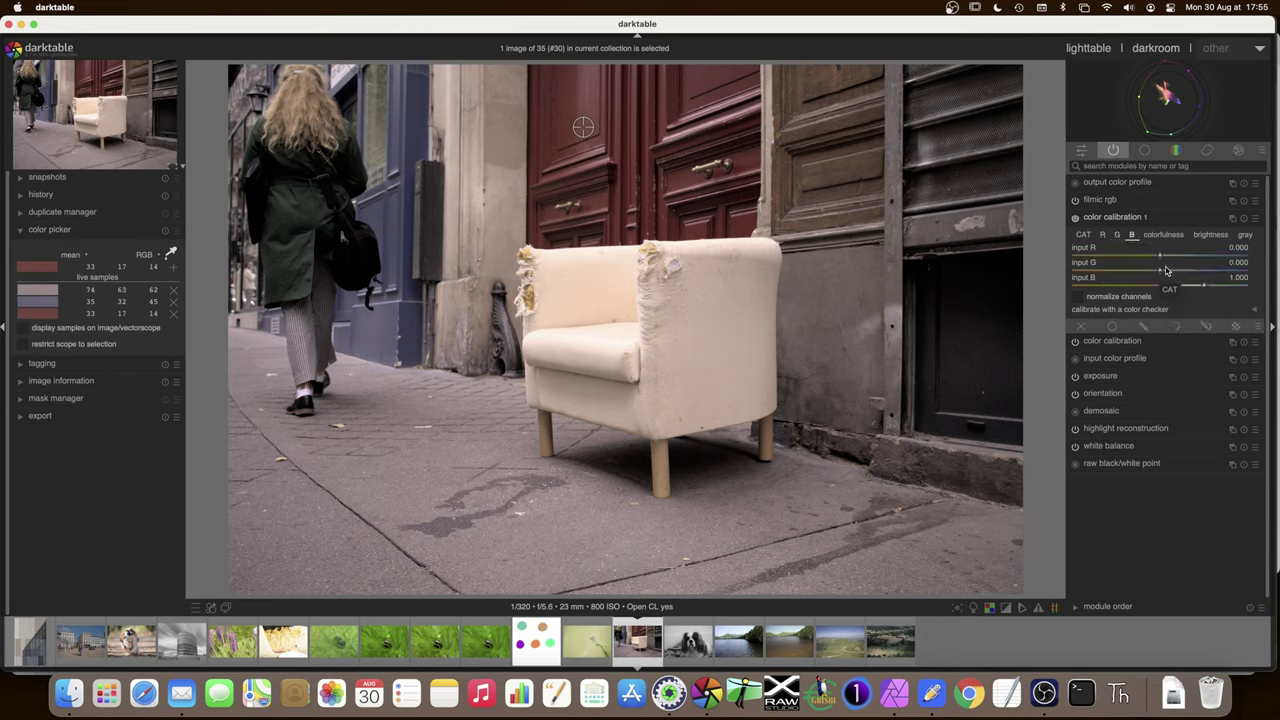
scroll(1157, 273, "down", 3)
scroll(1157, 273, "down", 6)
left_click(1077, 219)
left_click(1076, 220)
Step: Enable color balance rgb from the color module group and expand its 4 ways controls
left_click(1176, 150)
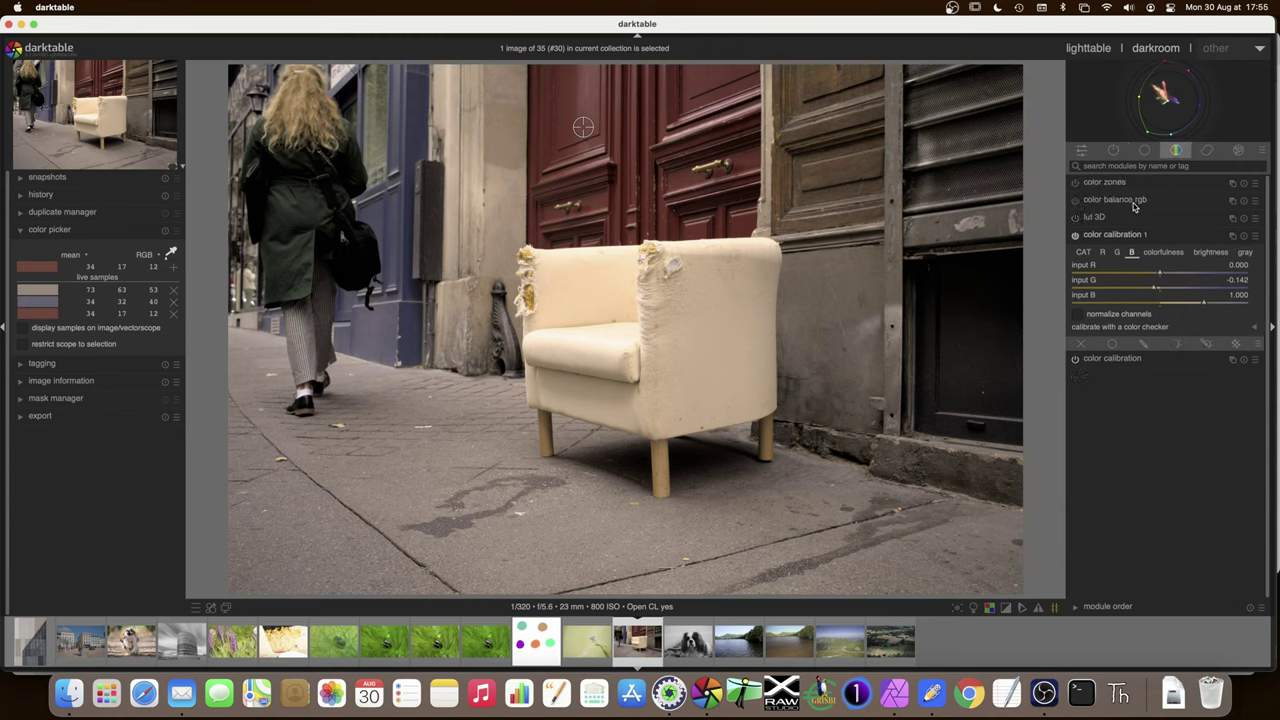
left_click(1075, 200)
left_click(1113, 202)
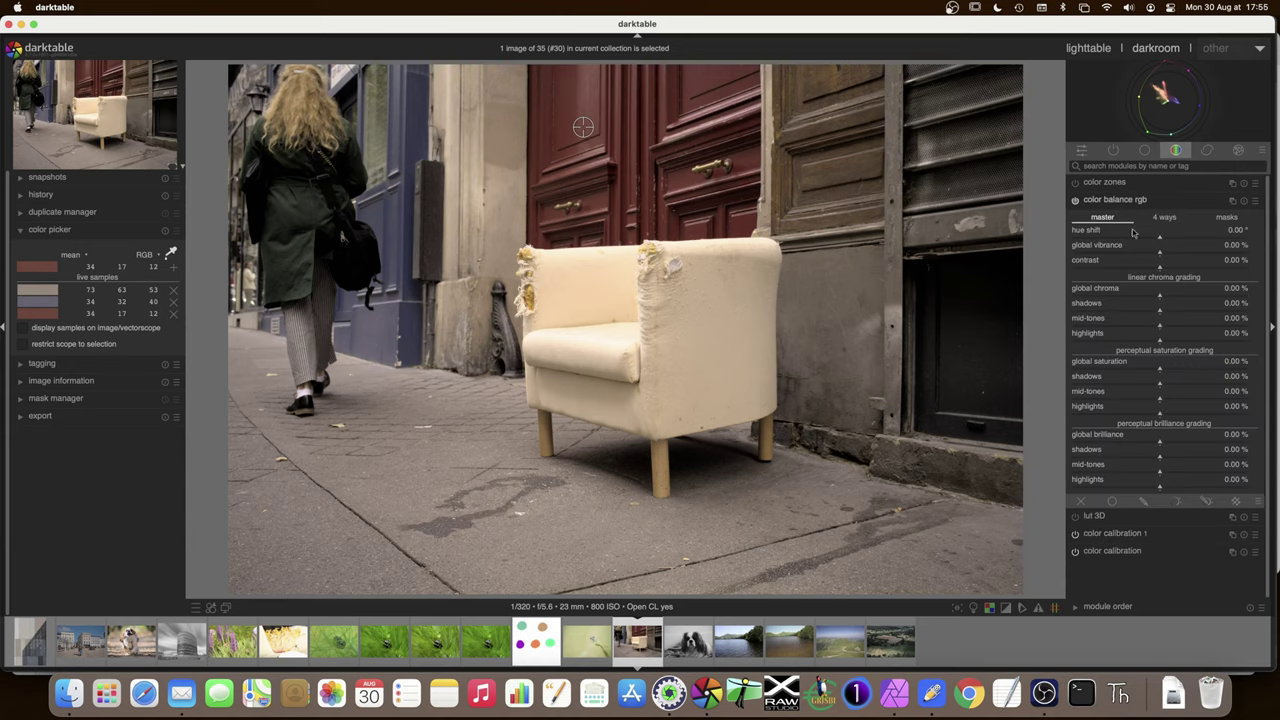
left_click(1172, 219)
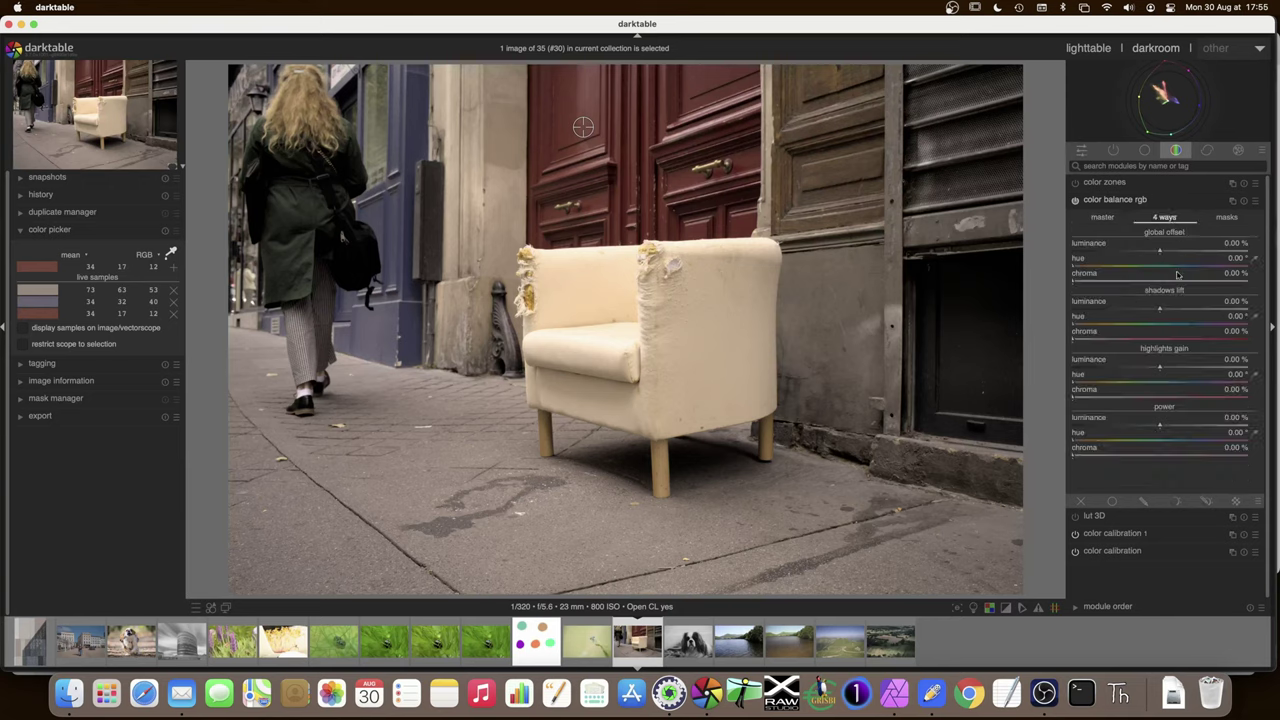
Step: Set the global offset to hue 43.40°, chroma 0.25 % and luminance -0.53 %
left_click(1092, 268)
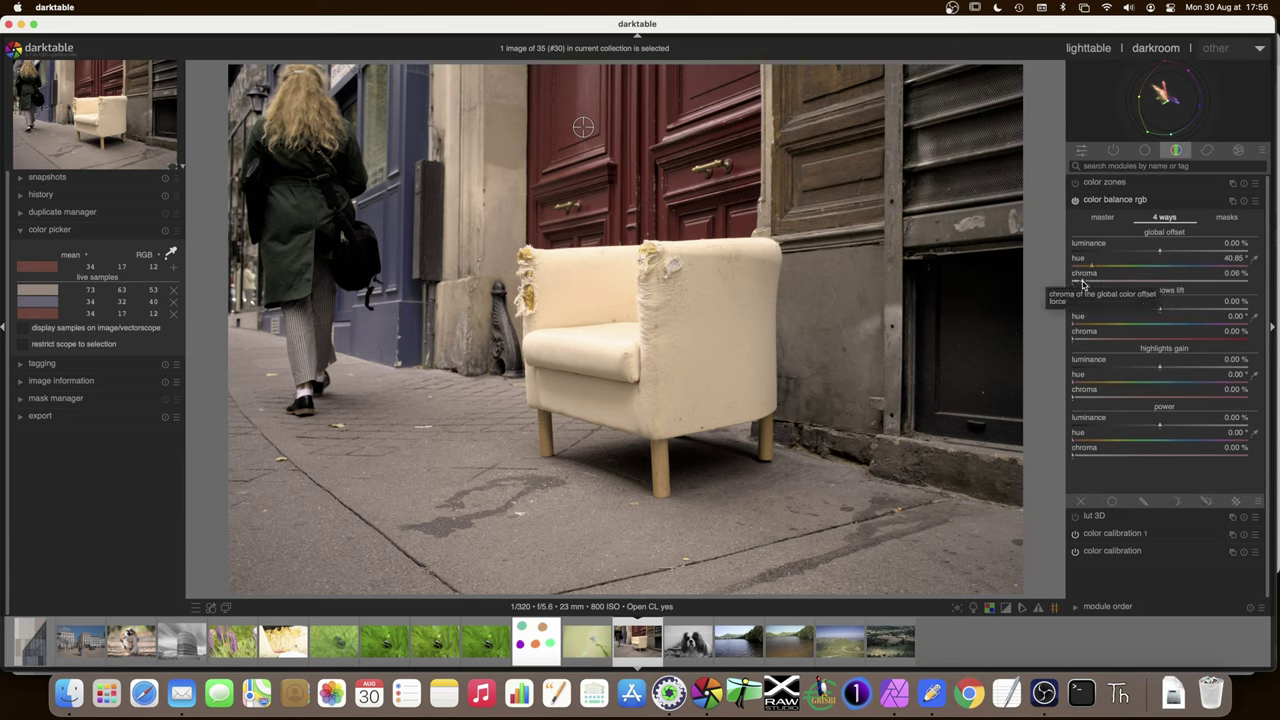
scroll(1094, 285, "up", 1)
mouse_move(1106, 285)
left_mouse_down()
mouse_move(1136, 285)
mouse_move(1110, 284)
left_mouse_up()
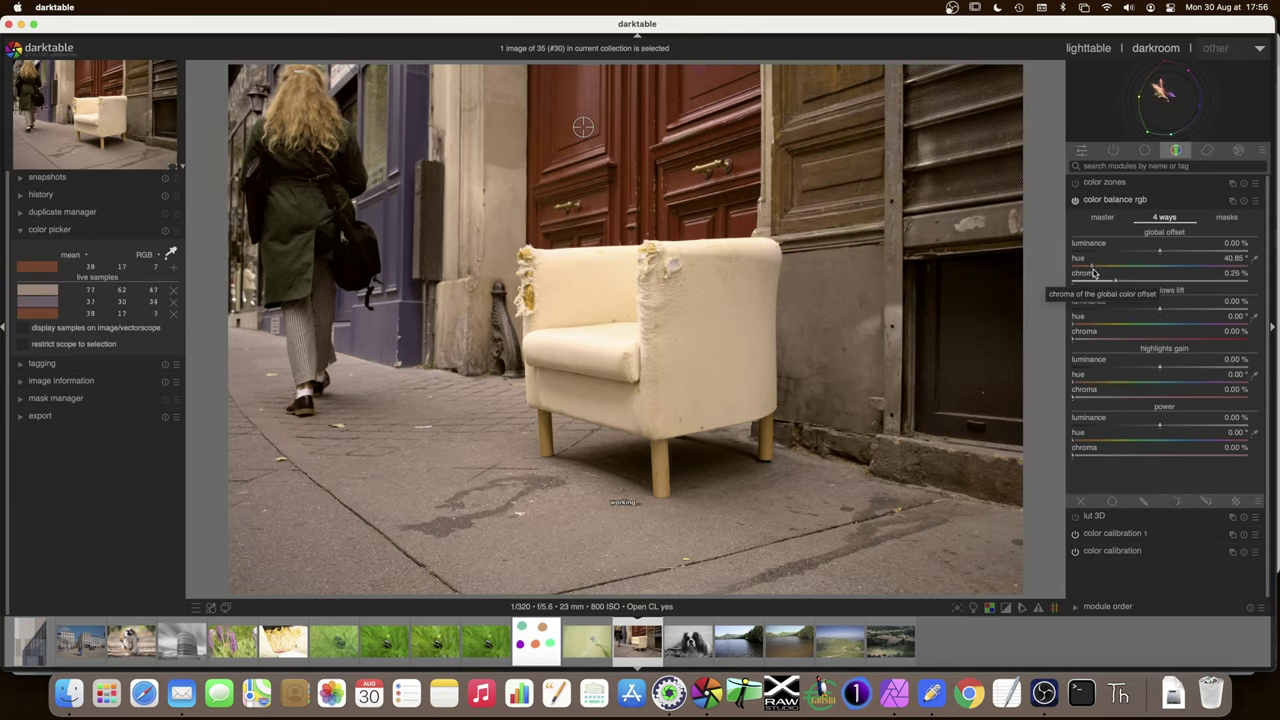
scroll(1093, 270, "down", 1)
scroll(1093, 270, "up", 3)
scroll(1154, 254, "down", 2)
scroll(1154, 254, "down", 1)
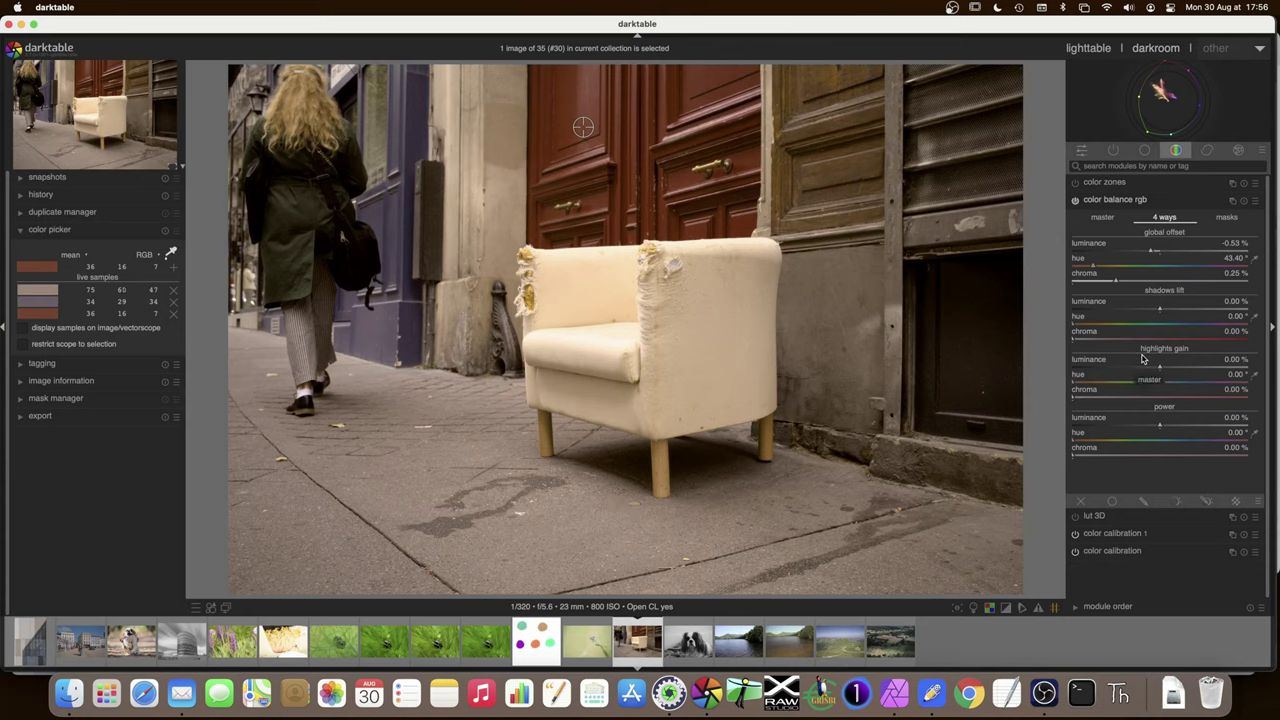
Step: Toggle color balance rgb to compare, leaving it switched off
left_click(1075, 200)
left_click(1075, 200)
left_click(1075, 200)
left_click(1075, 200)
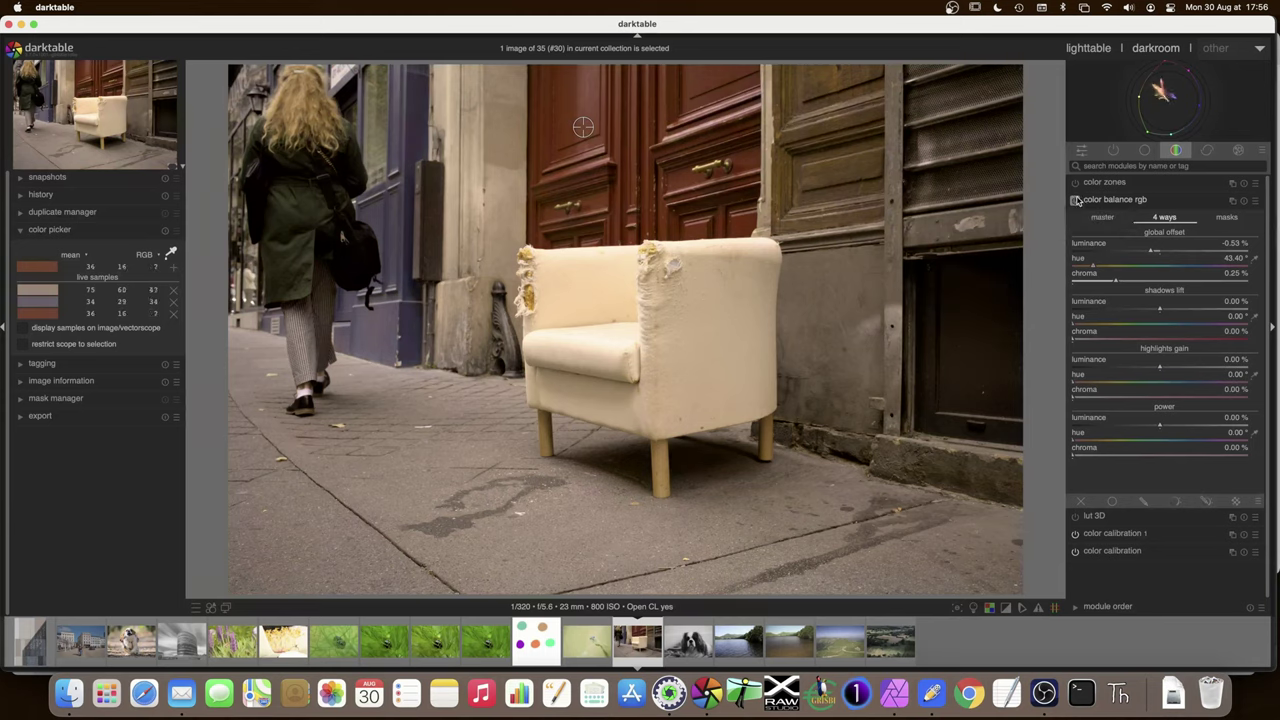
Step: List only active modules and expand color calibration 1, showing blue output input G -0.142
left_click(1140, 152)
left_click(1113, 150)
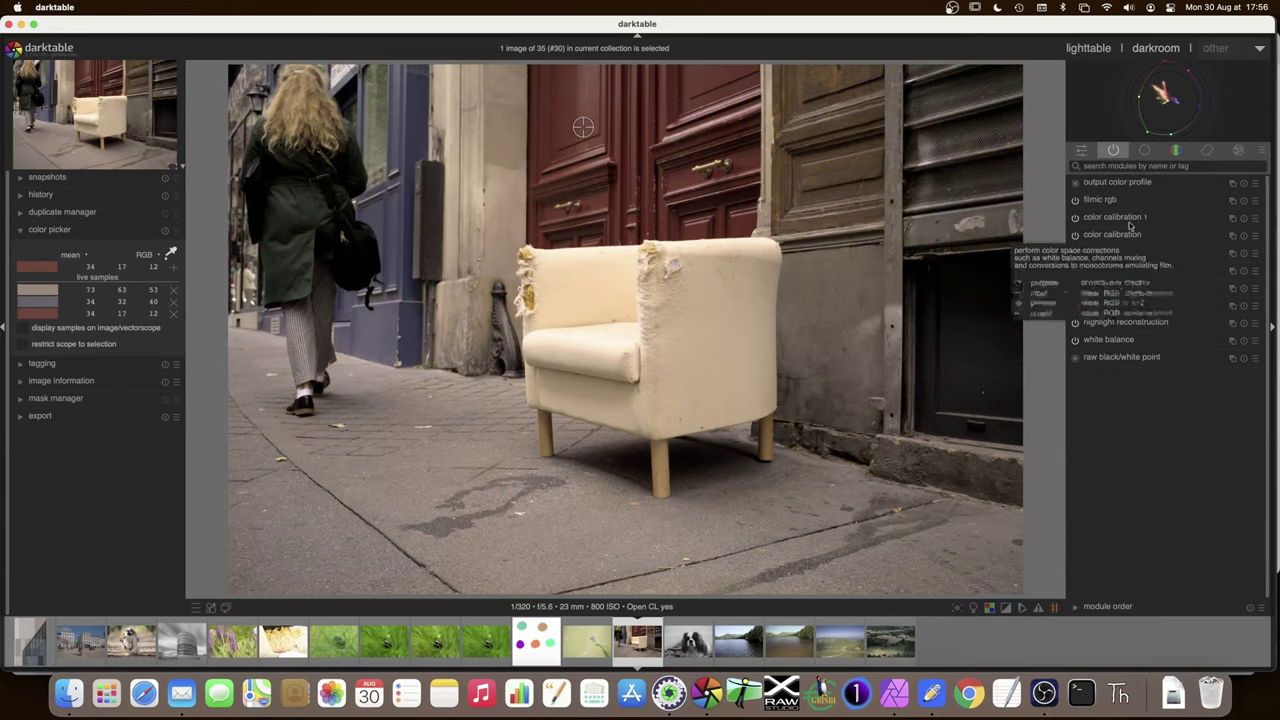
left_click(1120, 217)
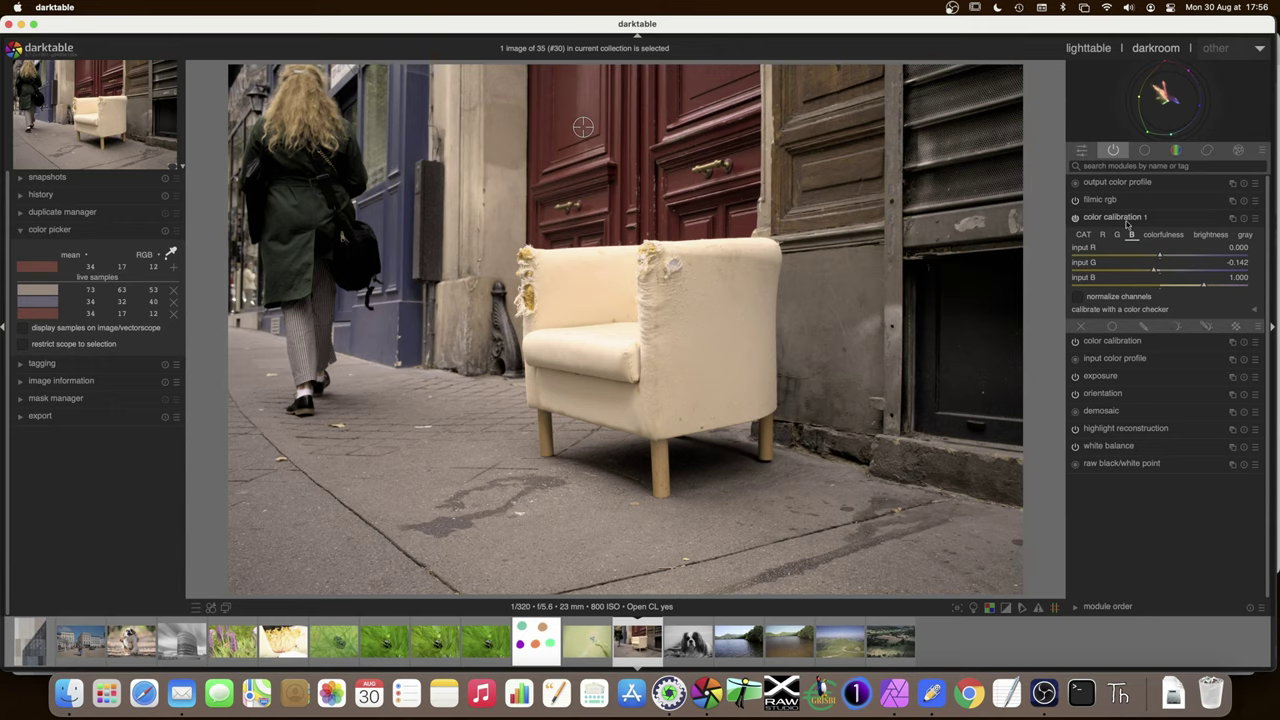